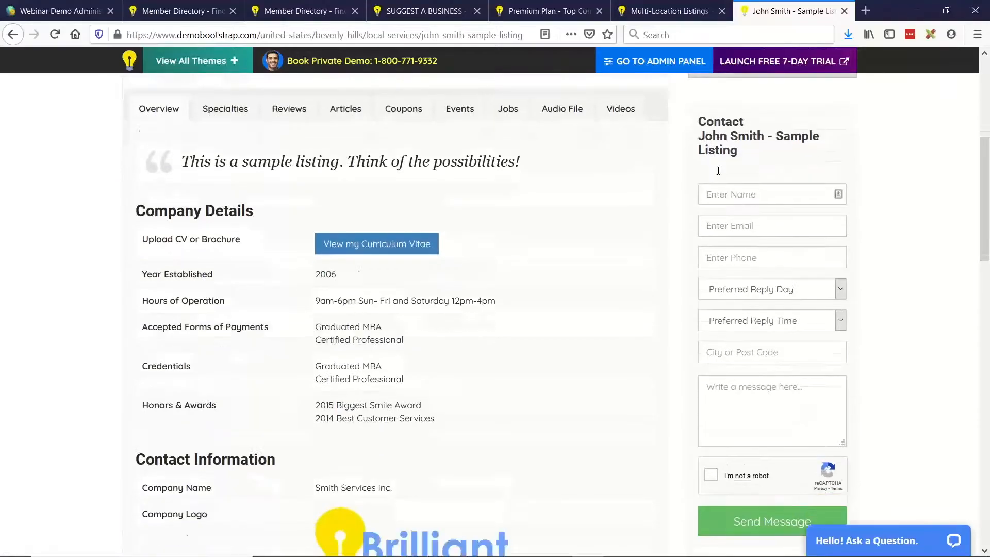
Examine the sample member listing, including its Share This Page box, related searches and profile description.
scroll(747, 258, down, 4)
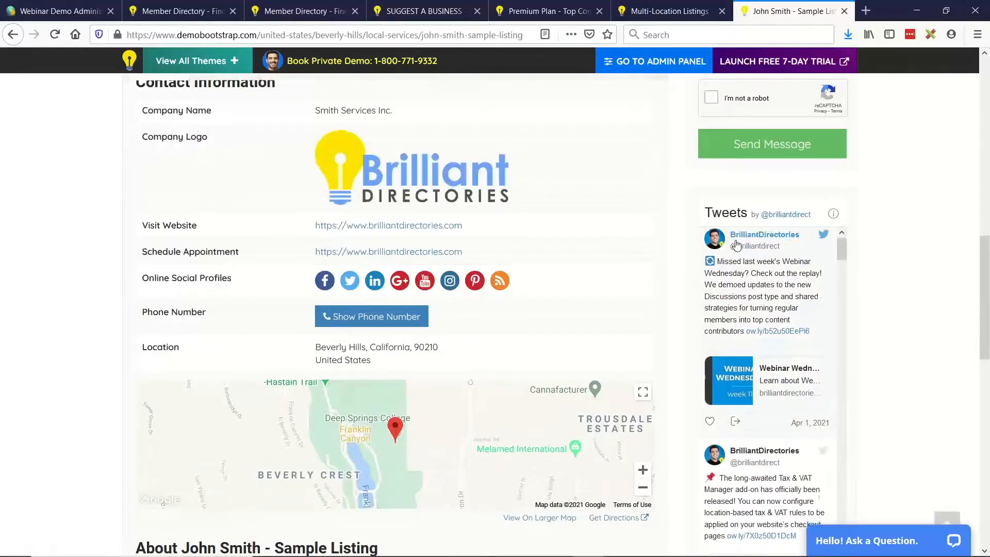
scroll(887, 254, down, 6)
drag(716, 295, 799, 294)
click(773, 293)
drag(721, 291, 817, 294)
click(756, 294)
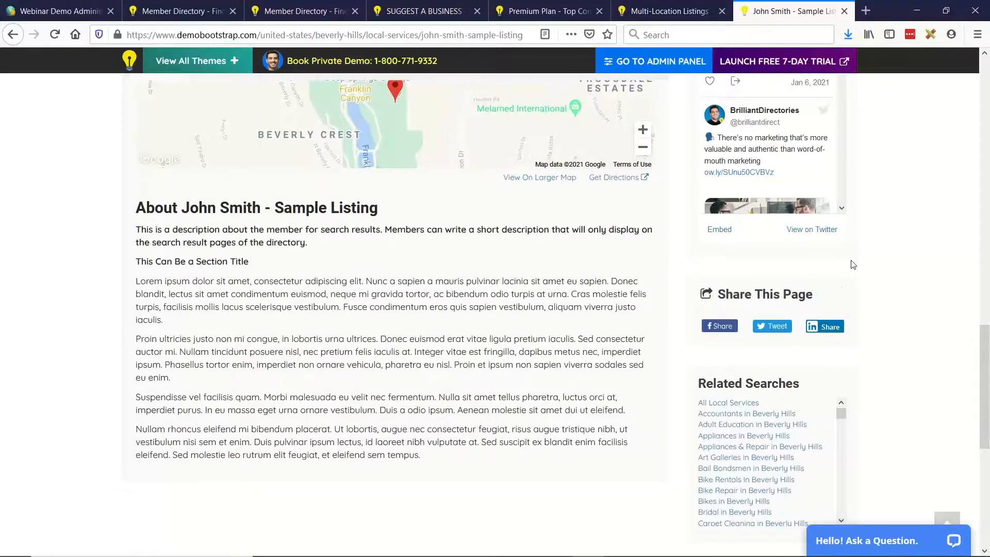
scroll(850, 263, down, 3)
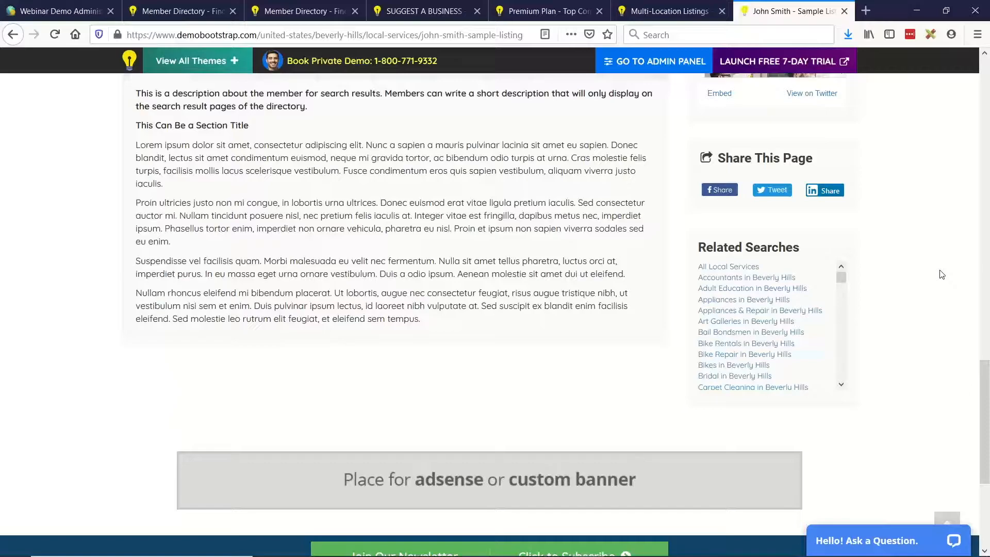
scroll(362, 282, up, 3)
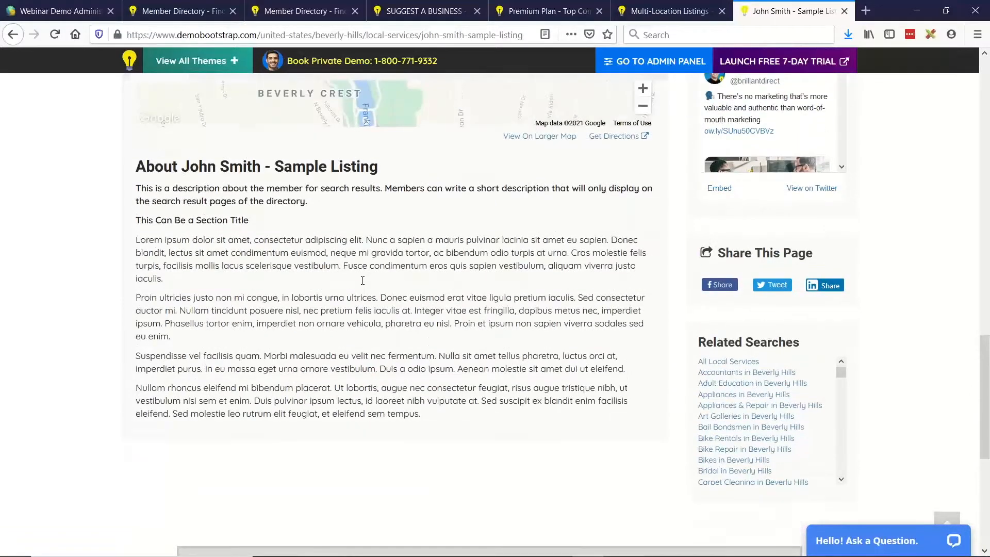
Search all members on the Webinar Demo site and open the profile of the Pro Tennis Academy owner.
click(193, 9)
scroll(674, 294, up, 3)
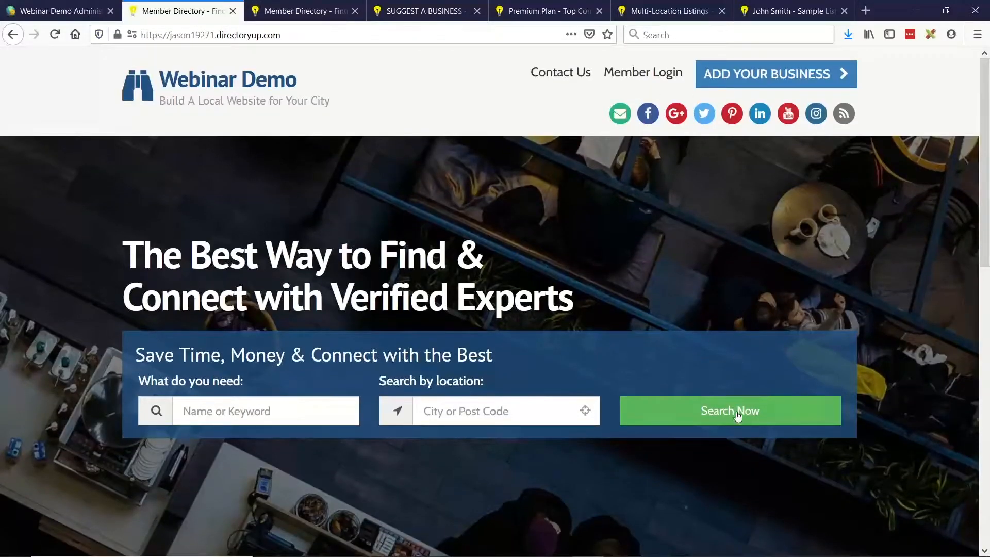
click(738, 415)
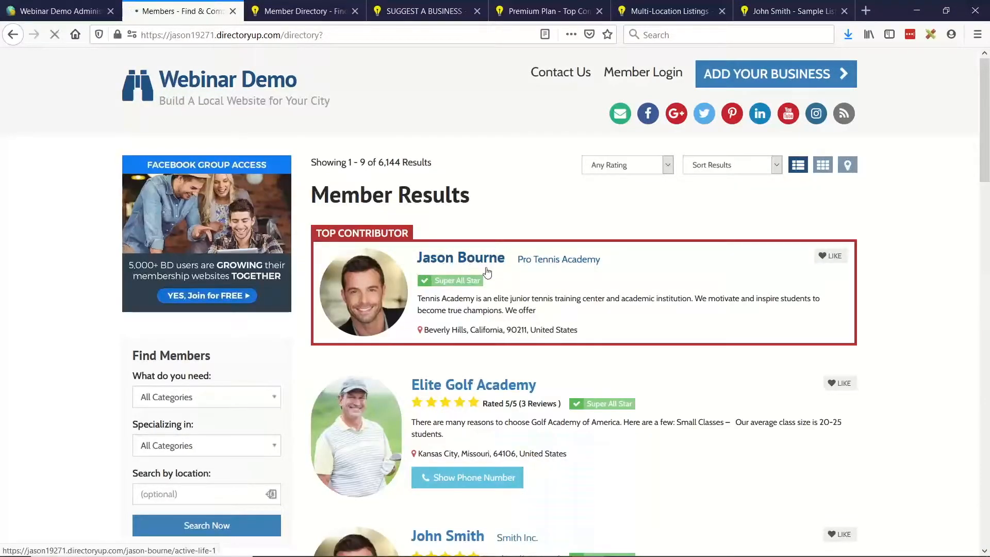
click(503, 262)
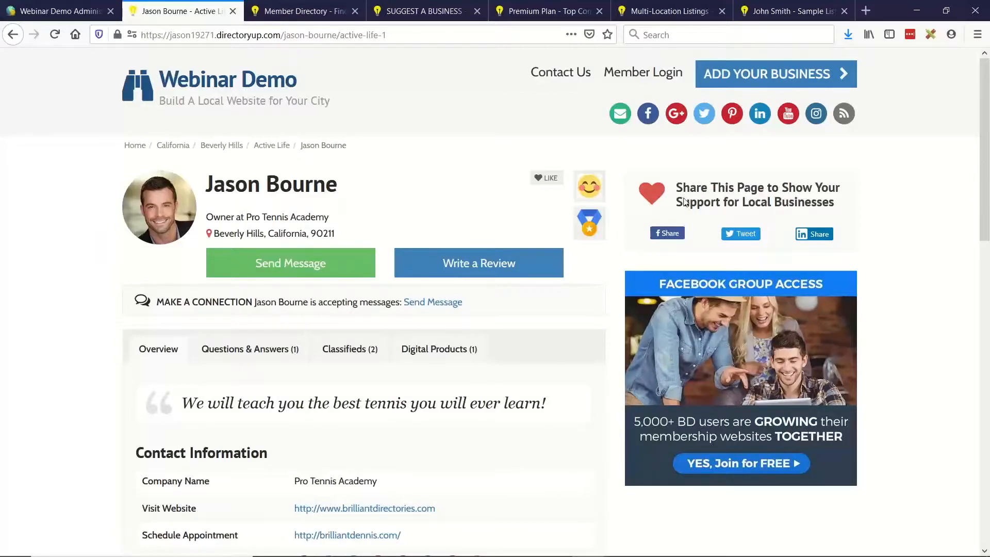
Review the profile's customised share message and the slide on social media share buttons, and return to the profile.
drag(677, 188, 834, 202)
click(744, 198)
drag(835, 202, 652, 192)
click(665, 201)
key(alt+Tab)
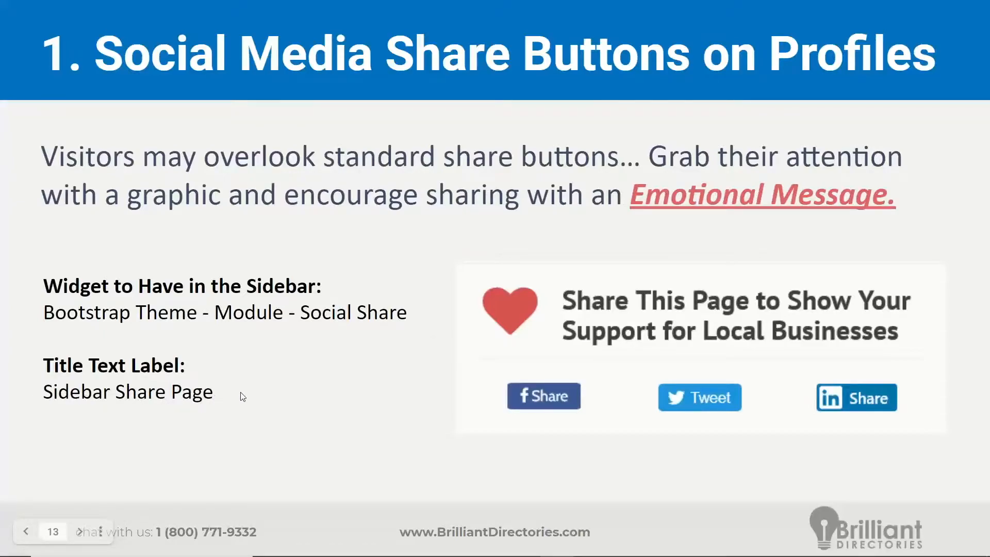
key(alt+Tab)
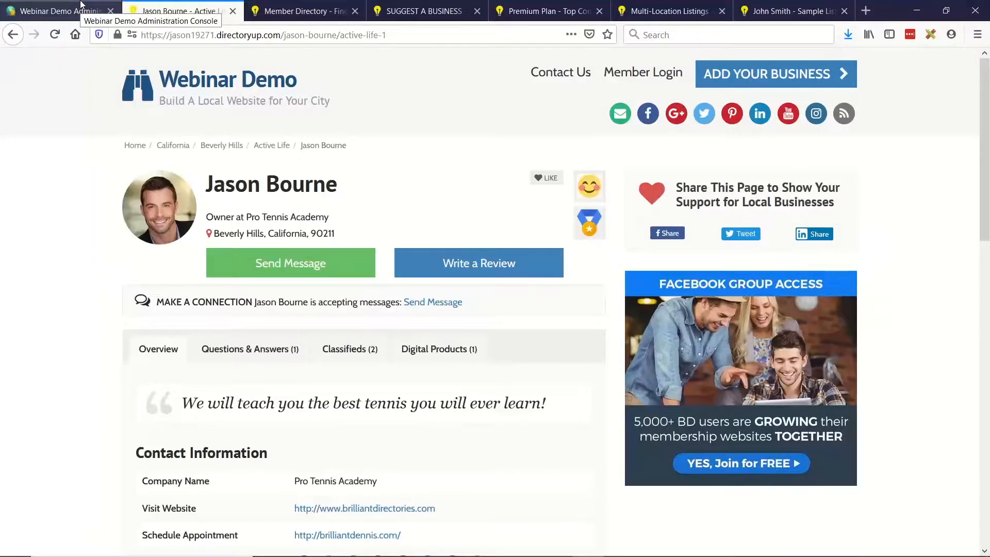
Open the Text Labels settings in the Webinar Demo administration console and search for "share this page".
click(80, 4)
mouse_move(31, 281)
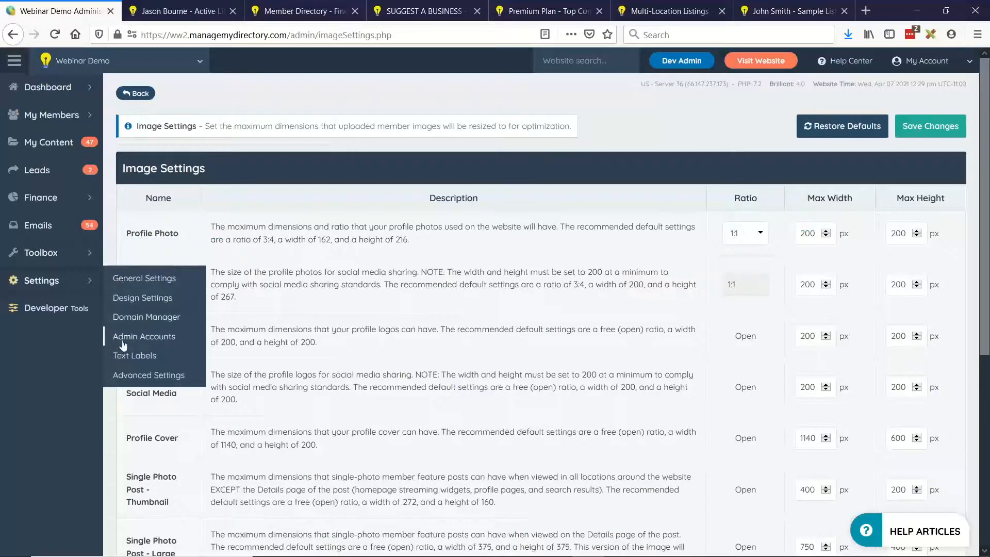
click(133, 355)
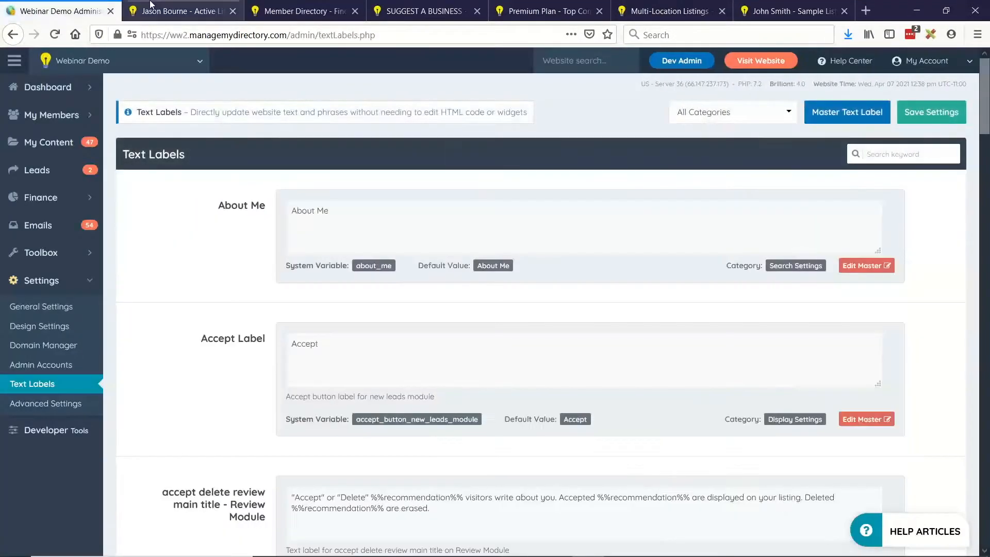
click(151, 5)
click(95, 4)
click(888, 156)
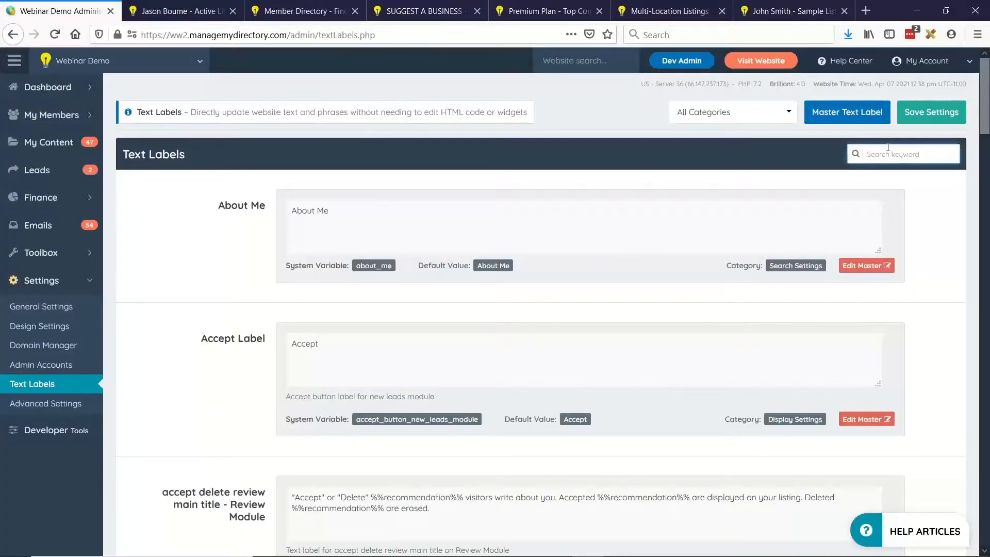
text(share this page)
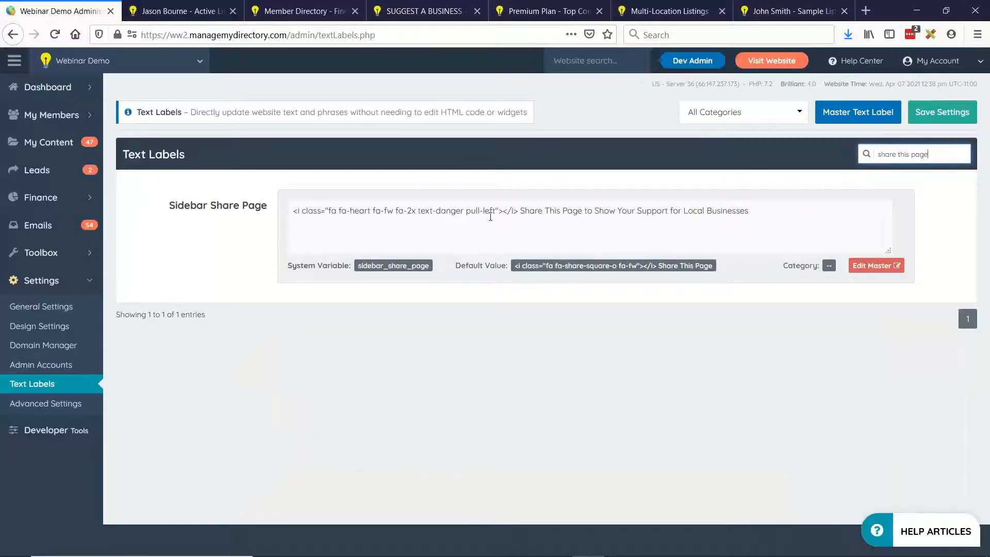
Reword the Sidebar Share Page label's message as "Share This Page to Show Support Detroit Doctors", keeping the heart icon code, and save the settings.
drag(521, 211, 304, 211)
click(630, 214)
click(520, 211)
triple_click(522, 219)
click(523, 219)
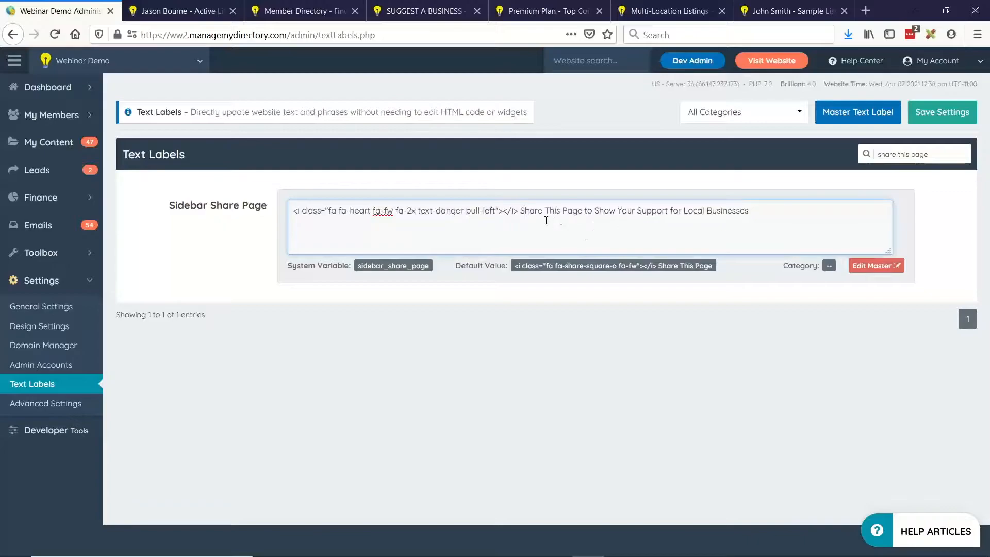
double_click(629, 211)
key(BackSpace)
drag(650, 212, 751, 211)
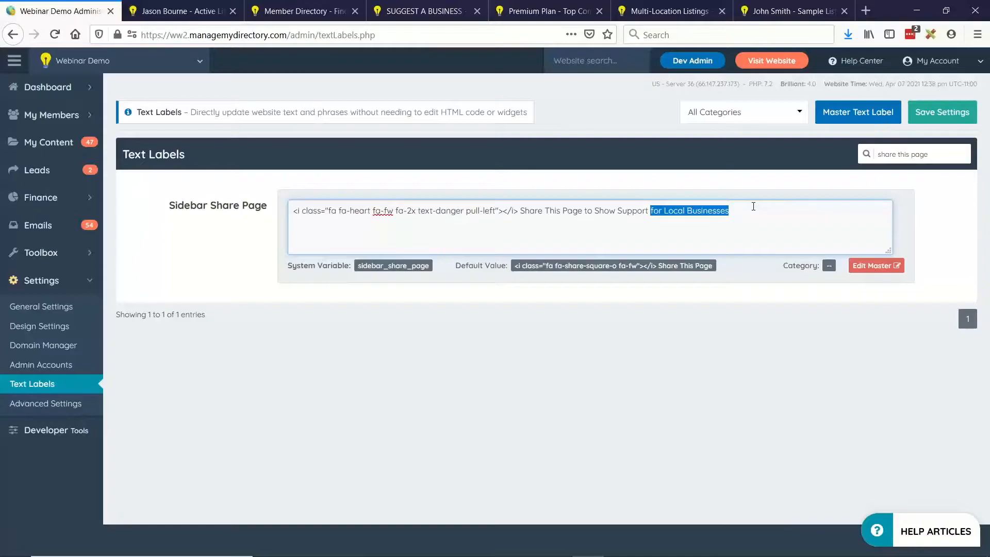
text(Detroit Doct)
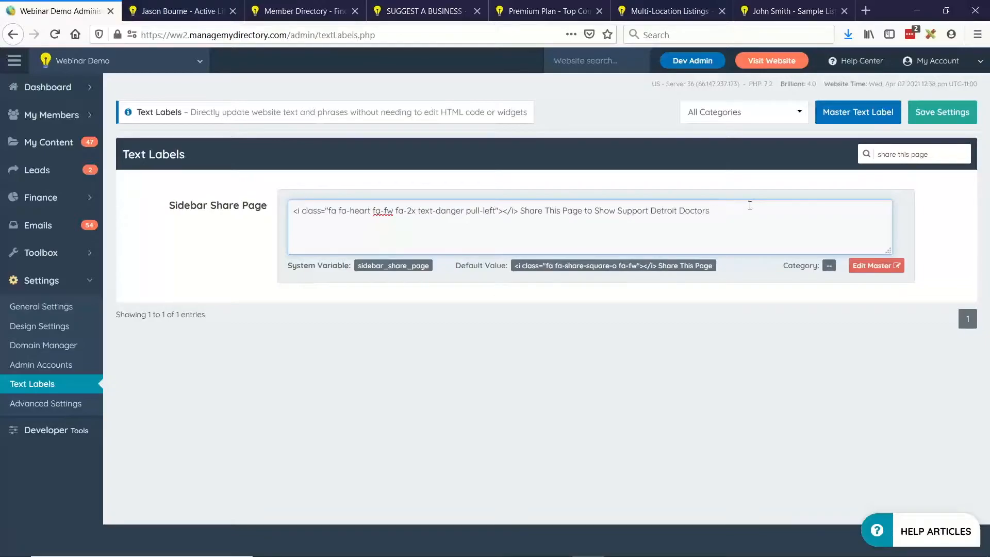
key(alt+Tab)
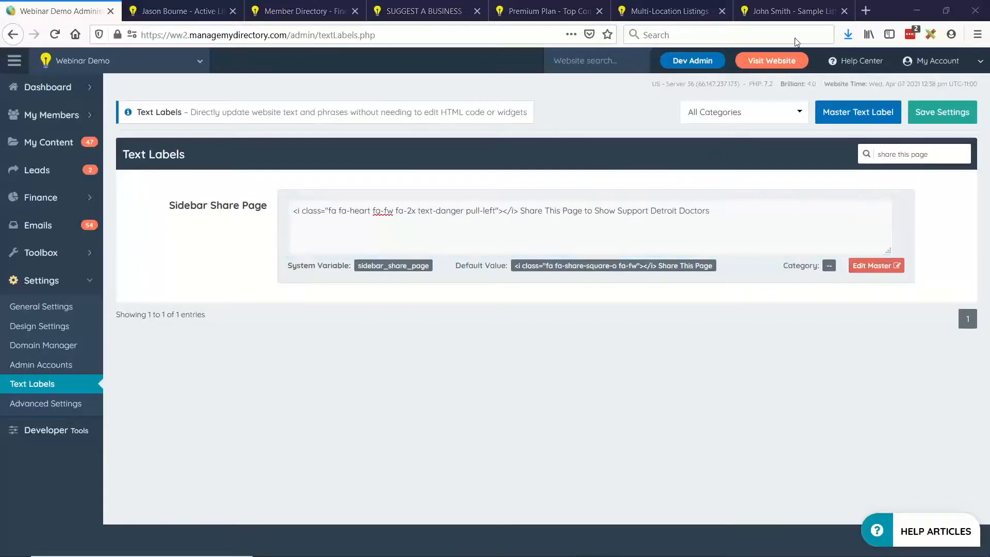
click(934, 118)
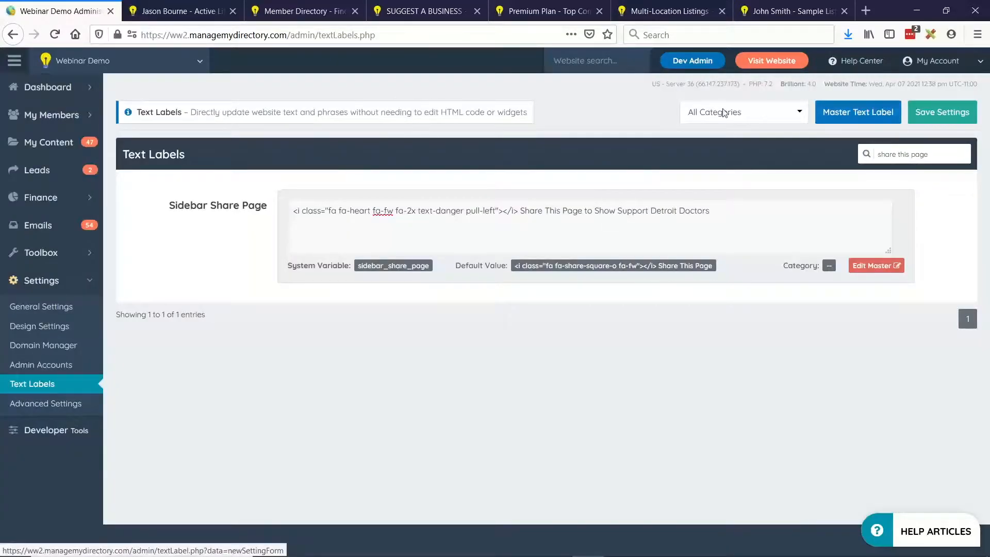
Reload the member's profile to check the new share message, and preview its Facebook share post without publishing.
click(188, 7)
click(77, 10)
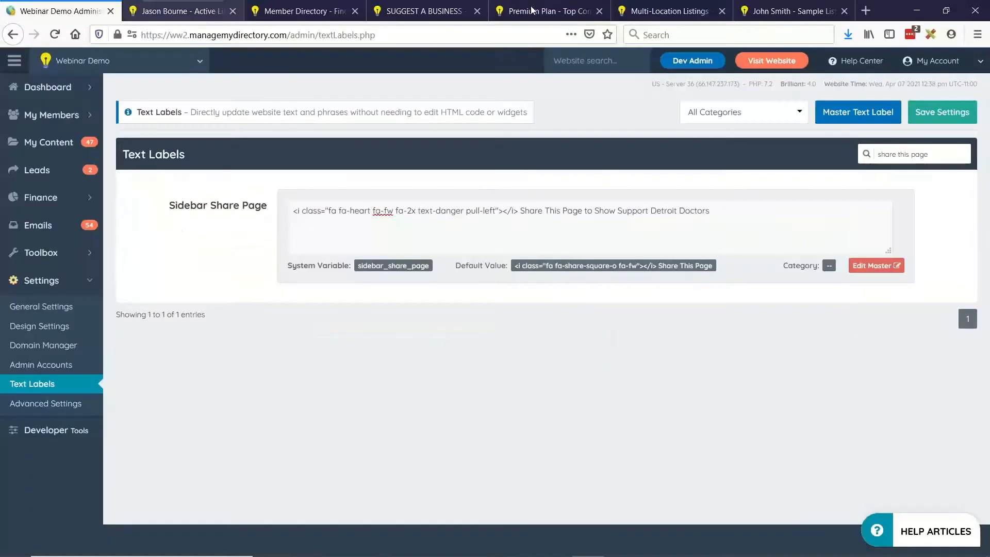
click(211, 8)
click(55, 35)
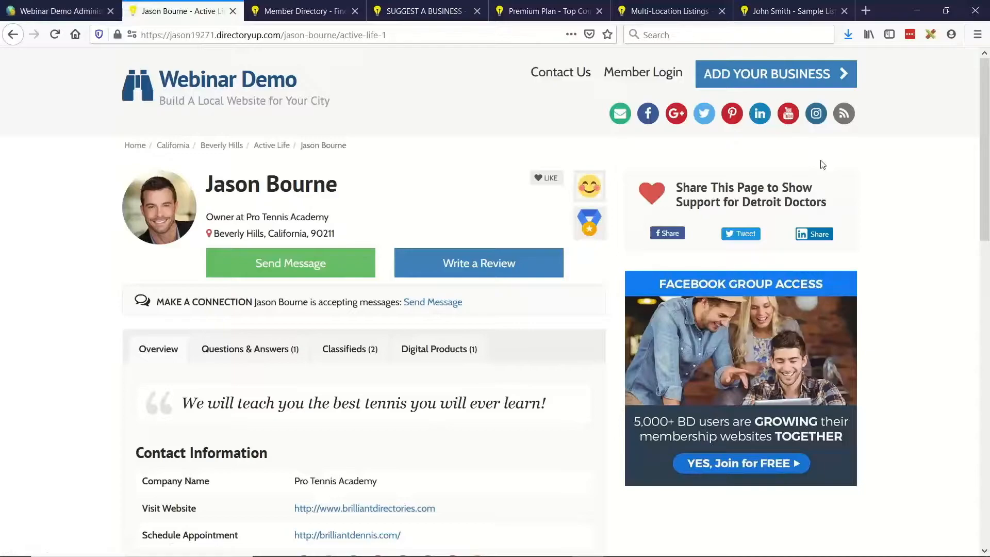
click(667, 234)
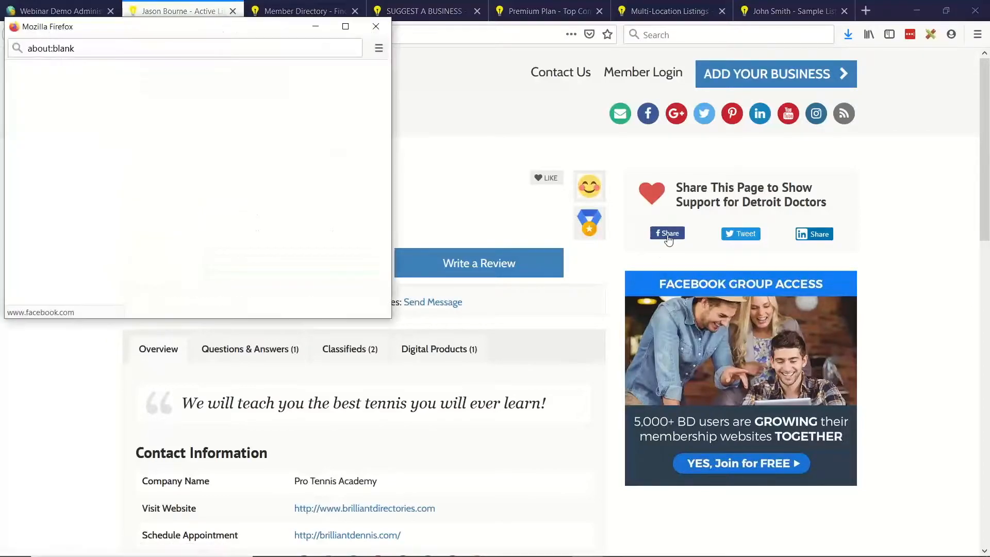
drag(194, 31, 288, 47)
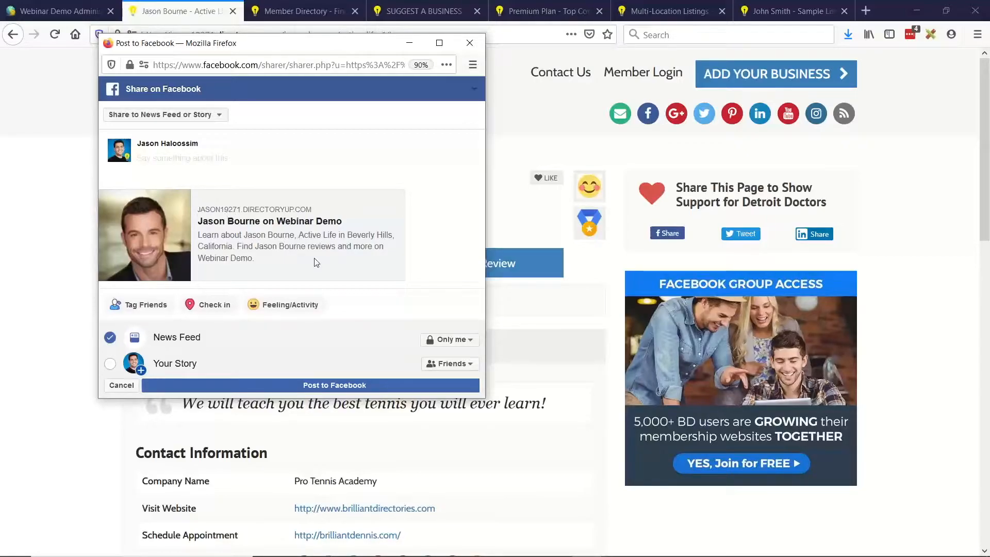
click(61, 247)
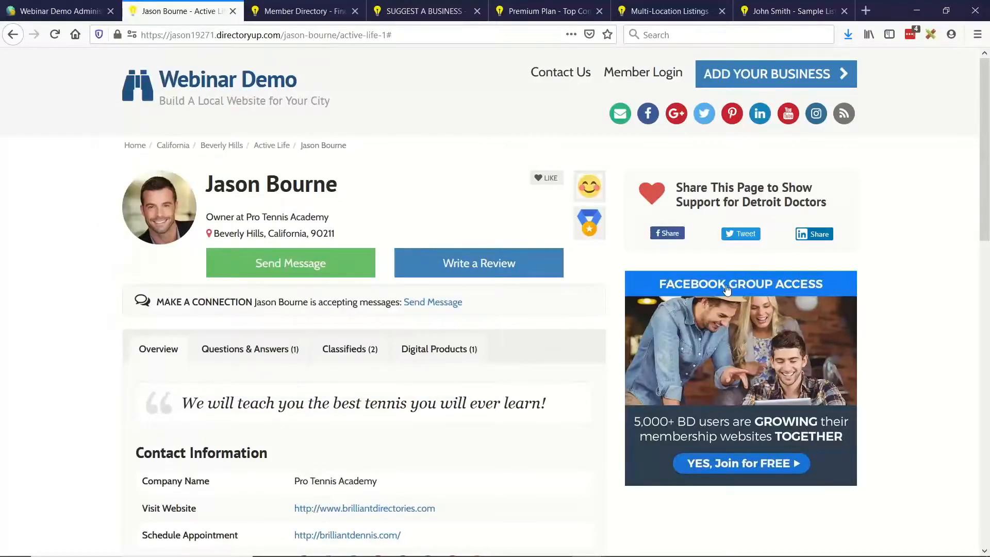
Open the SEO template "Member Profile - Main Listing" for editing in the administration console.
click(78, 11)
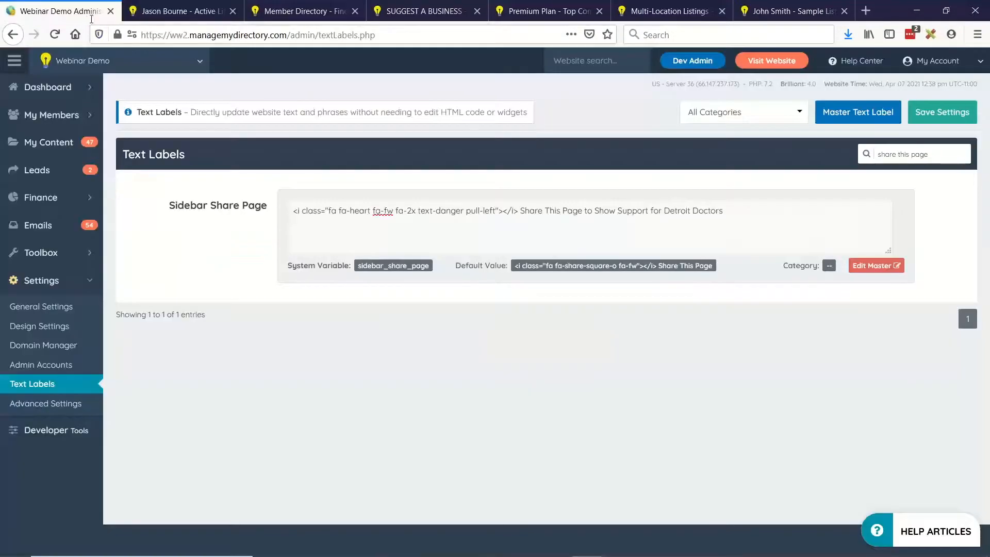
click(92, 148)
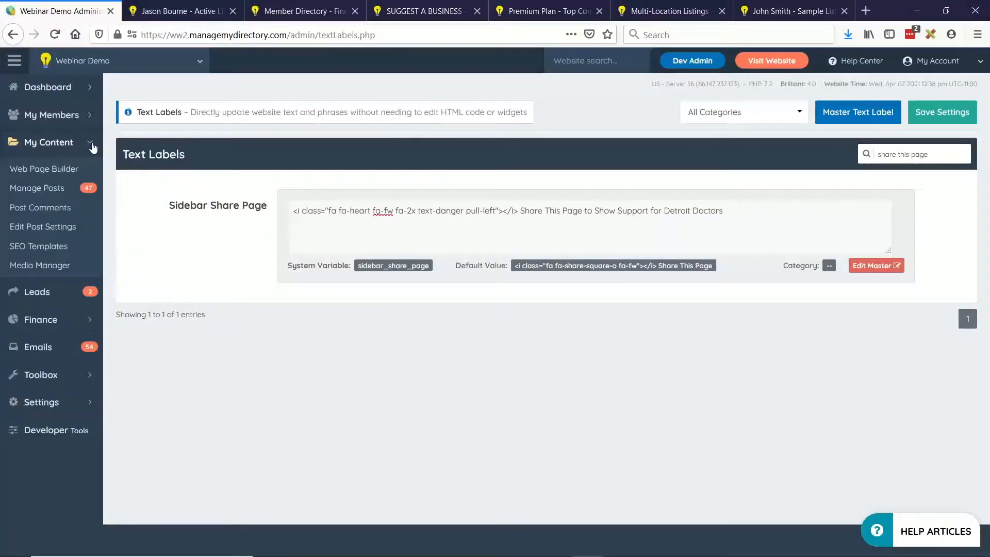
click(34, 248)
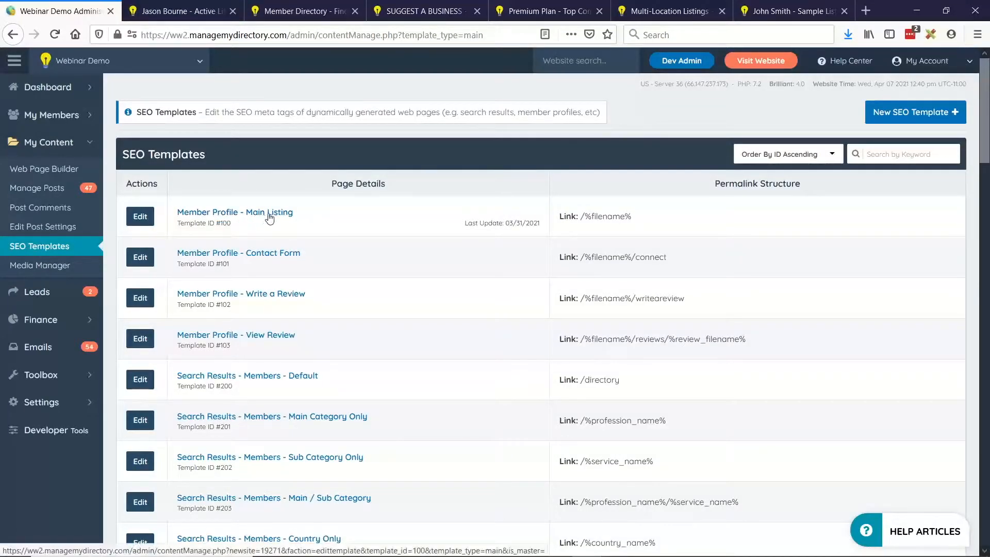
click(136, 220)
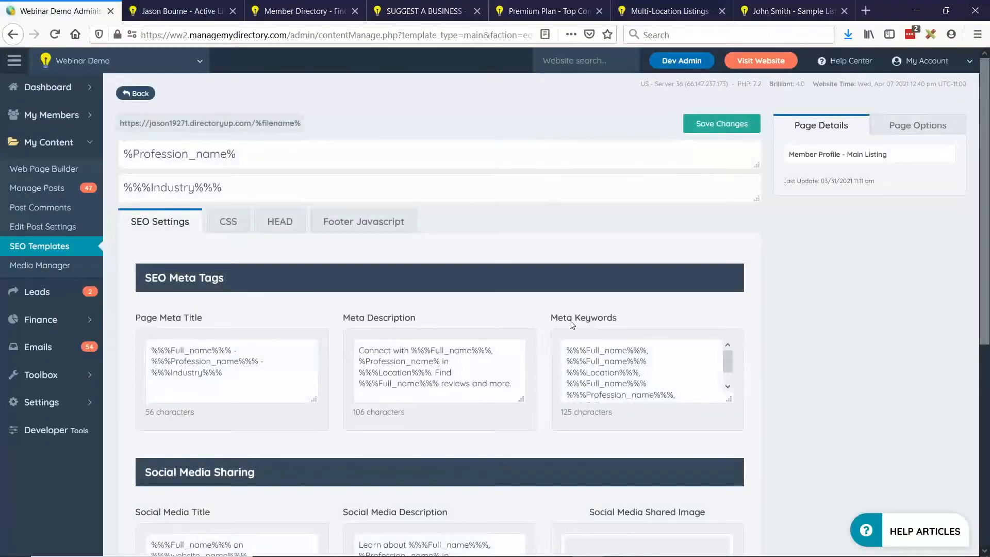
Insert "Follow Us Here - To Show Your Support for Detroit Doctors" at the start of the template's Social Media Title.
scroll(412, 205, down, 2)
scroll(411, 205, down, 2)
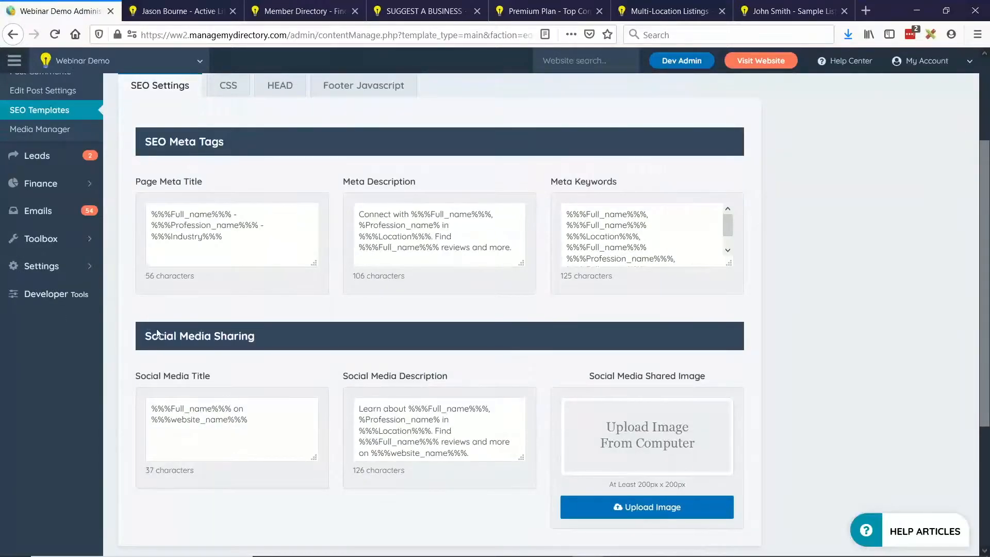
drag(145, 335, 255, 338)
click(252, 388)
scroll(456, 395, down, 2)
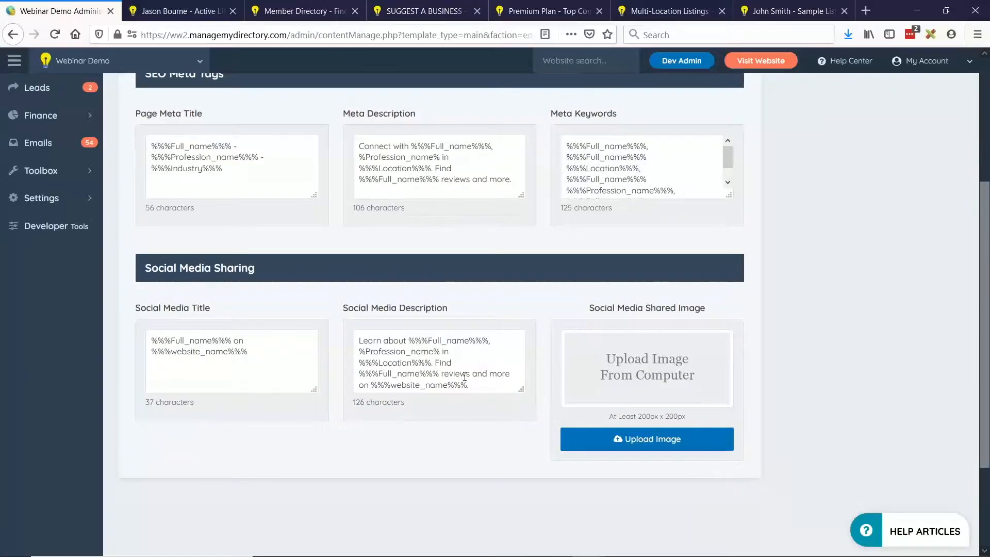
click(149, 342)
text(Follow)
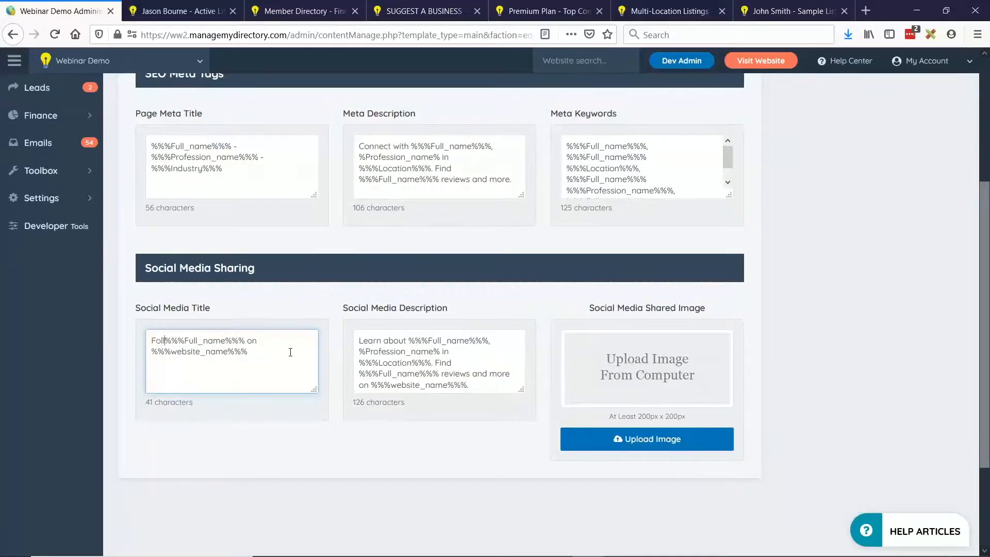
text( Us Here - )
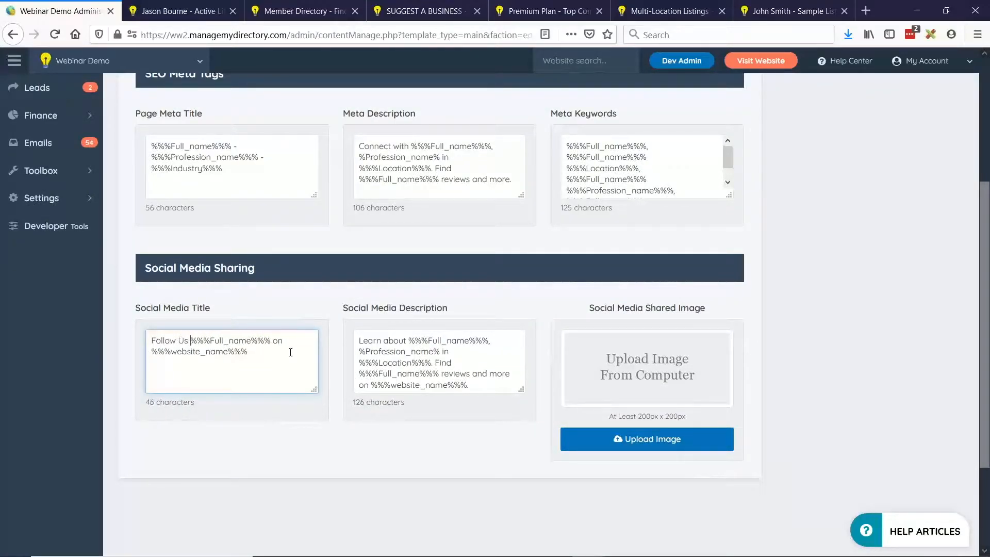
text(To Show Your )
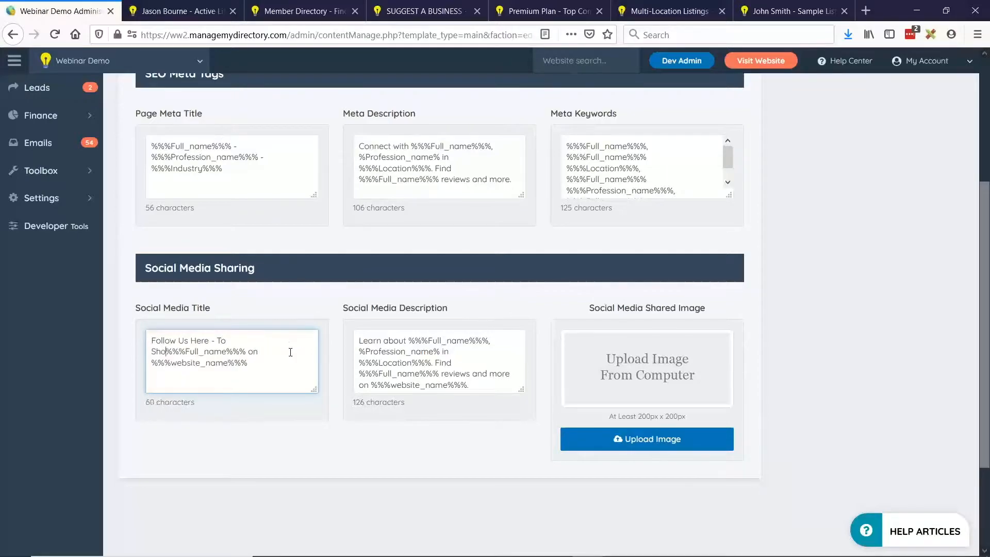
text(Support for )
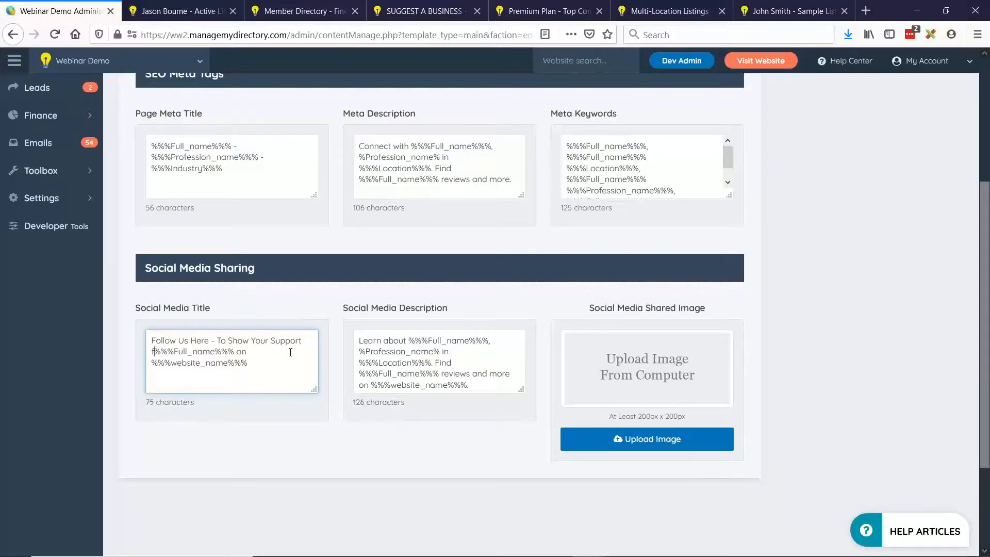
text(Detroit )
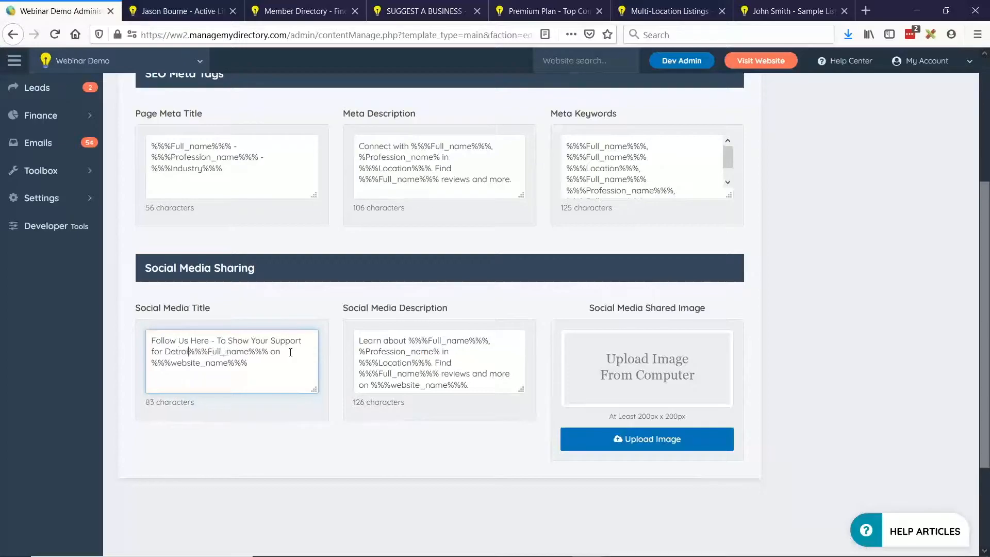
text(Doctors)
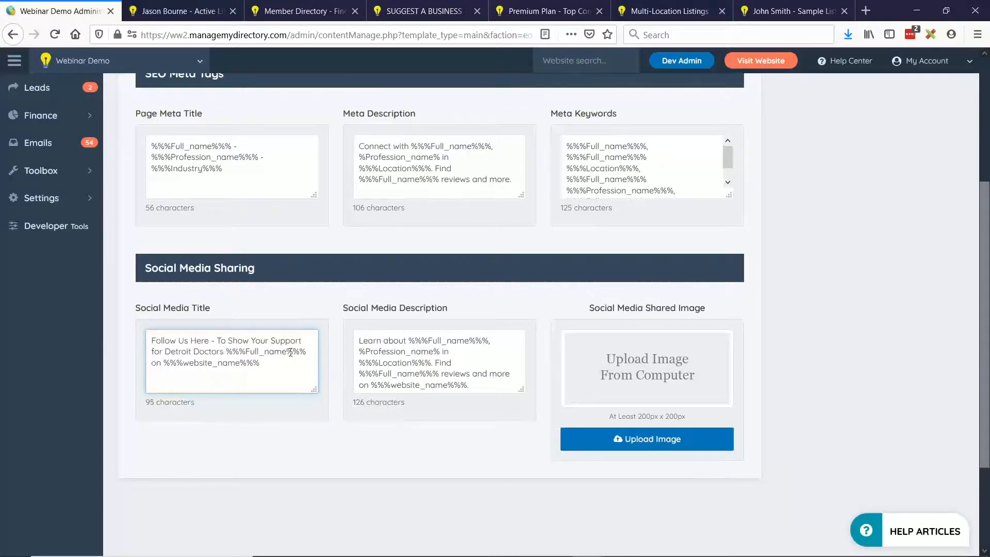
Replace the full name variable and "on" in the Social Media Title with a dash before %%%website_name%%%, and save the template.
drag(246, 351, 275, 375)
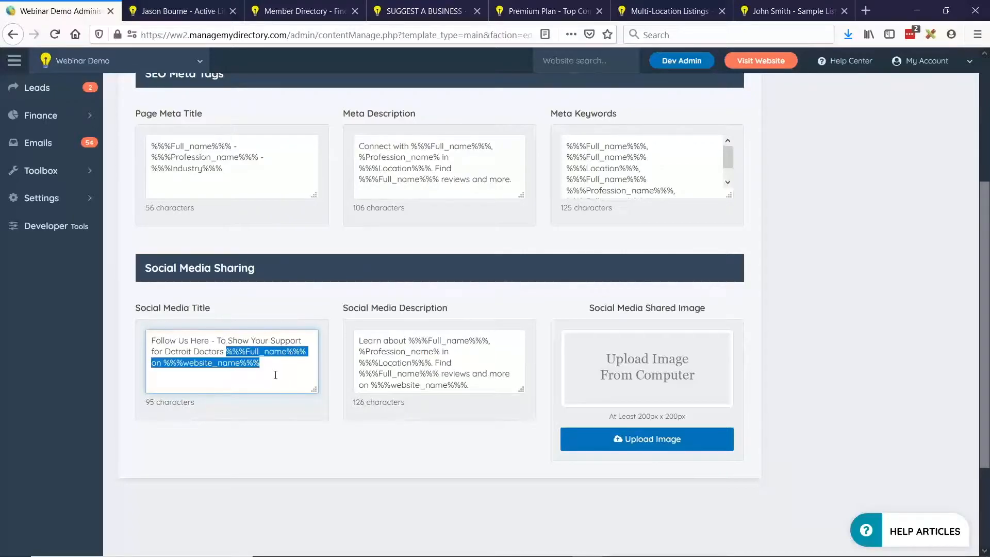
click(225, 351)
drag(225, 351, 163, 363)
text(-)
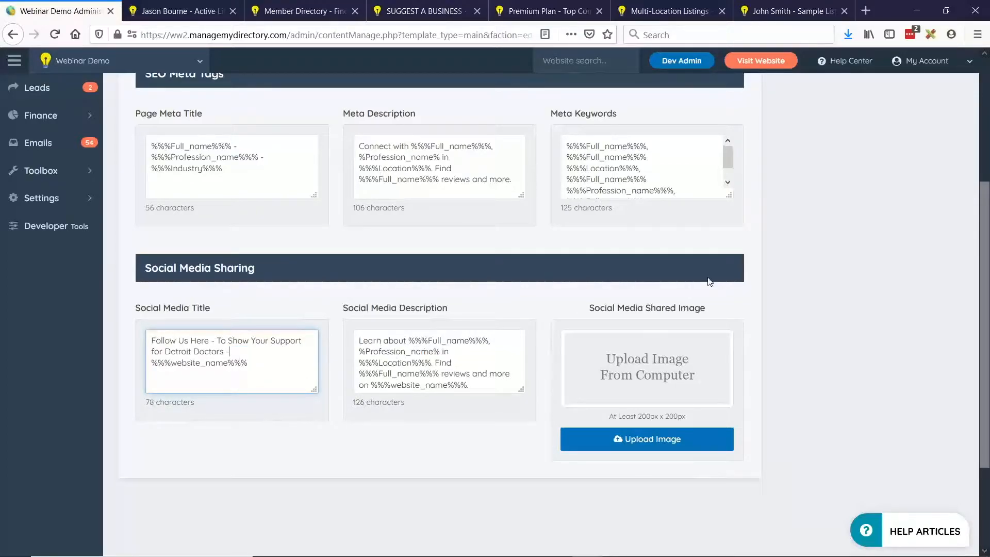
scroll(843, 261, up, 4)
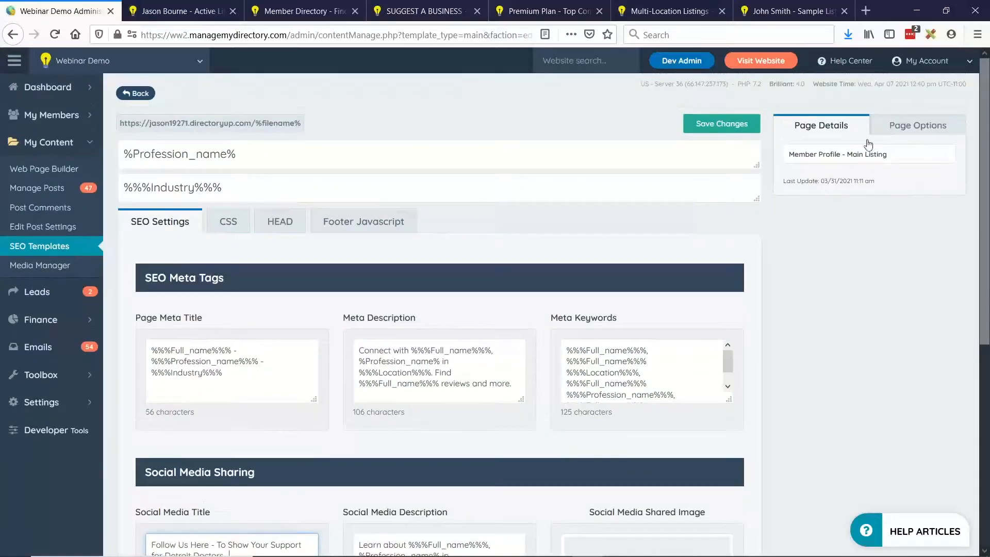
click(744, 123)
scroll(308, 346, down, 3)
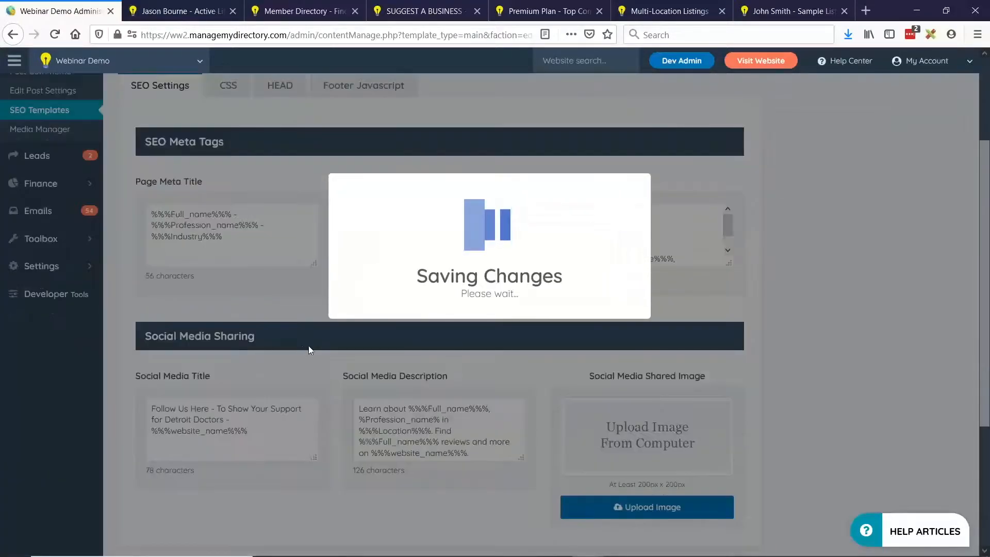
click(489, 324)
Open the Pro Tennis Academy member profile and preview its Facebook share post without publishing.
click(178, 11)
click(470, 407)
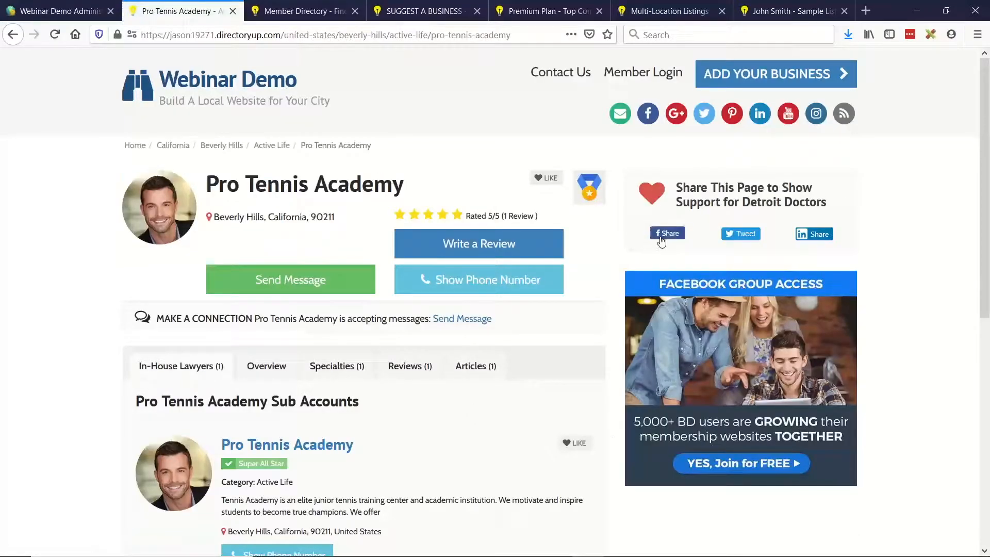
click(665, 237)
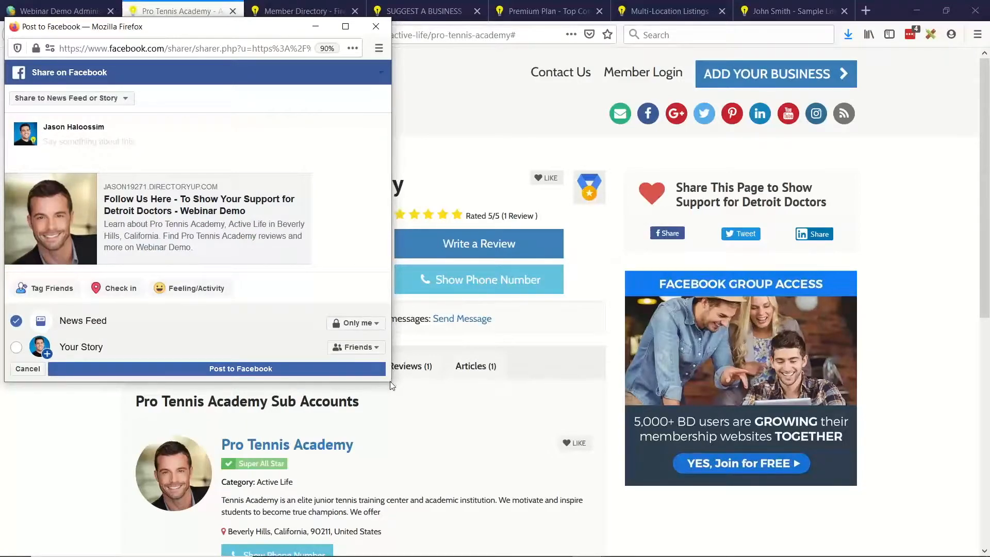
drag(311, 105, 95, 168)
click(75, 144)
drag(201, 27, 358, 124)
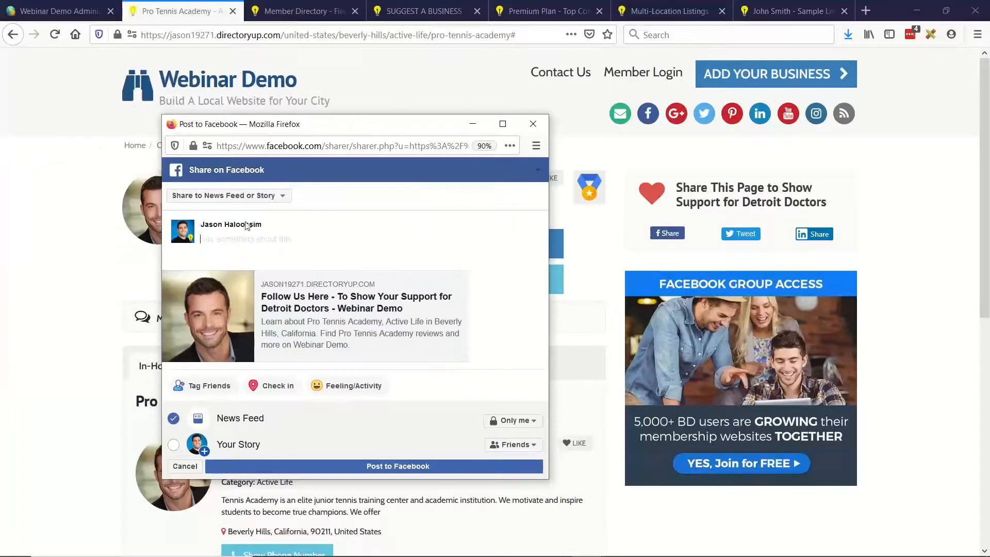
click(233, 243)
click(889, 206)
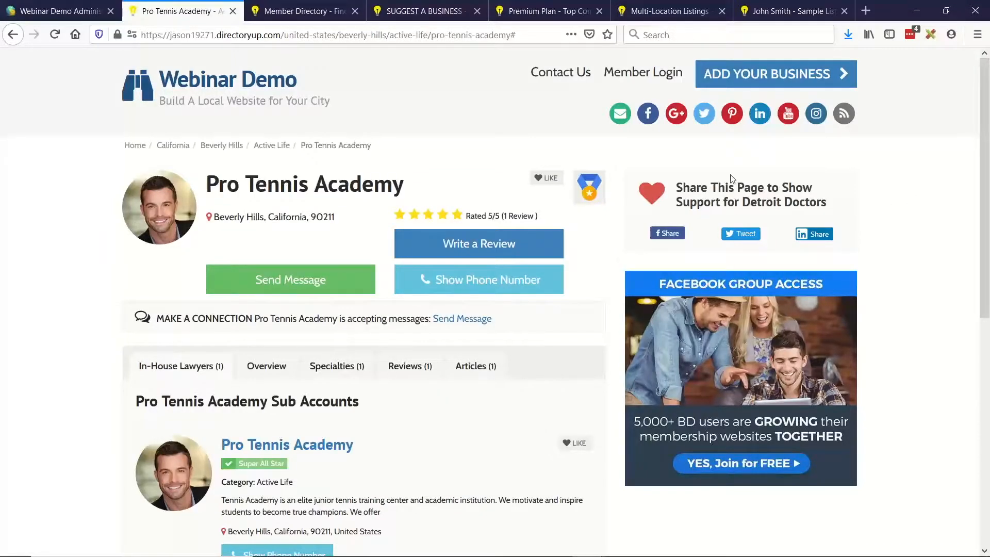
Compare the profile's sidebar share message and Facebook post preview with the template's Social Media Sharing section.
triple_click(704, 186)
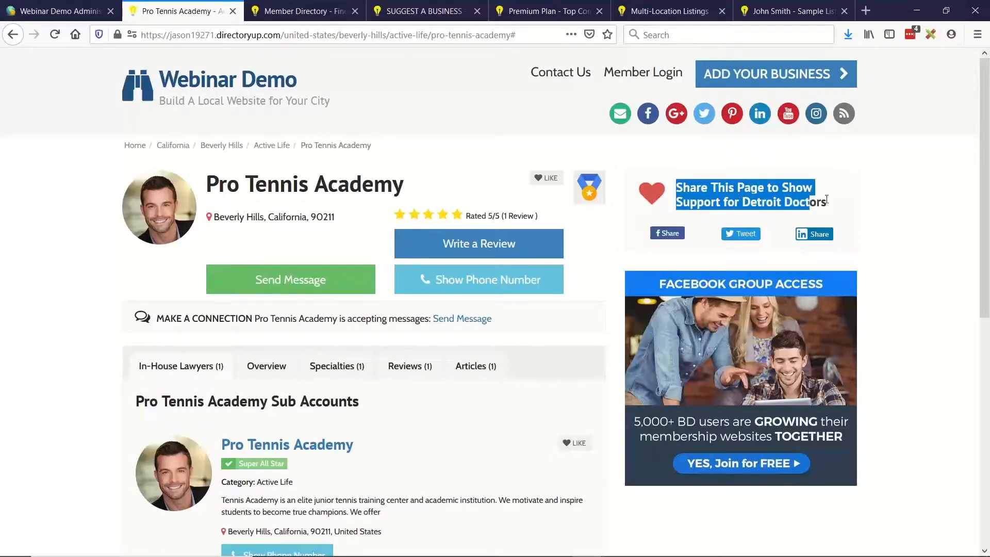
click(713, 203)
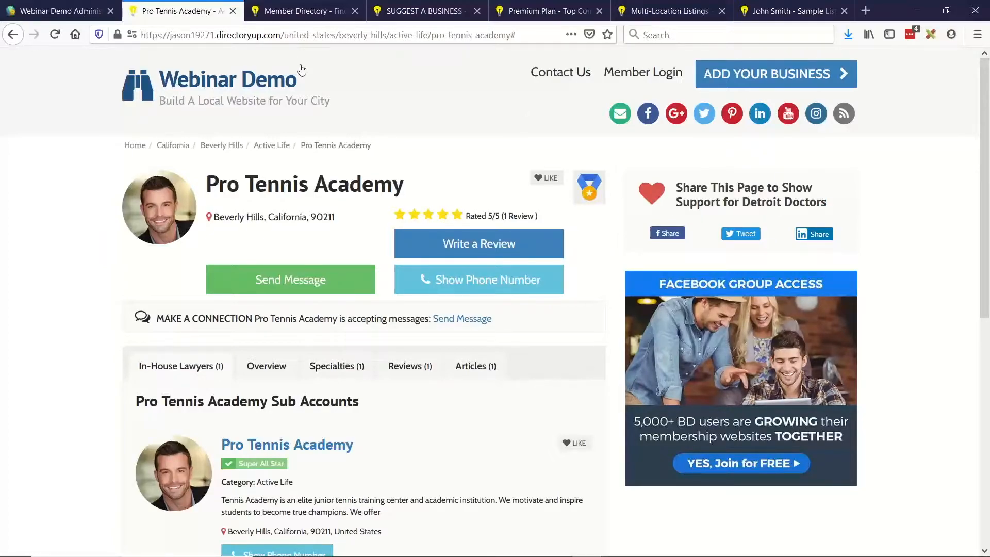
key(alt+Tab)
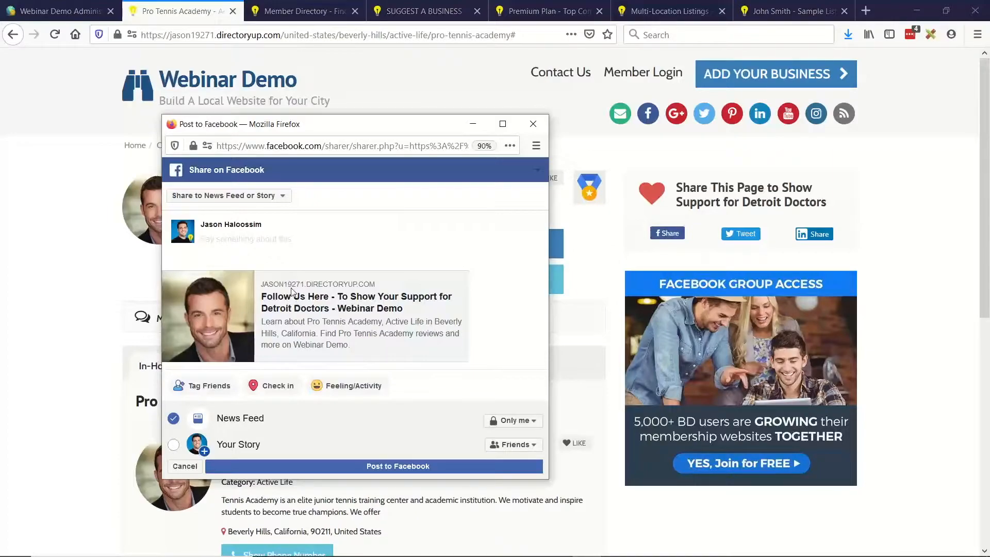
click(87, 15)
scroll(40, 201, up, 1)
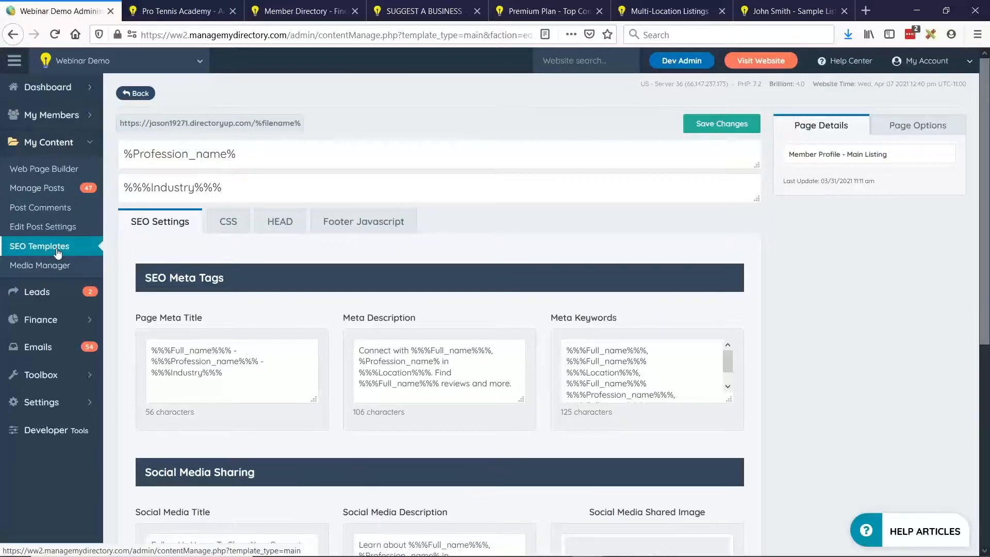
scroll(275, 242, down, 1)
scroll(275, 248, down, 1)
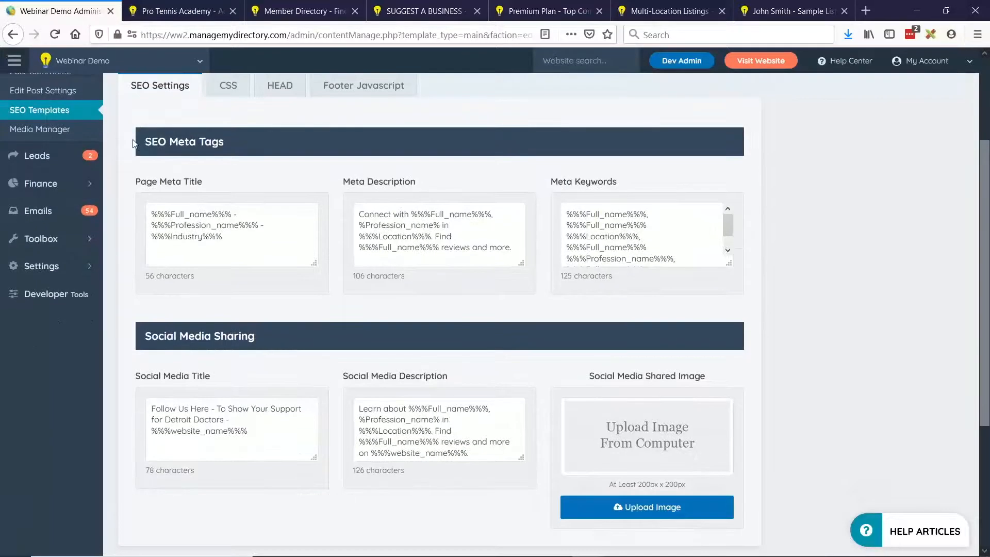
drag(144, 336, 262, 338)
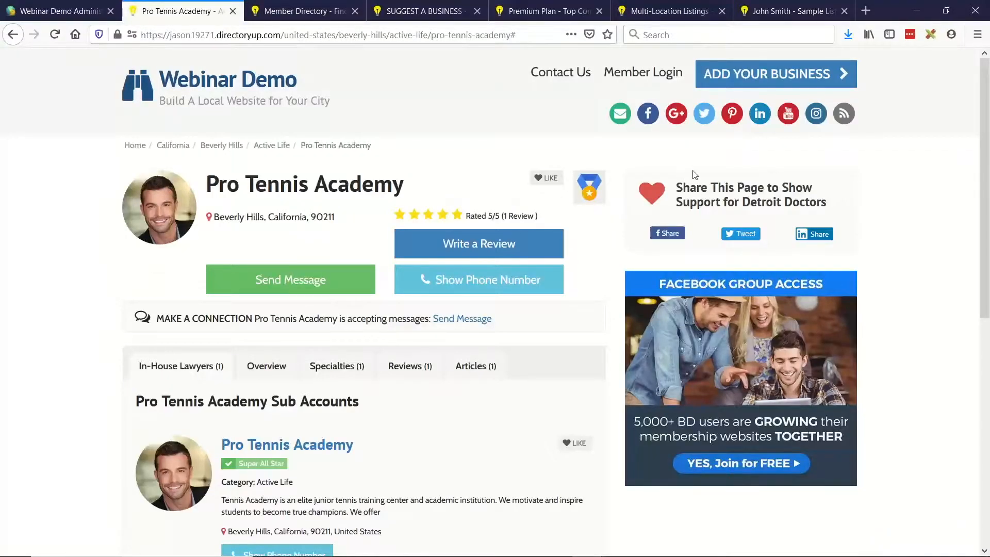
scroll(704, 258, down, 4)
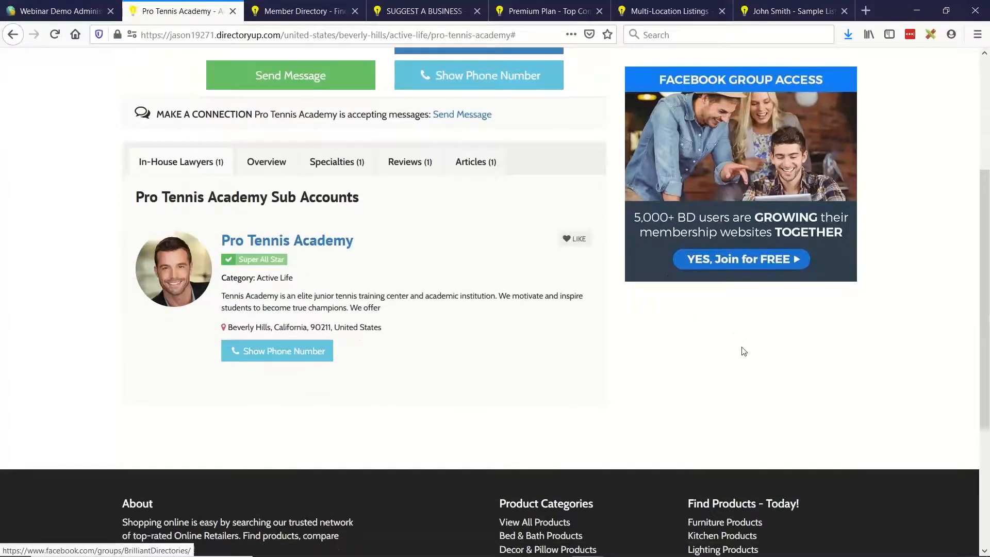
scroll(707, 394, up, 4)
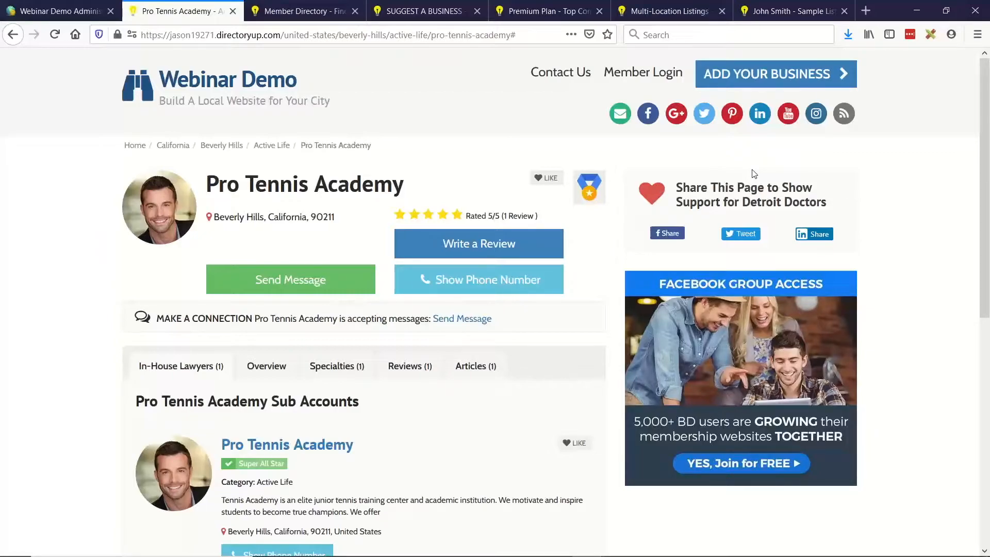
Open the website's Design Settings in the administration console and expand the Sidebar Alignment options.
click(94, 5)
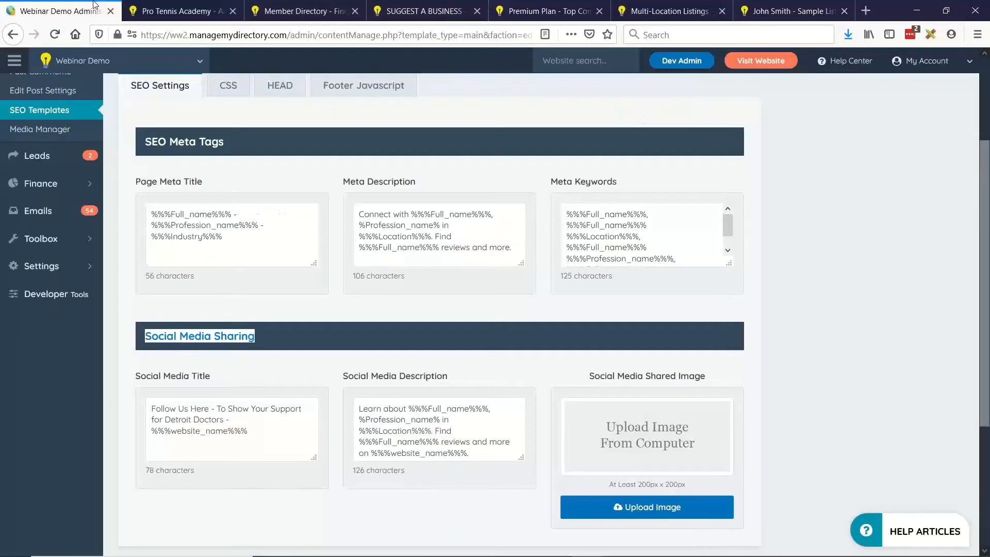
mouse_move(88, 265)
click(118, 285)
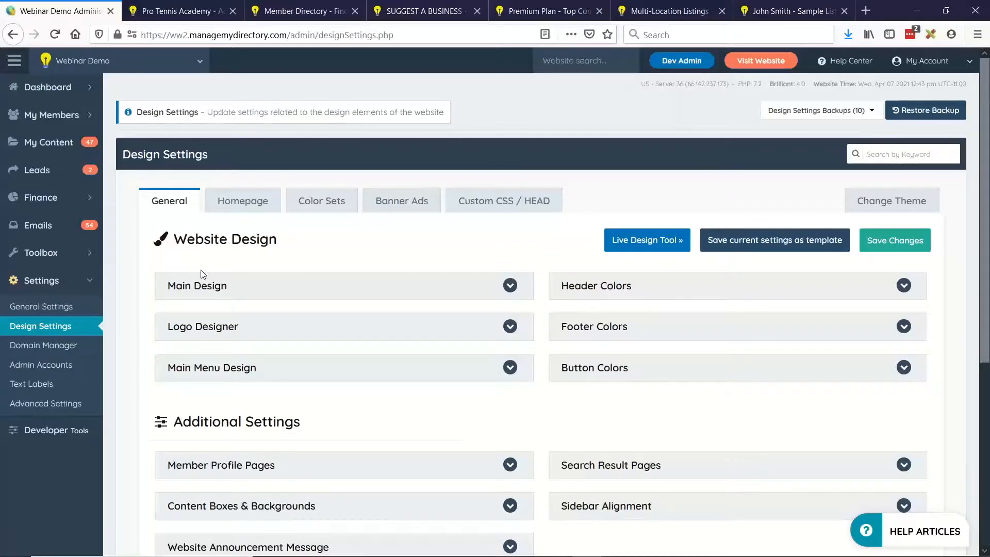
scroll(645, 279, down, 2)
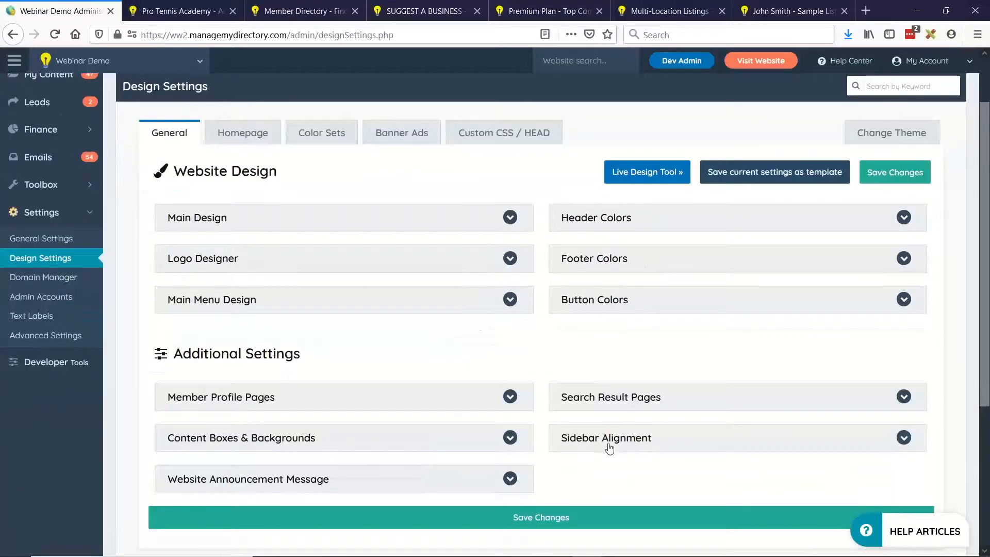
click(609, 443)
scroll(679, 234, down, 3)
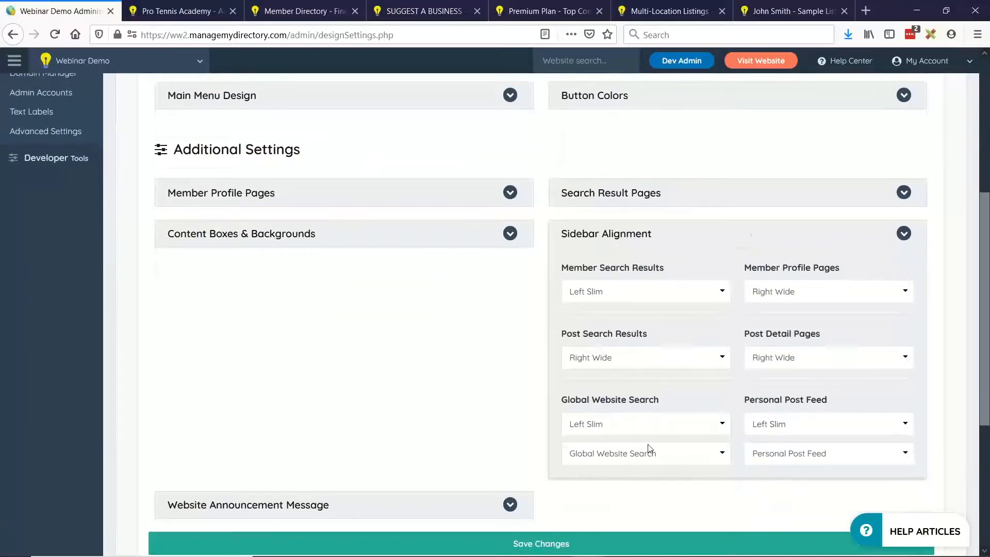
Set the sidebar alignment for Member Profile Pages to Right Slim and save the design settings.
drag(562, 273, 689, 277)
drag(751, 273, 835, 274)
drag(566, 334, 643, 335)
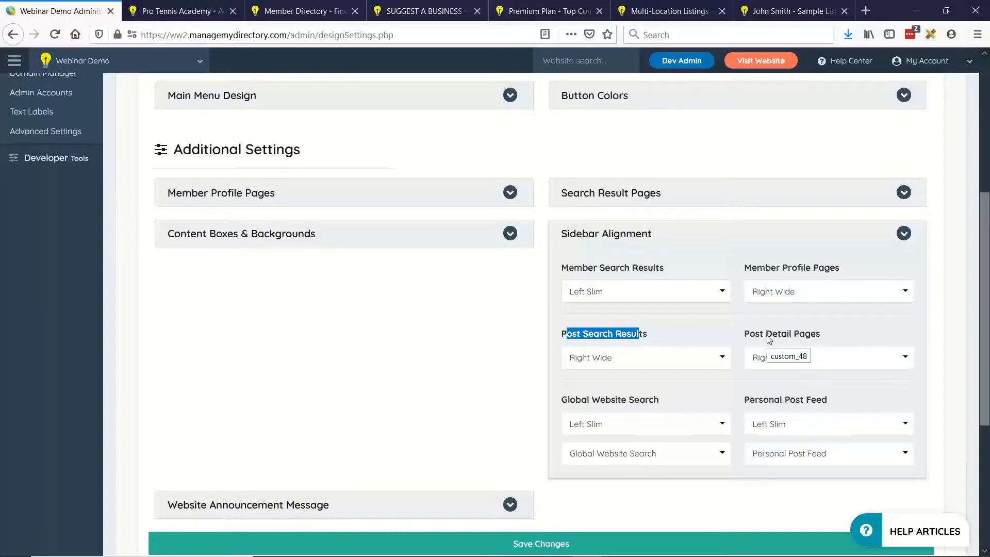
click(678, 333)
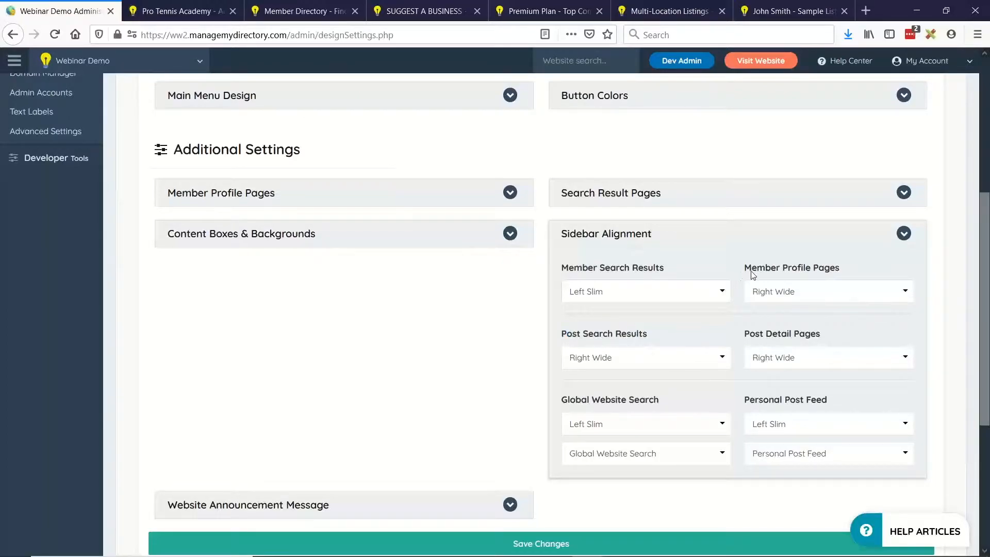
drag(751, 271, 830, 272)
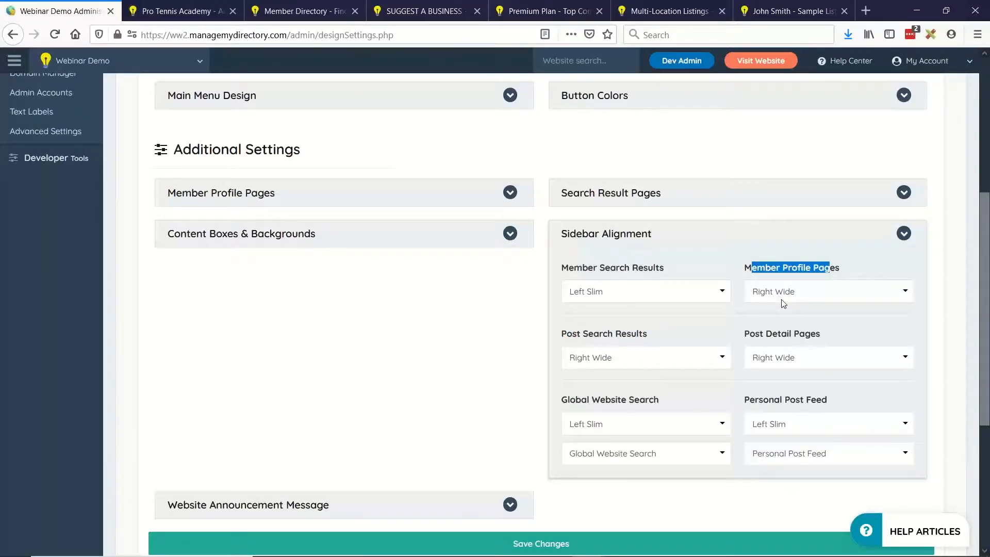
click(773, 294)
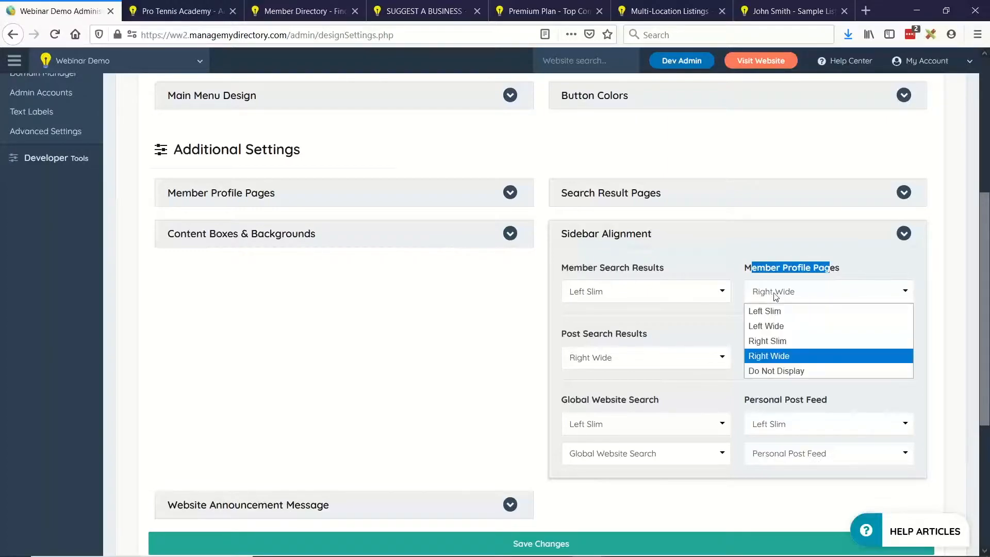
click(796, 340)
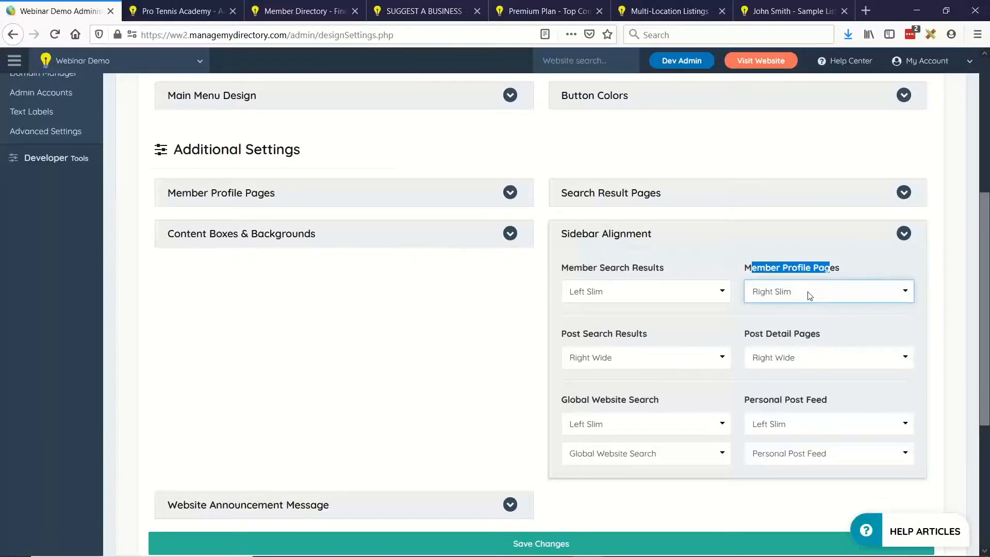
click(559, 548)
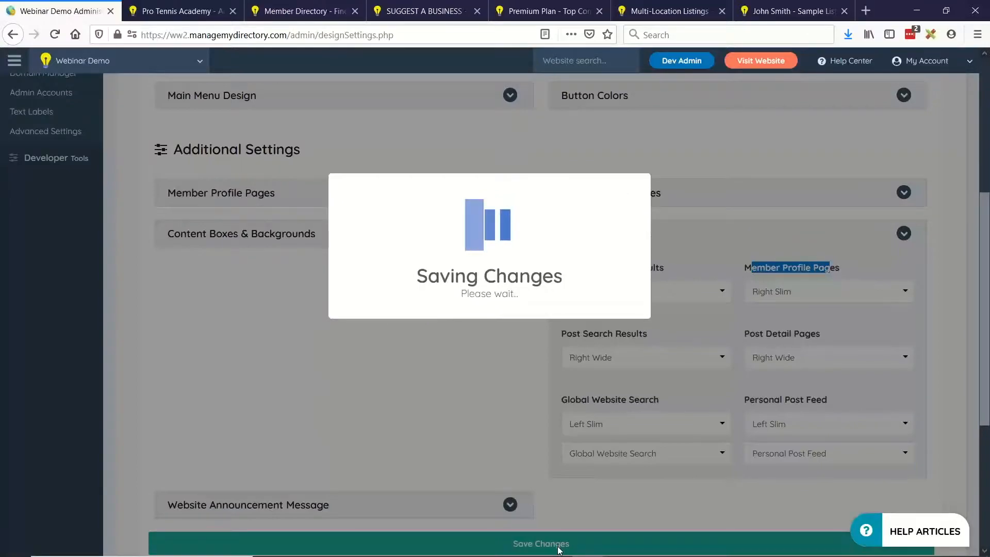
Reload the Pro Tennis Academy profile and check how the share message is laid out in the sidebar.
click(216, 5)
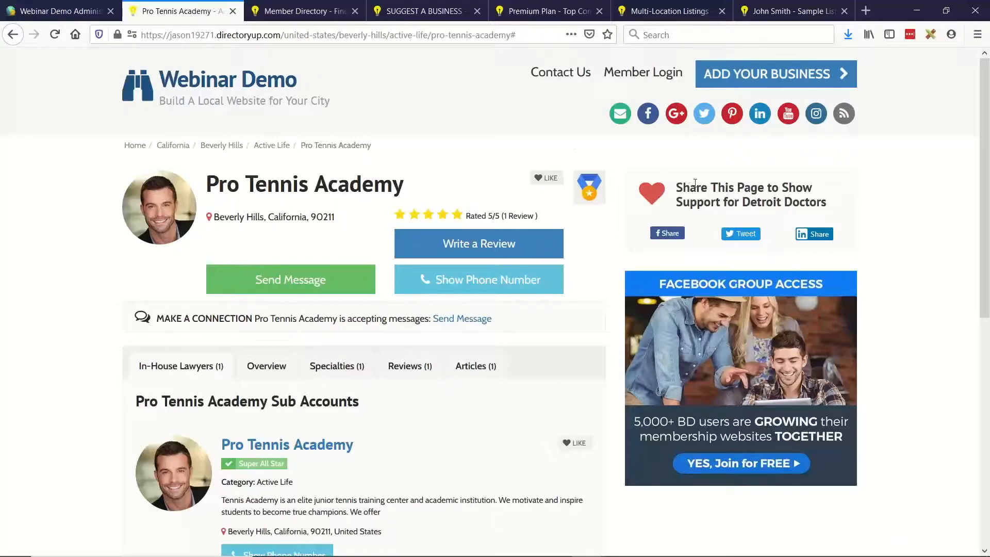
click(55, 35)
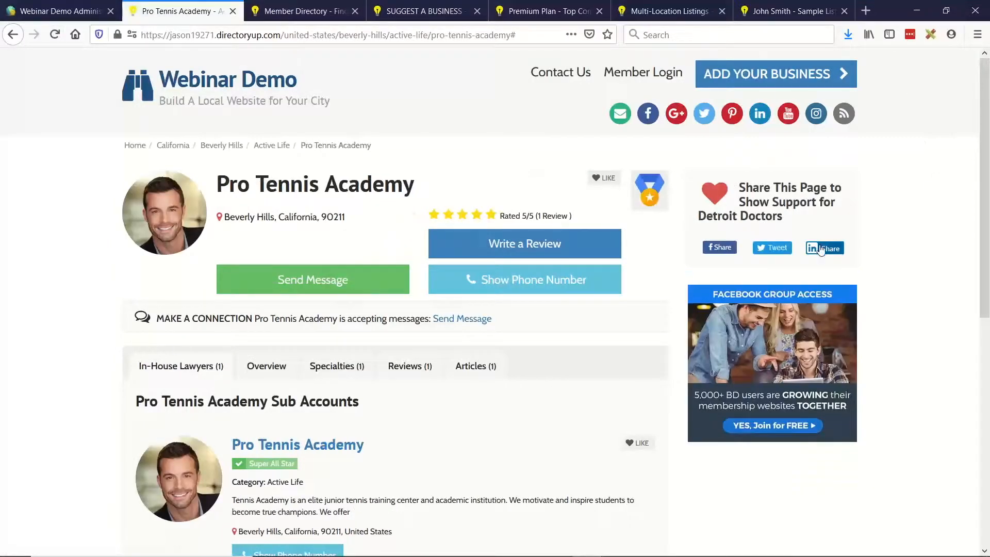
drag(741, 187, 786, 204)
click(756, 217)
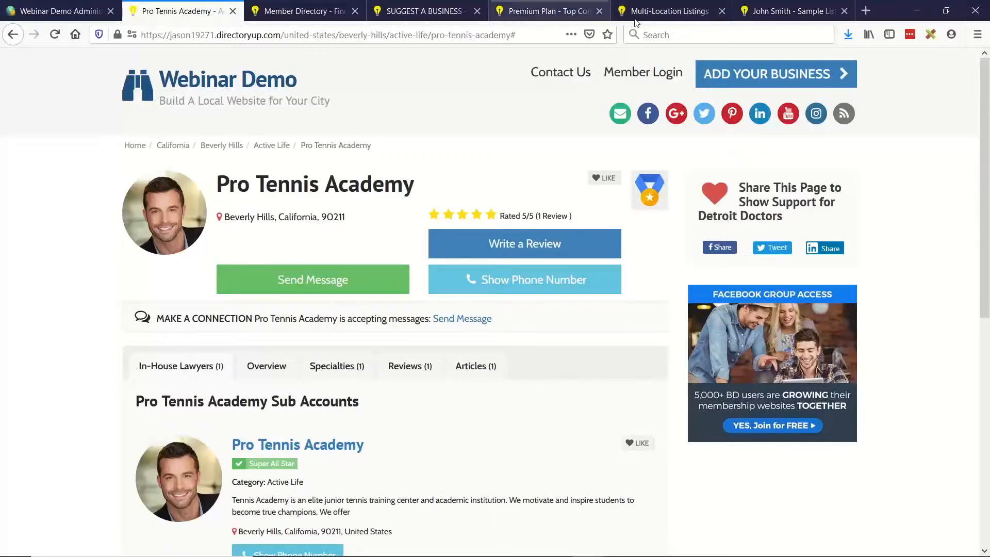
Examine the title and embedded video of the blog article "Engage Website Visitors With Enhanced Social Share Buttons".
click(661, 14)
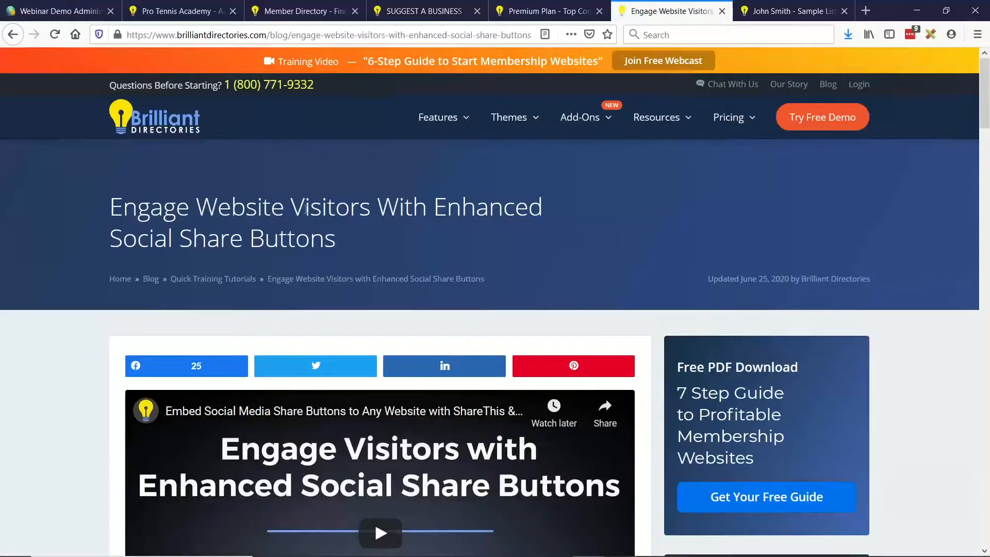
drag(339, 243, 127, 199)
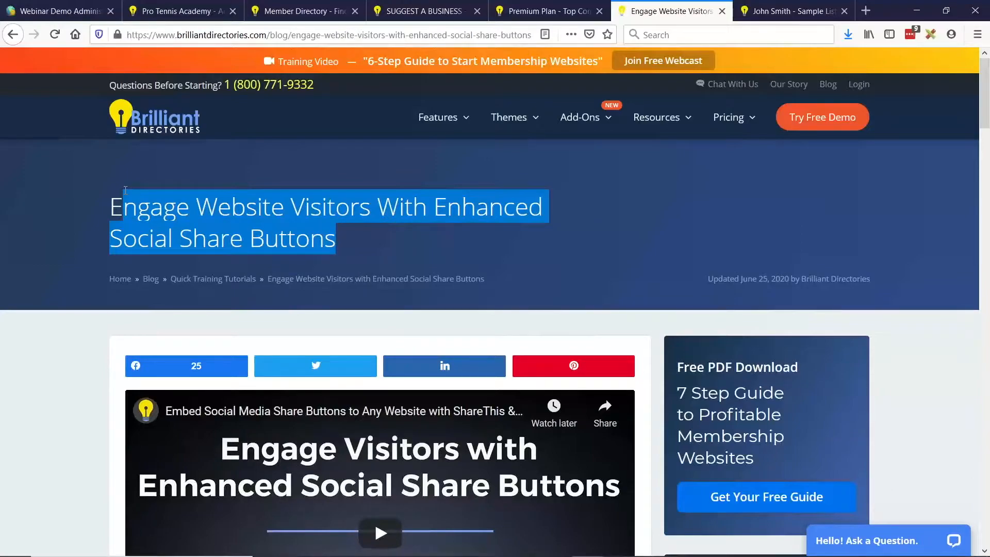
click(126, 190)
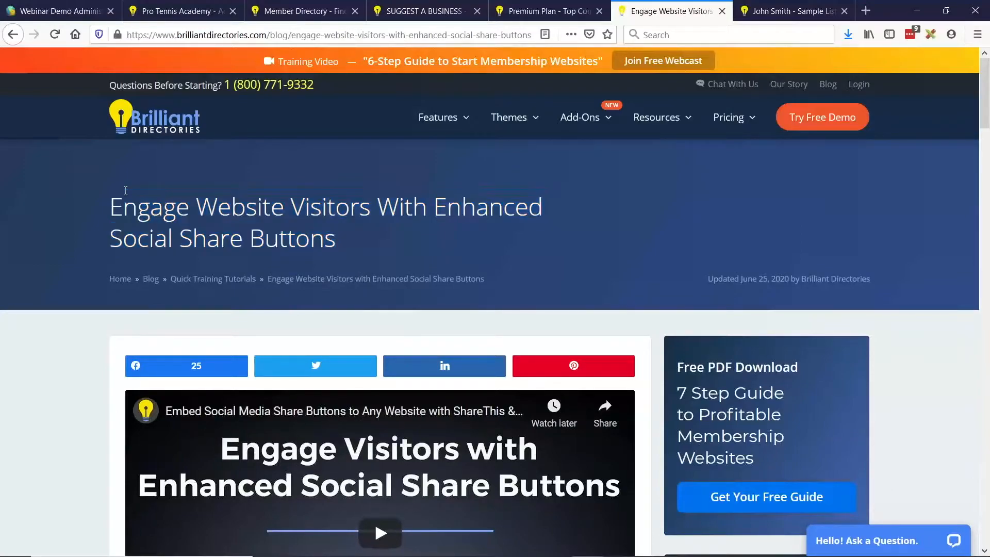
scroll(499, 243, down, 2)
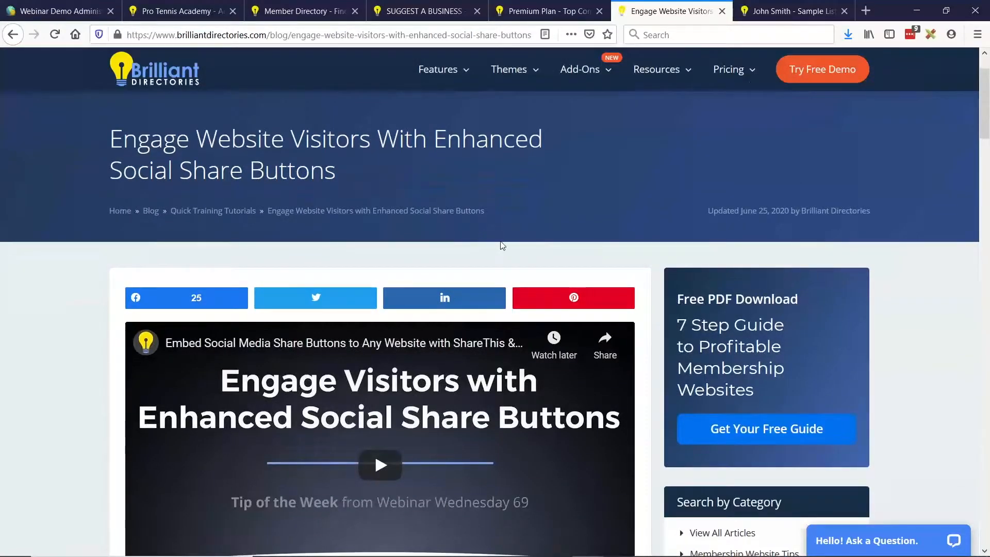
scroll(419, 262, up, 2)
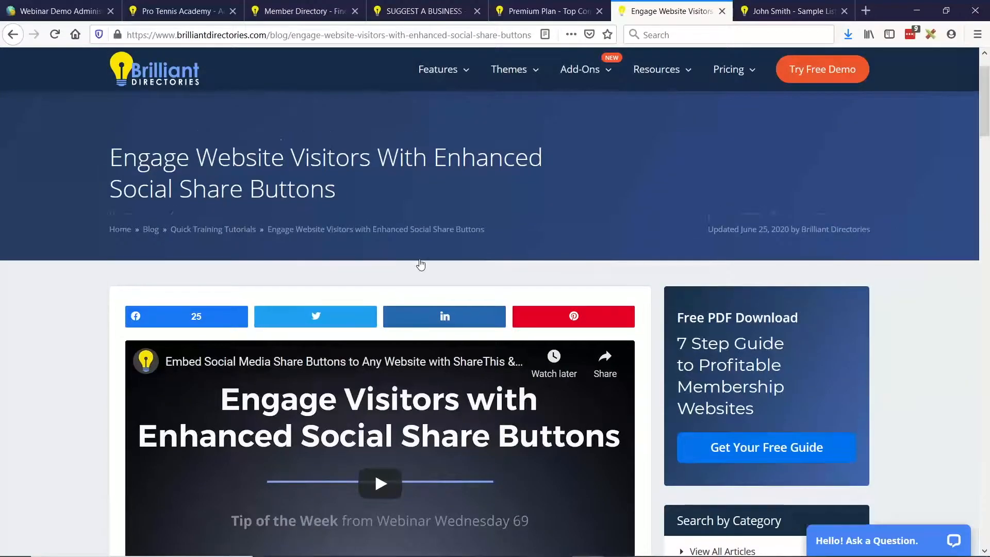
scroll(420, 263, down, 4)
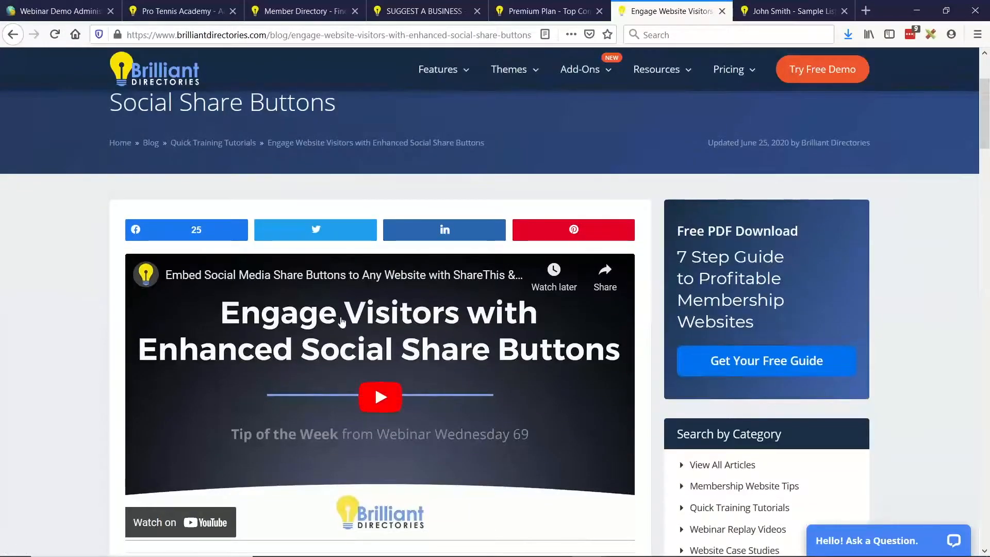
Discard the open Facebook share post without saving it and switch to the Webinar Wednesday Lite presentation in Google Slides.
scroll(455, 428, up, 2)
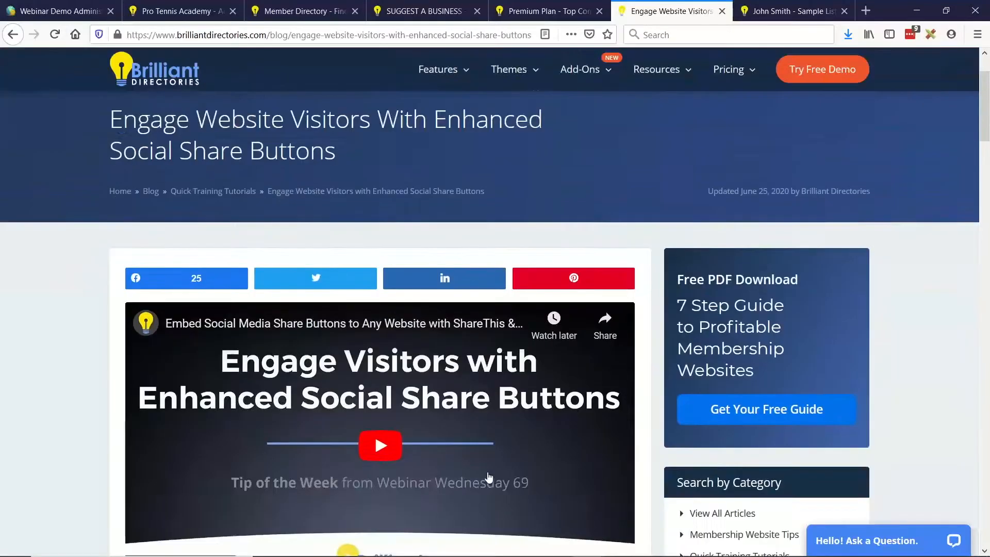
scroll(453, 459, up, 2)
key(alt+Tab)
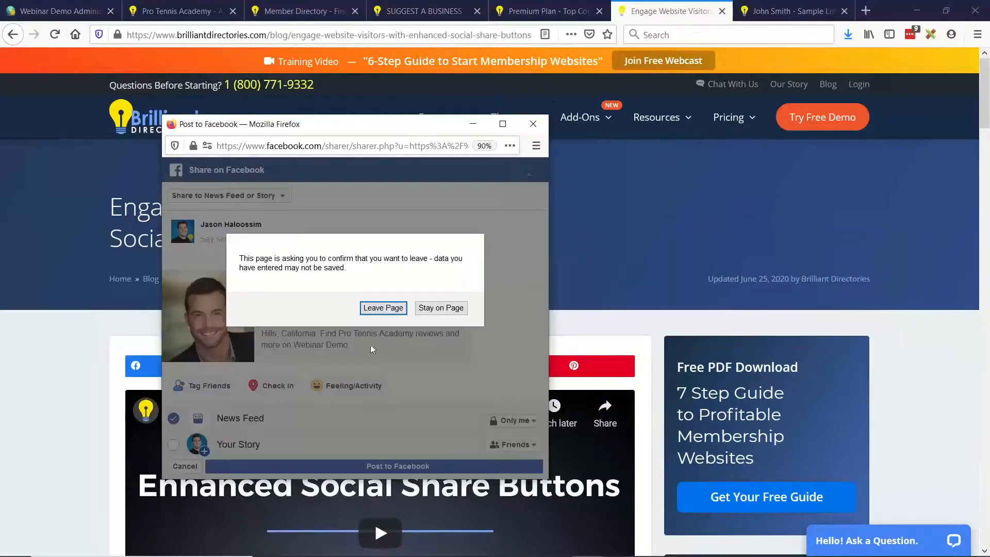
click(375, 309)
key(alt+Tab)
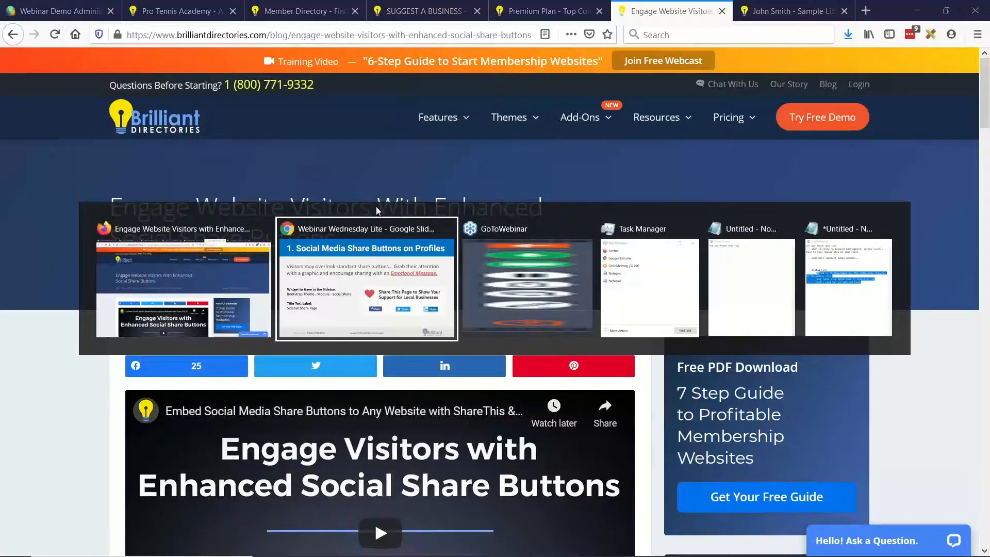
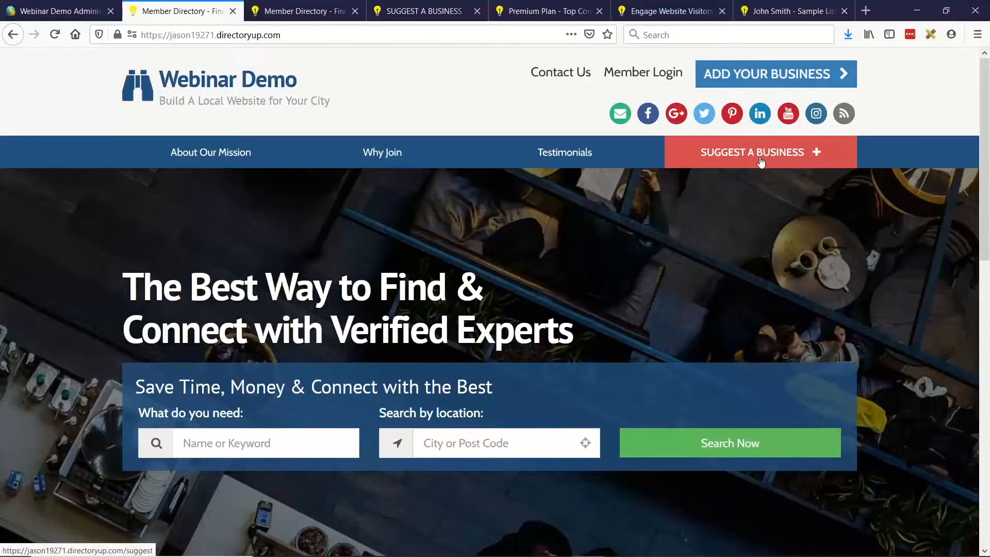
Open the public Suggest a Business page in the browser and examine its form fields and the "What We're Looking For" criteria.
click(840, 161)
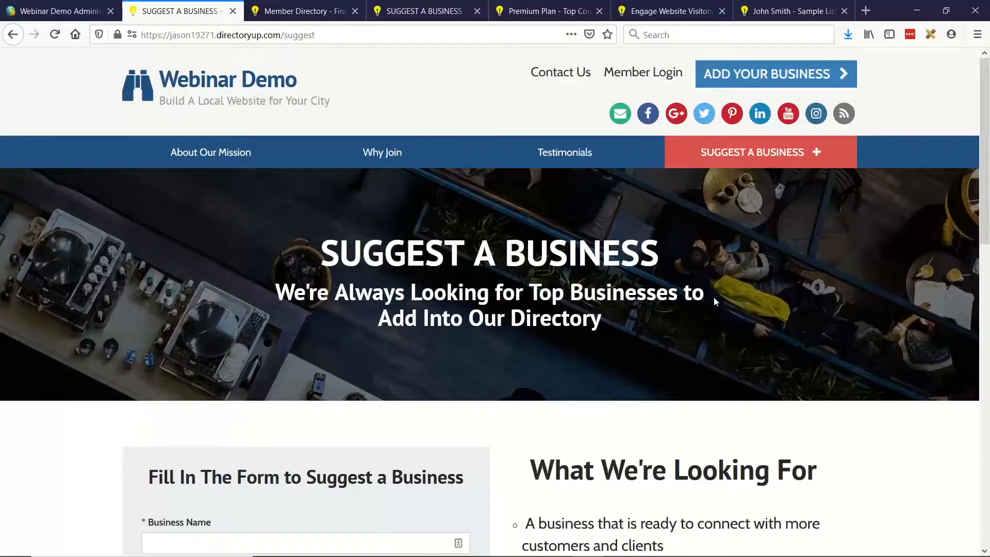
scroll(675, 270, down, 4)
scroll(686, 263, down, 1)
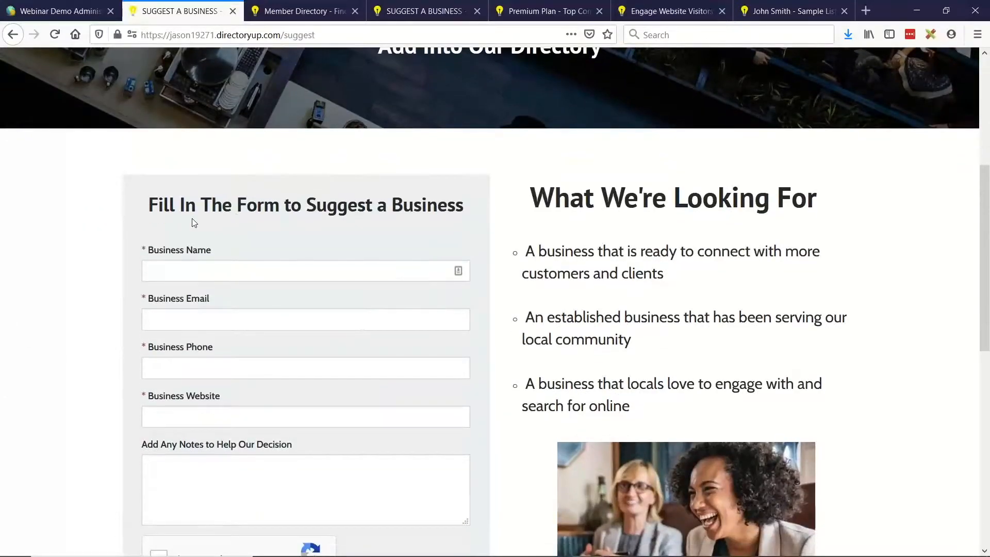
scroll(229, 229, down, 1)
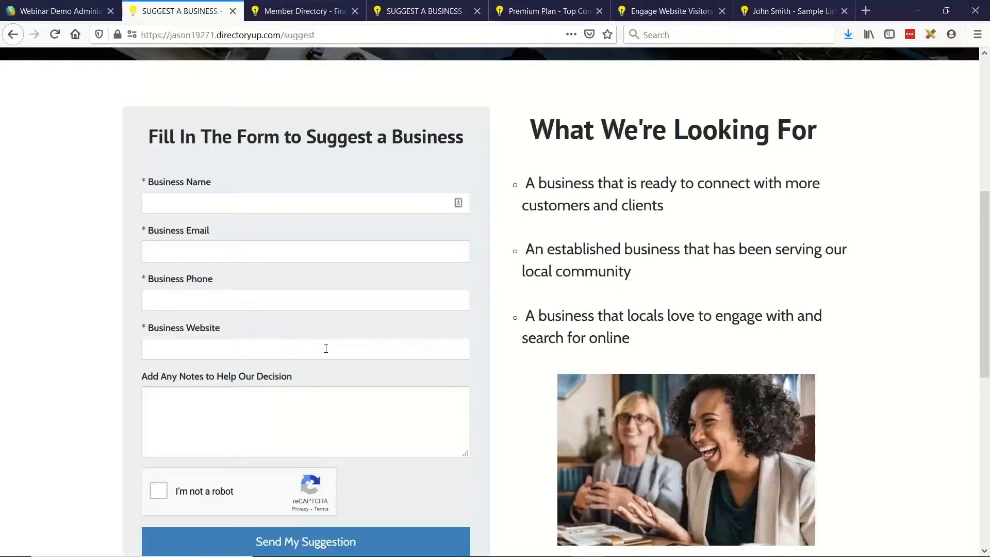
scroll(644, 196, up, 2)
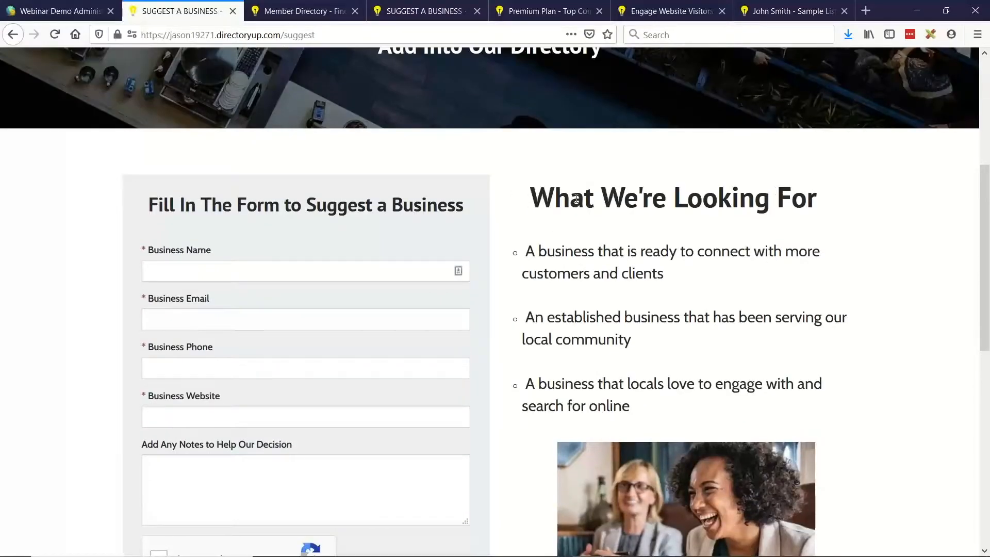
drag(581, 253, 717, 273)
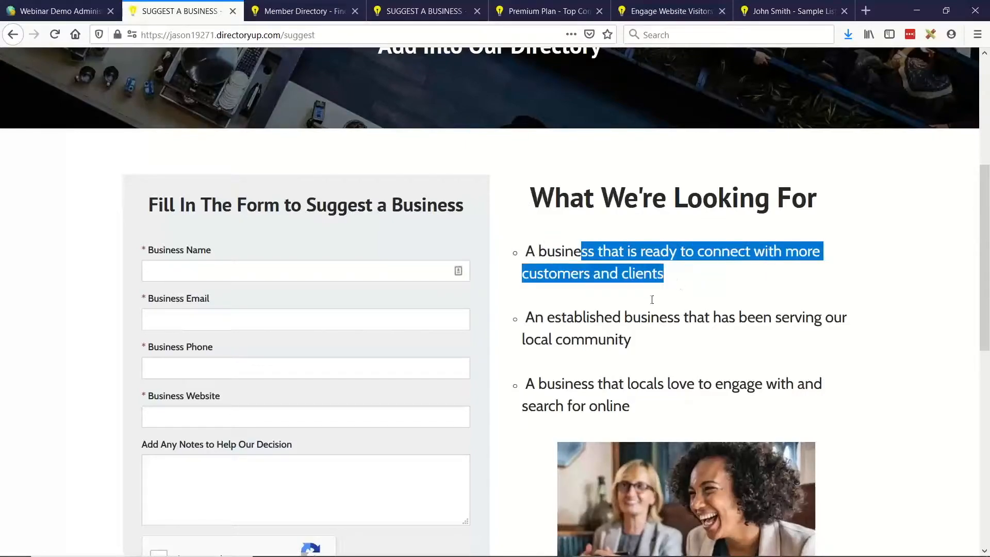
click(577, 325)
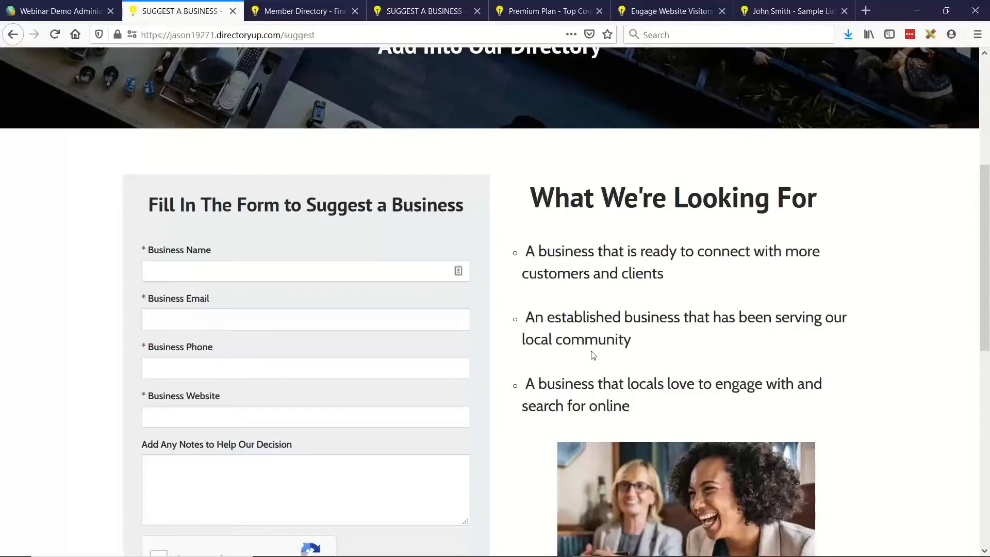
scroll(205, 168, down, 2)
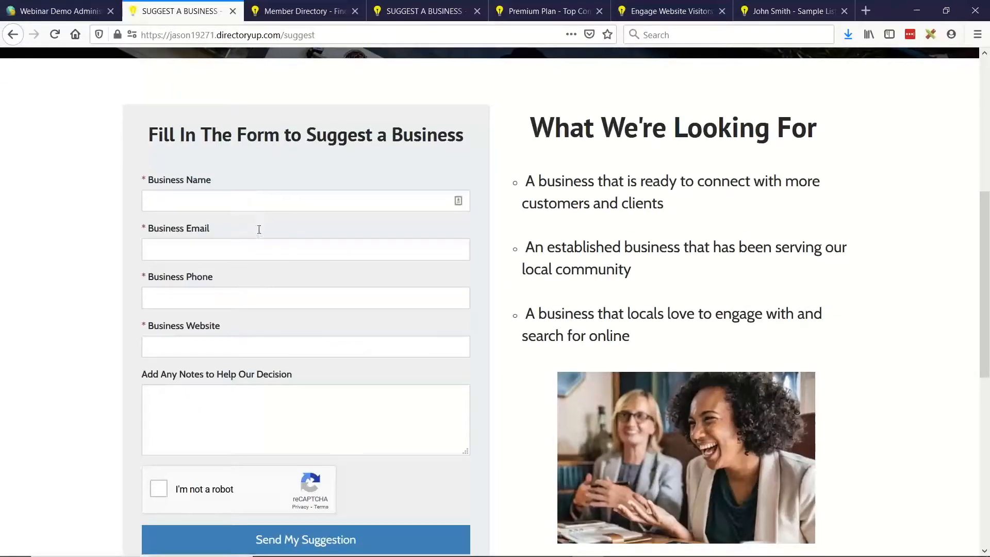
scroll(258, 228, down, 2)
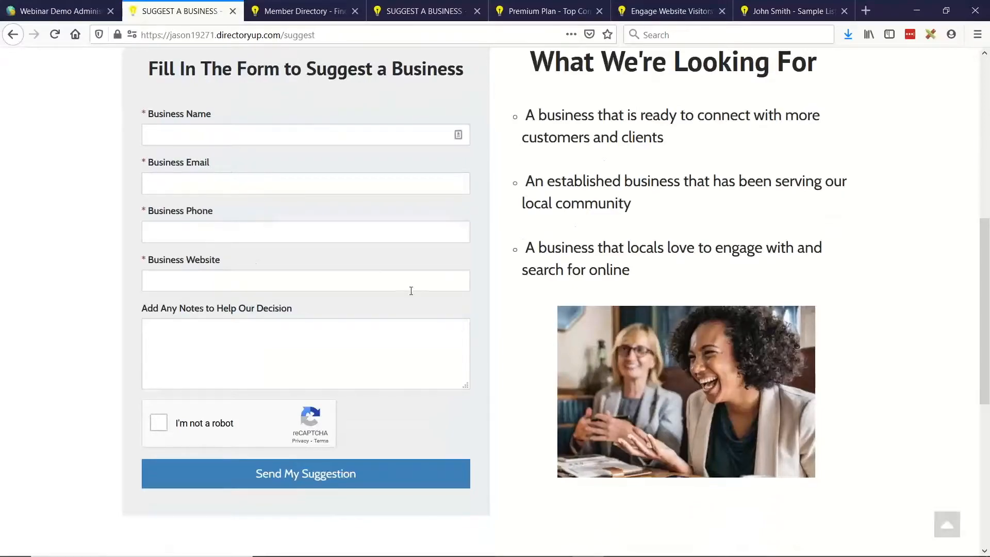
scroll(380, 294, up, 10)
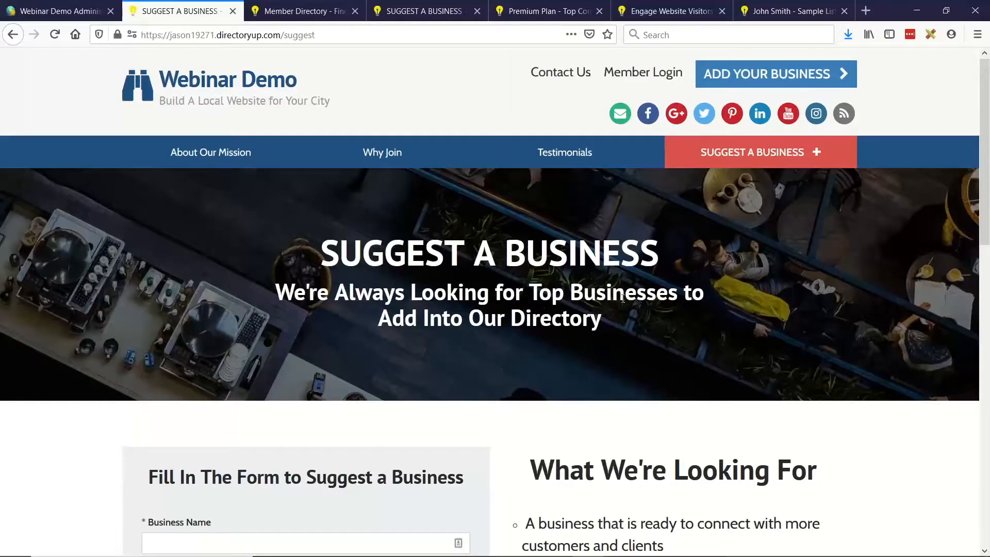
scroll(529, 320, down, 2)
scroll(629, 269, up, 3)
Open the SUGGEST A BUSINESS page for editing in the administration console's Web Page Builder.
click(87, 14)
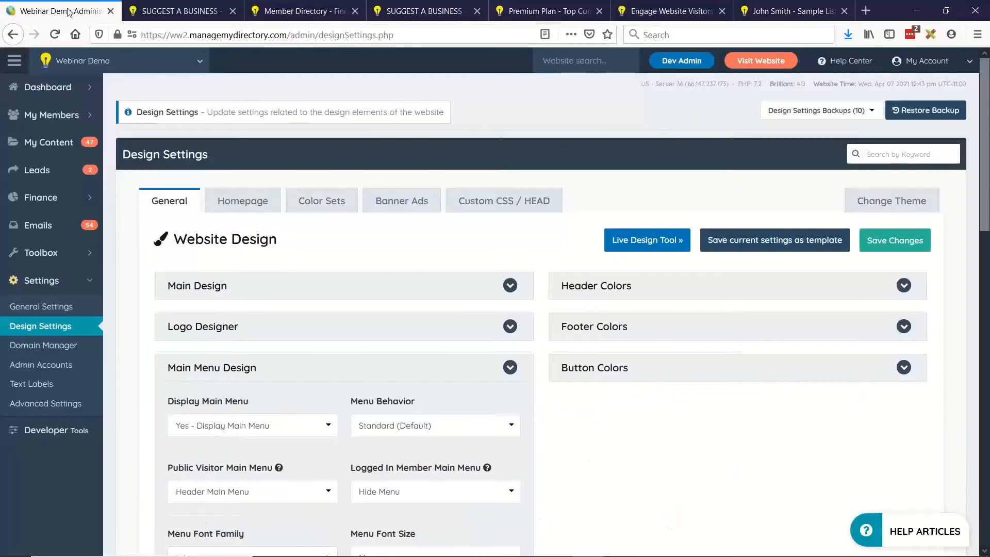
click(90, 145)
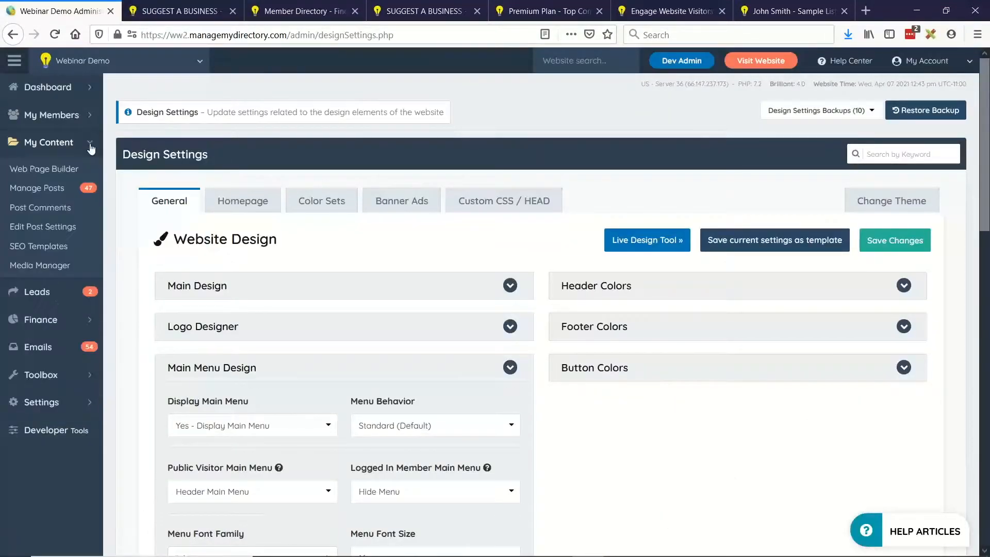
click(43, 174)
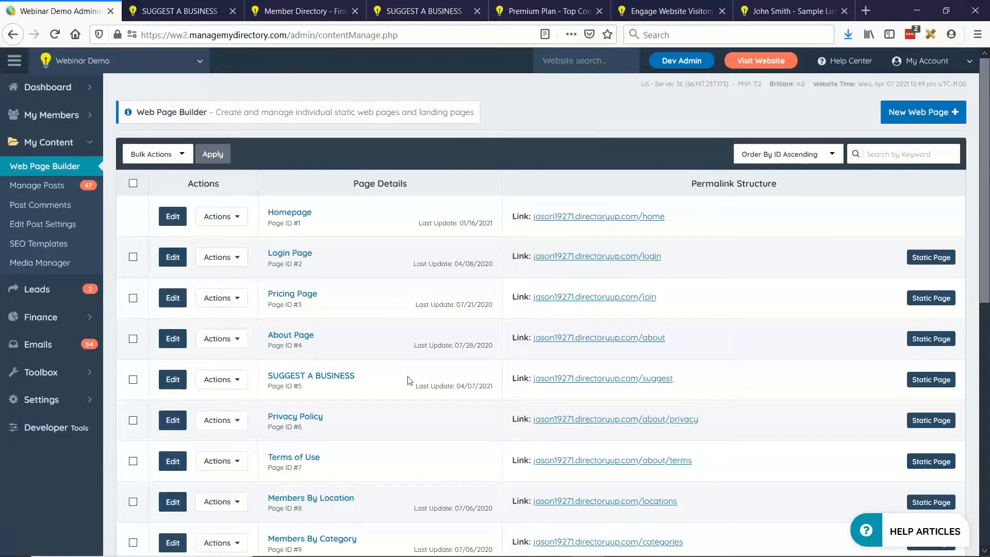
scroll(415, 386, down, 3)
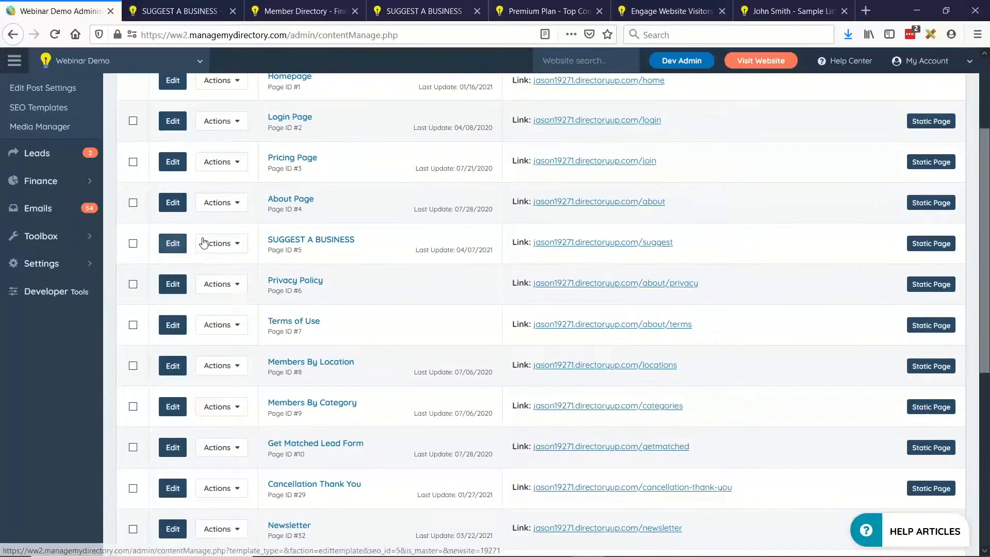
click(173, 245)
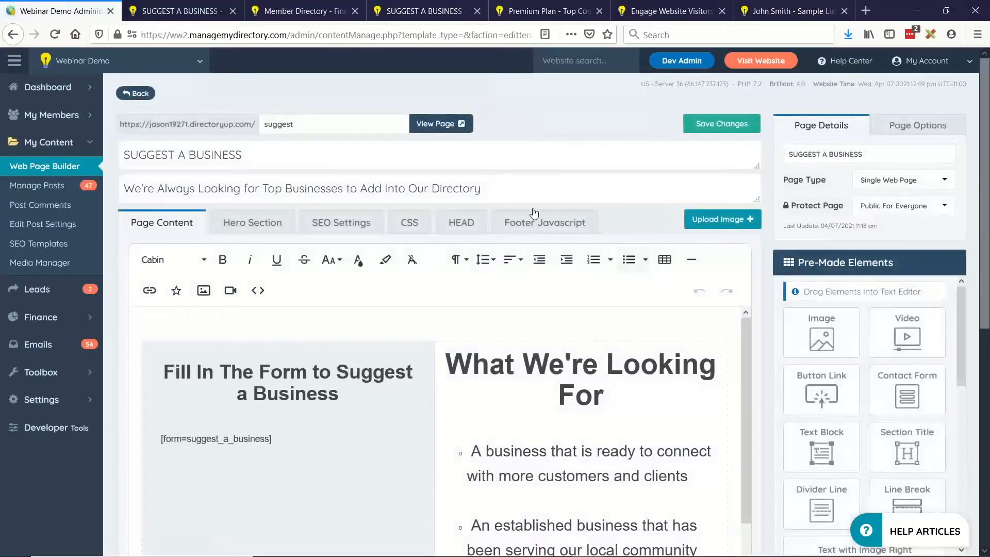
Preview the 1 × 2 table size in the page content editor without inserting a table.
scroll(645, 165, down, 2)
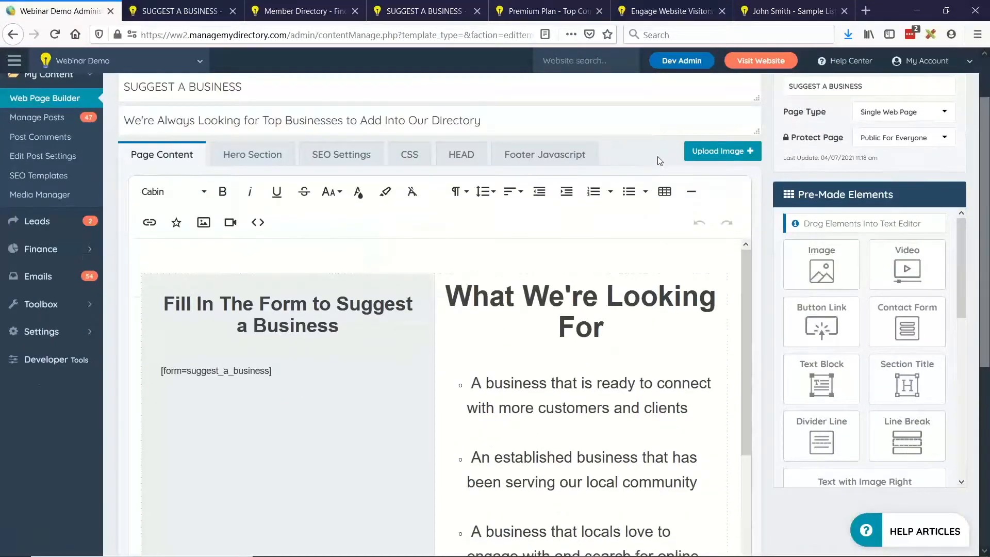
click(665, 192)
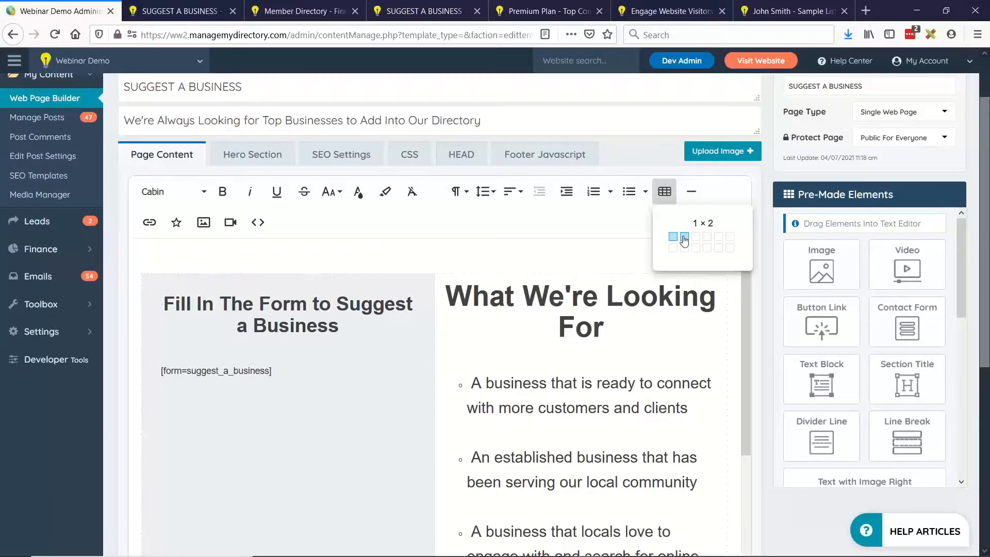
click(240, 273)
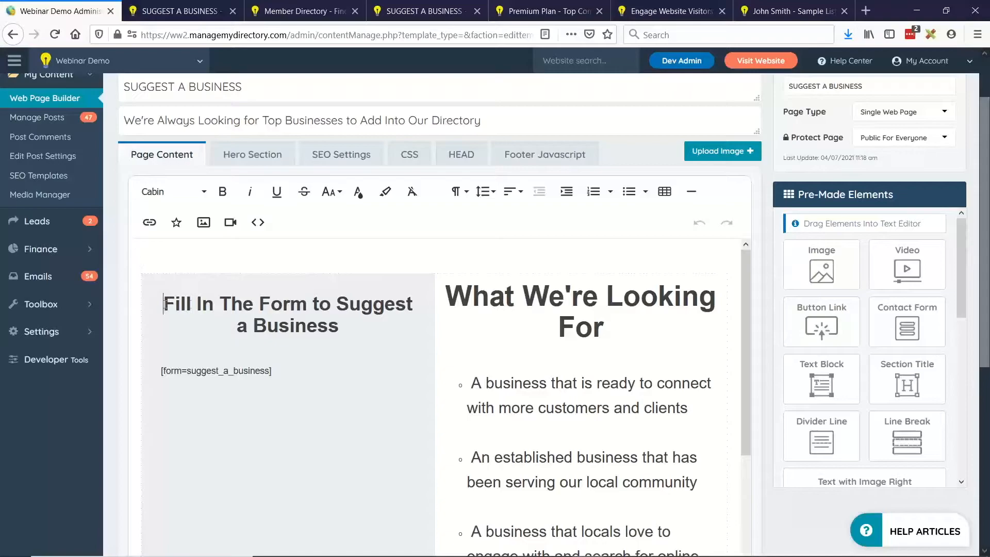
Examine the page content's form heading, the [form=suggest_a_business] shortcode and the photo under the business criteria.
drag(164, 304, 327, 328)
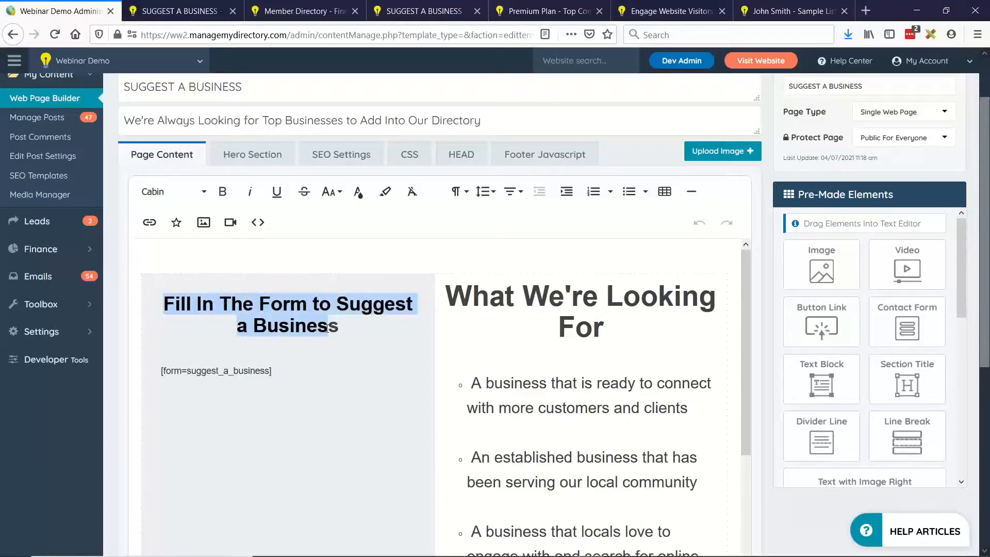
click(172, 371)
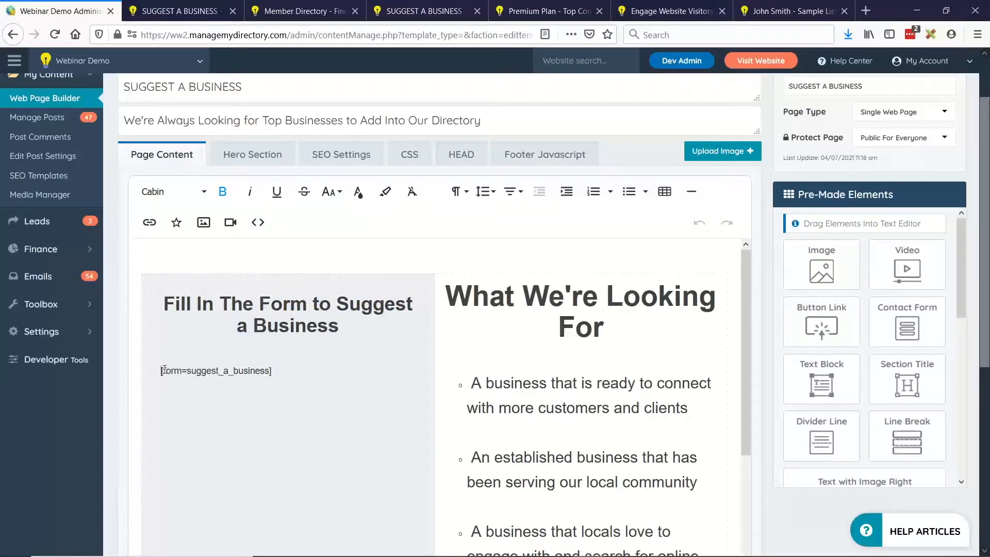
drag(162, 370, 273, 370)
click(190, 371)
drag(188, 371, 270, 371)
click(239, 371)
scroll(261, 280, down, 3)
scroll(287, 380, up, 3)
scroll(566, 362, down, 7)
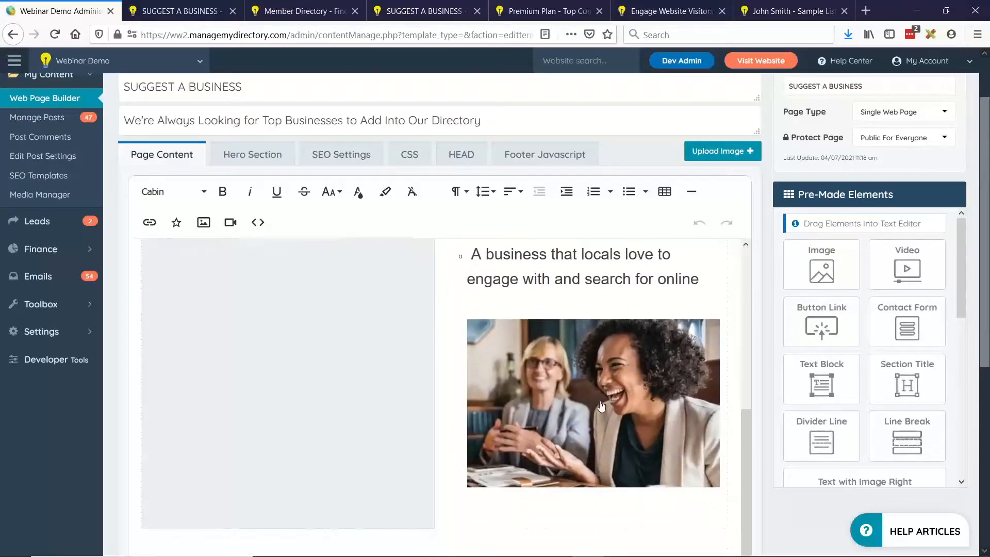
scroll(601, 406, up, 8)
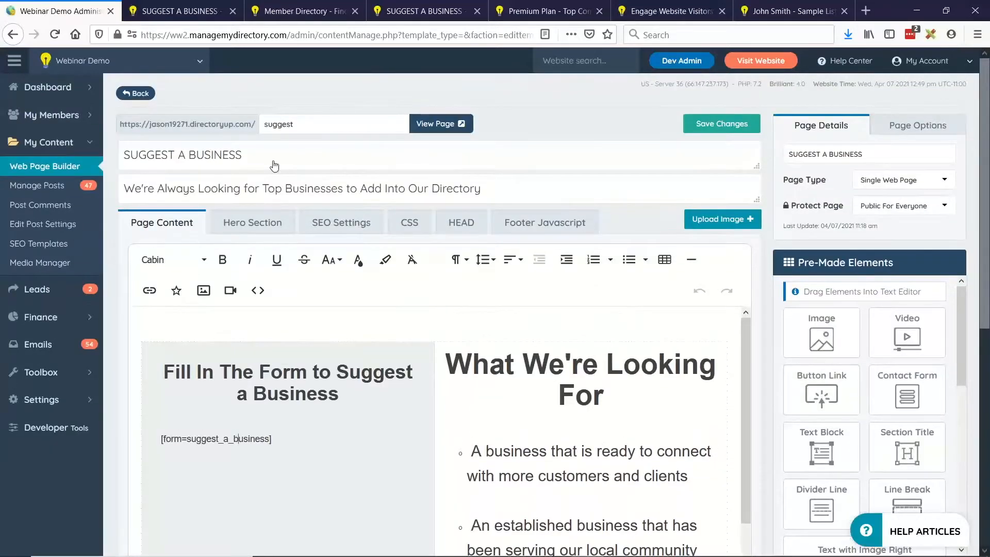
Review the page's Hero Section settings and hero image along with its title and subtitle text.
click(252, 223)
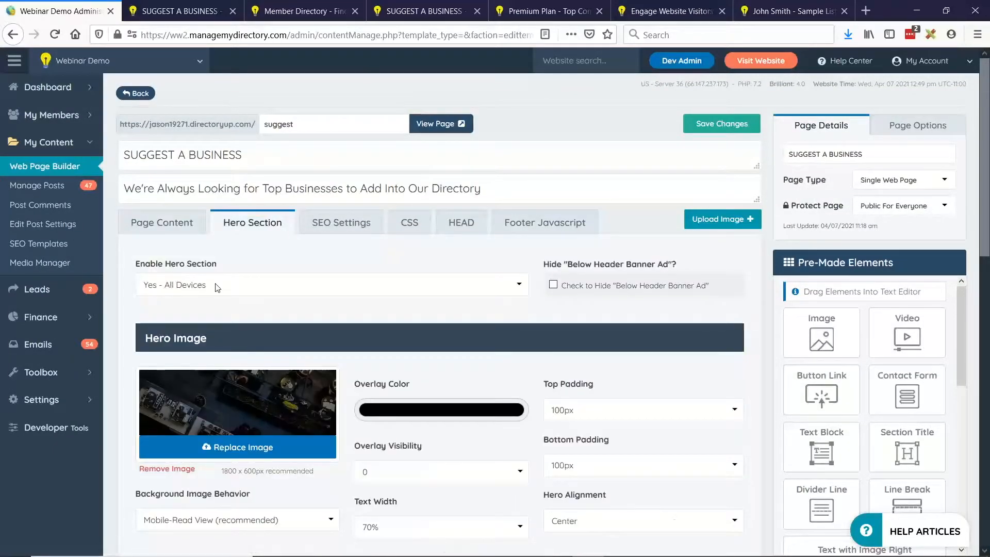
scroll(222, 397, down, 2)
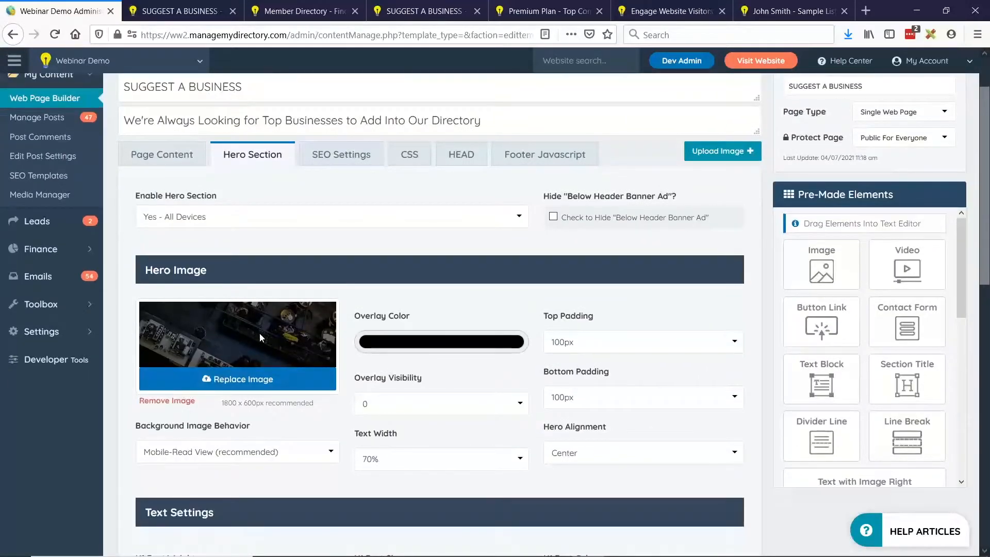
scroll(258, 332, up, 2)
drag(124, 155, 261, 170)
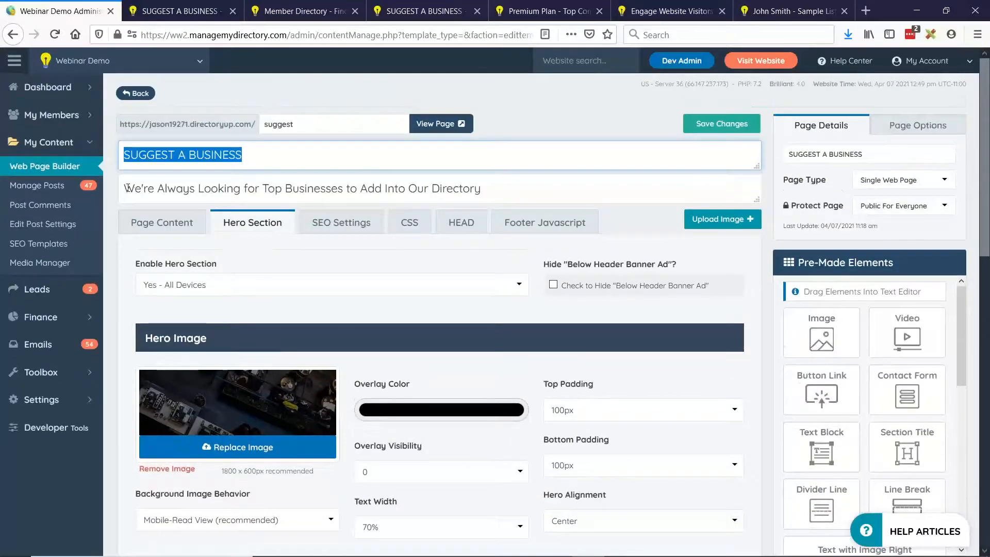
drag(127, 188, 481, 192)
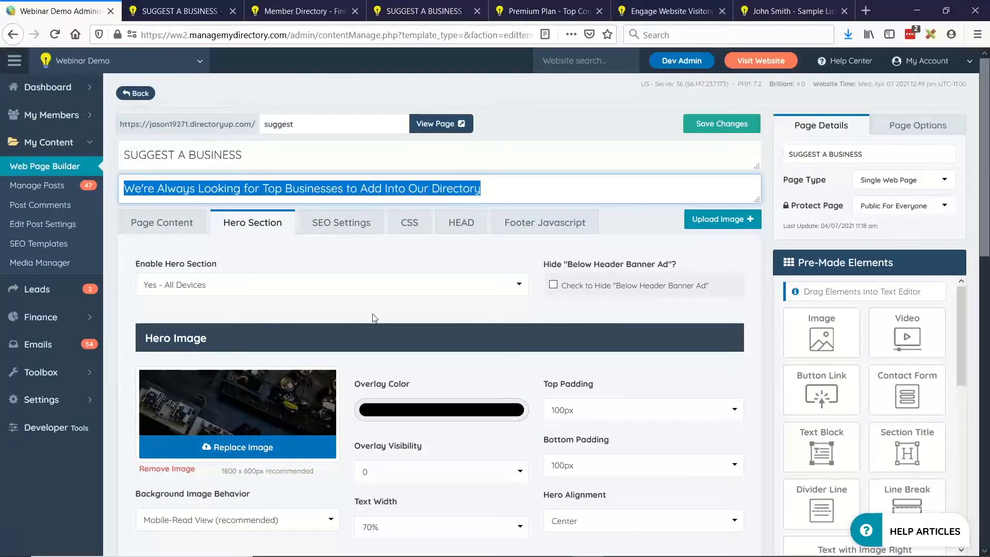
drag(247, 155, 123, 155)
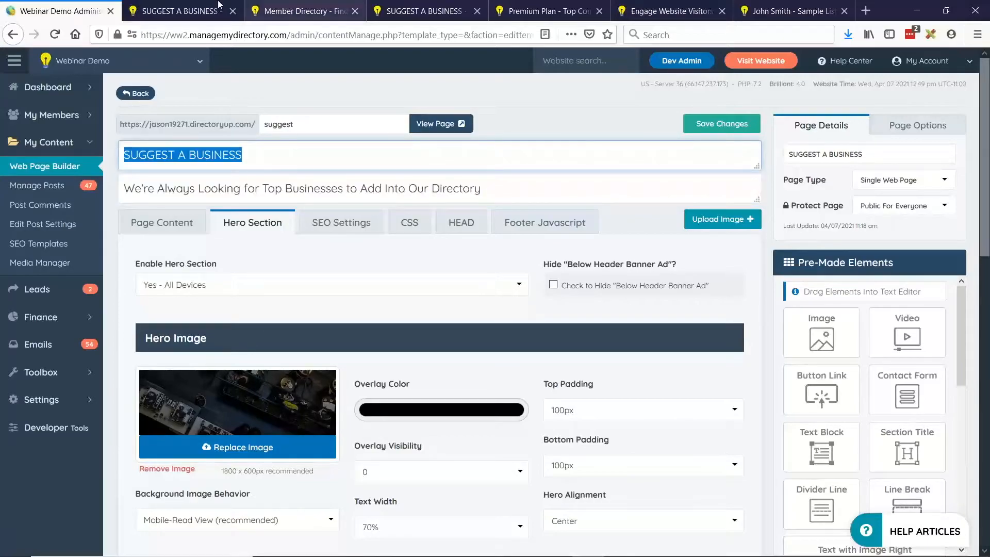
Reload the live SUGGEST A BUSINESS page and fill in the form's business name as jason Inc, plus the business email and phone number.
click(218, 6)
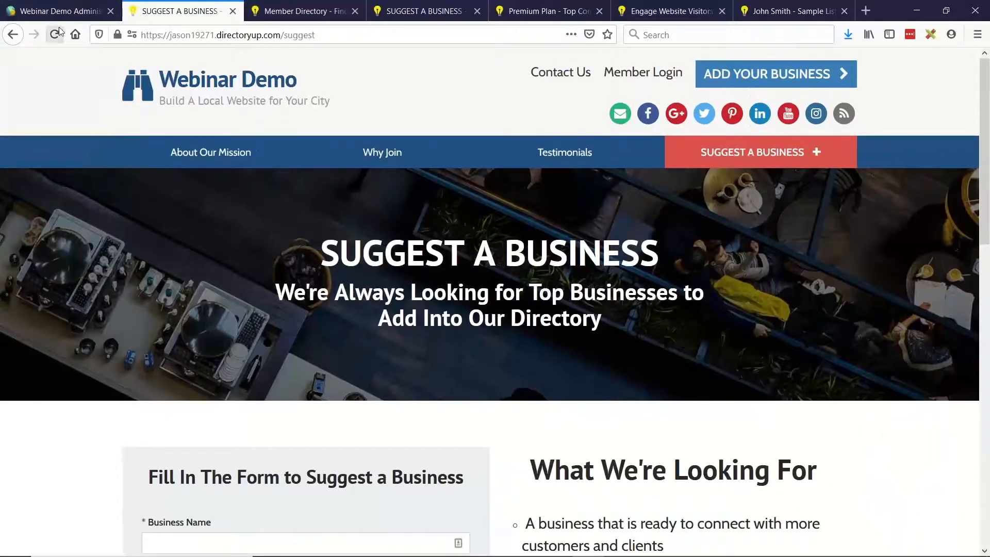
click(59, 30)
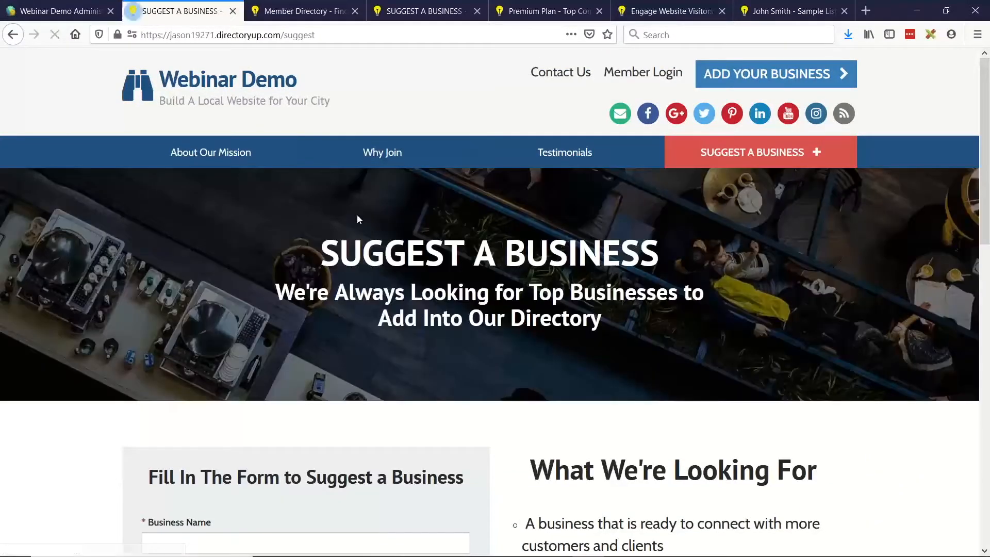
scroll(419, 208, down, 5)
click(221, 263)
text(jason)
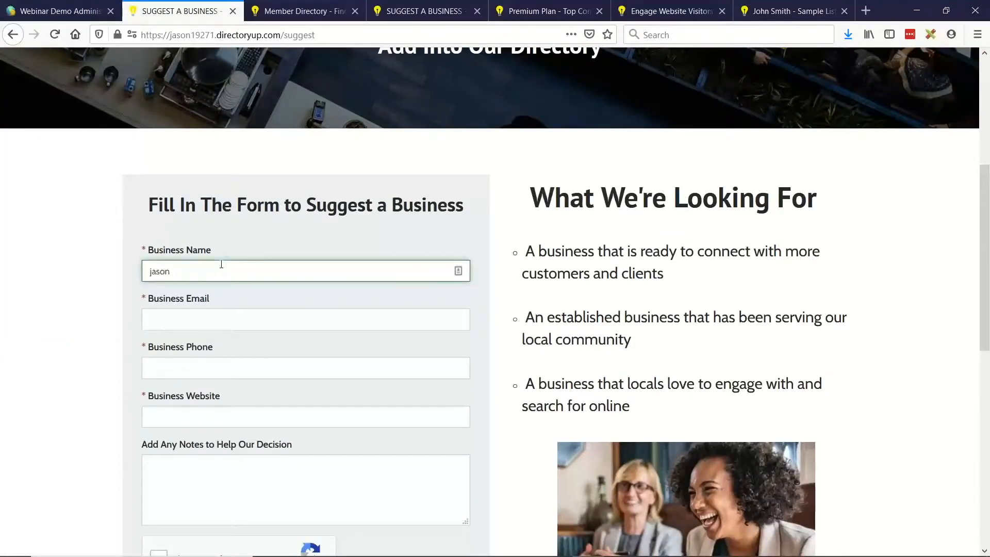
text( Inc)
key(Tab)
text(jason2)
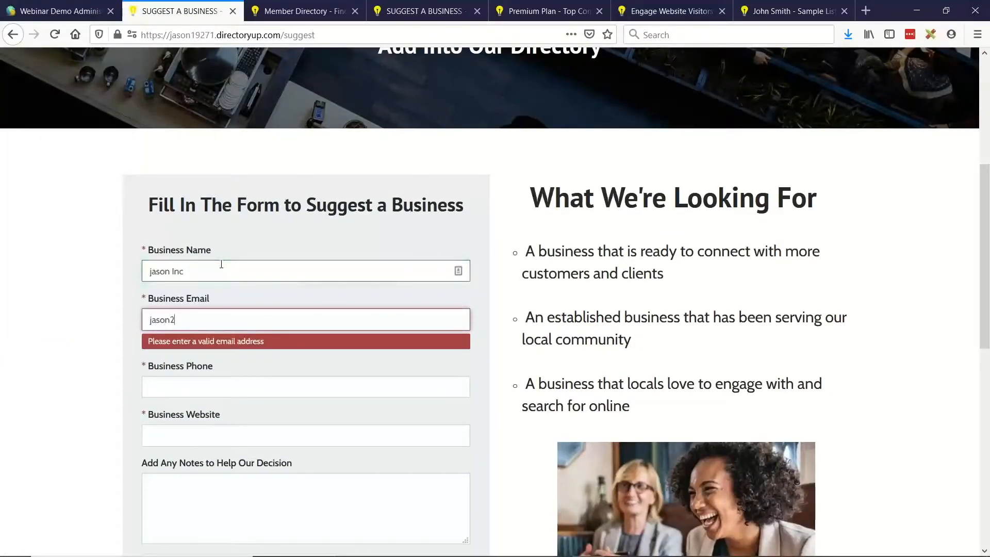
text(jason.com)
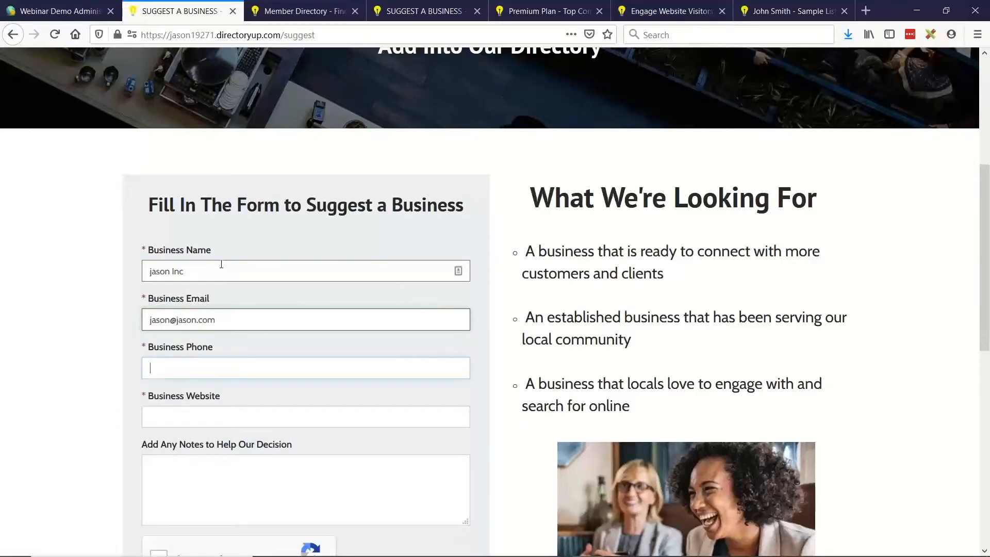
key(Tab)
text(555-555)
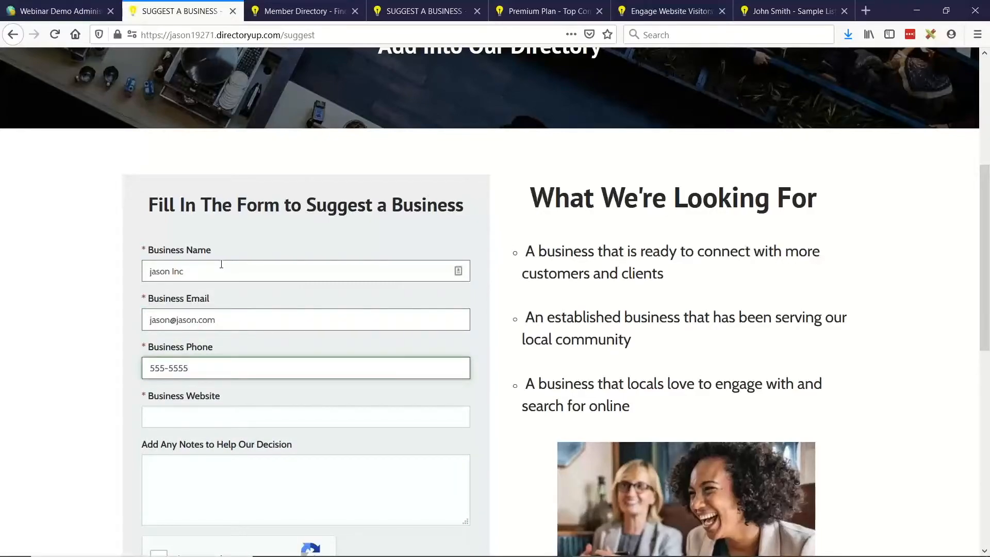
key(ctrl+l)
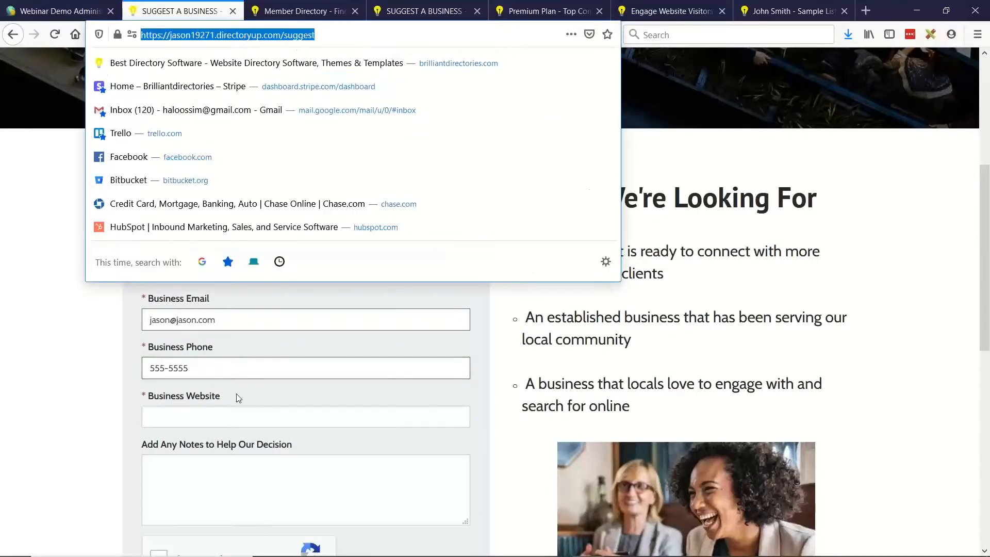
key(ctrl+c)
click(194, 412)
key(ctrl+v)
Write "We have been serving the community for 10 years" in the decision notes, correcting the spelling of "community".
click(259, 482)
text(W)
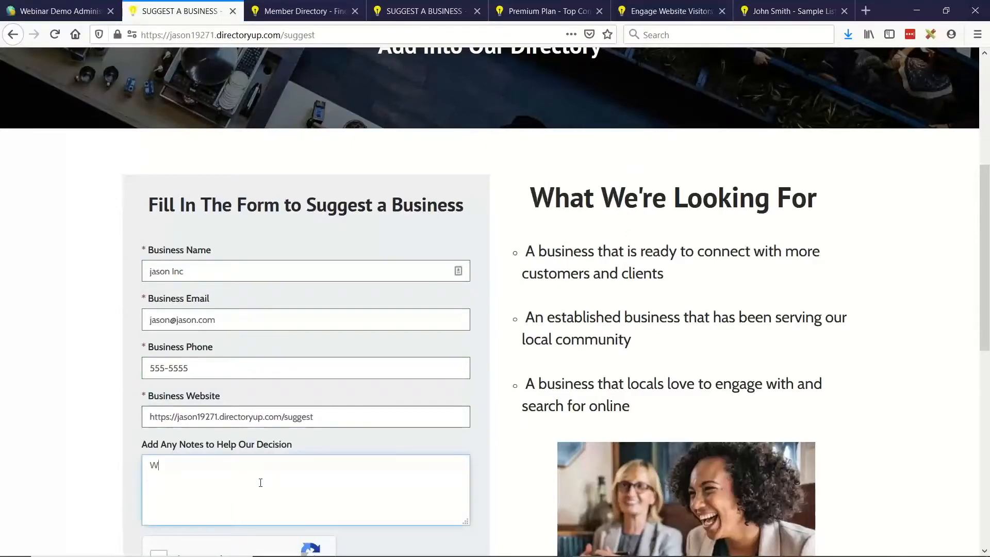
text(e have been serving the comunity for 10)
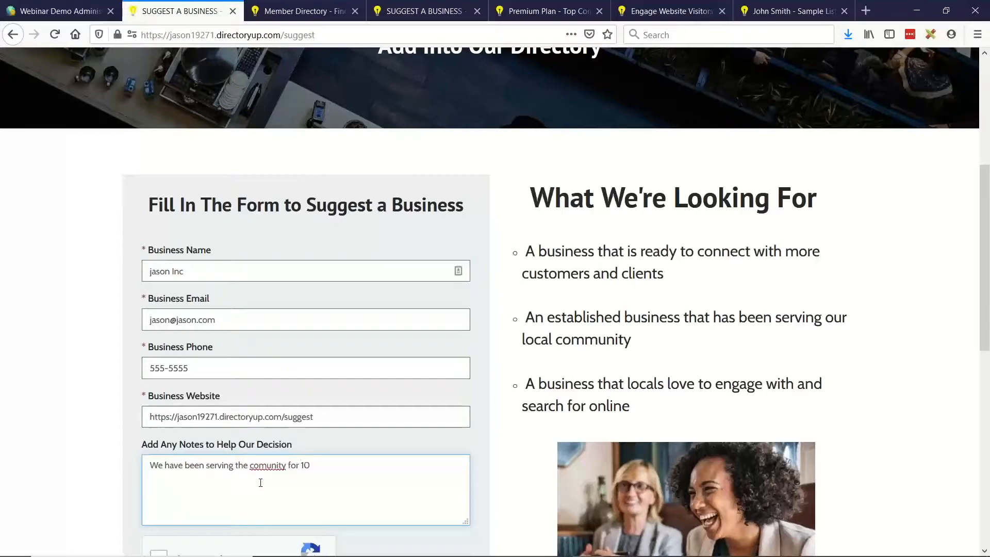
text( years)
right_click(271, 465)
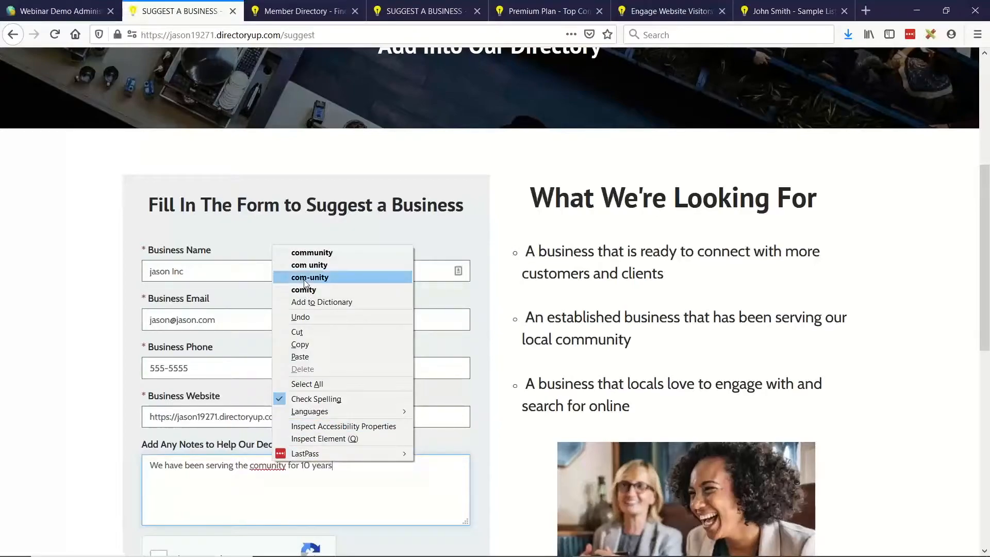
click(311, 252)
Complete the reCAPTCHA check and send the business suggestion.
scroll(260, 266, down, 2)
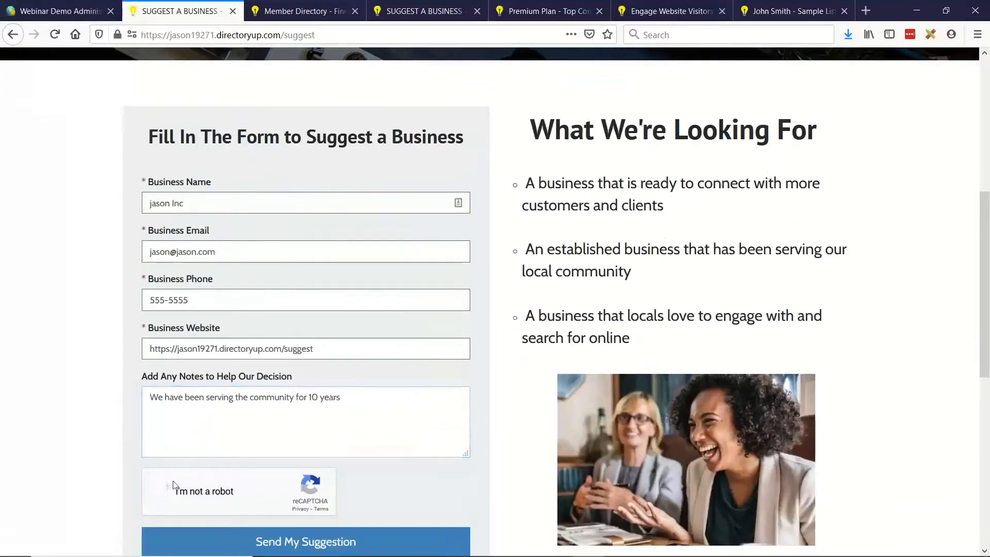
click(165, 487)
scroll(307, 429, down, 3)
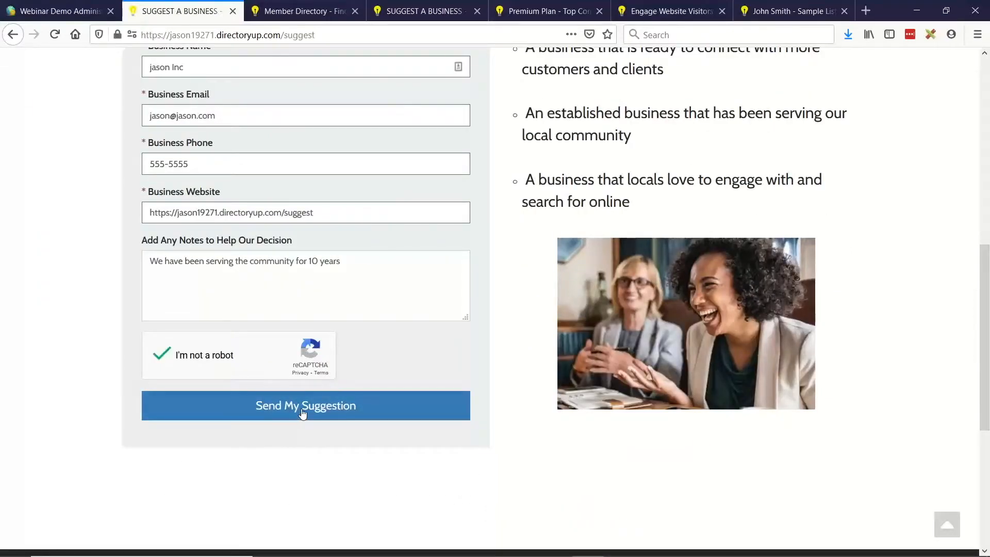
click(302, 412)
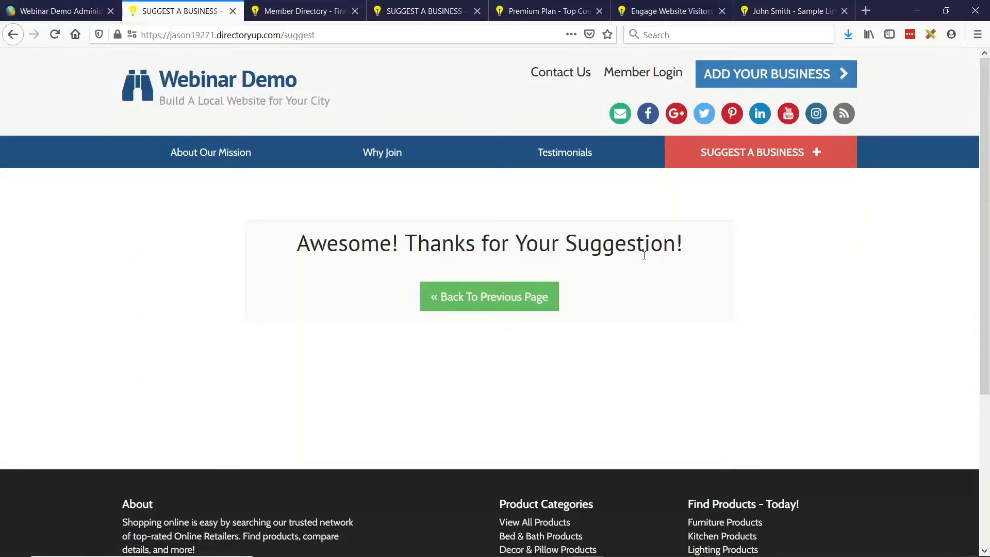
Return to the administration console and open the Form Manager.
click(62, 11)
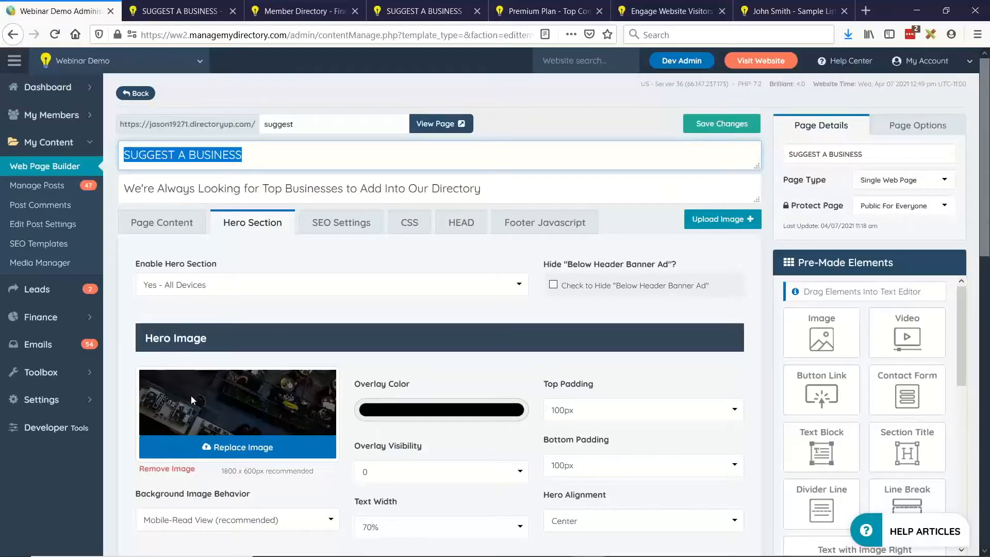
click(44, 372)
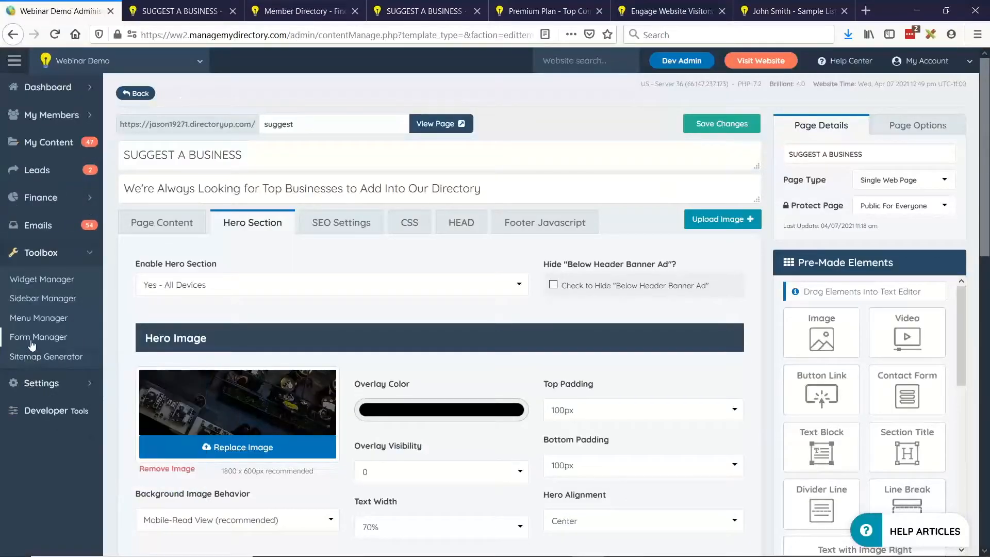
click(32, 340)
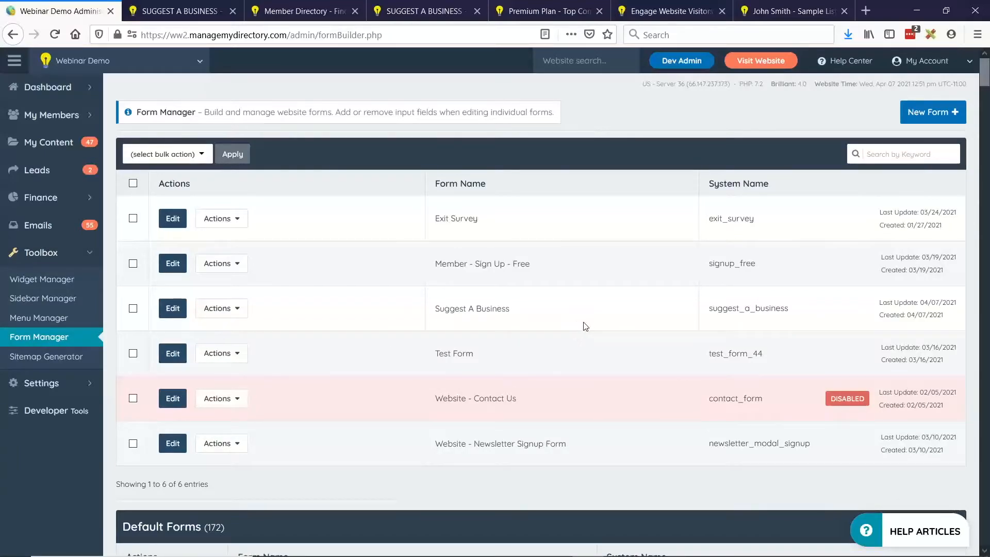
View the nickname and variable name fields for creating a new form, then close them without creating one.
click(931, 117)
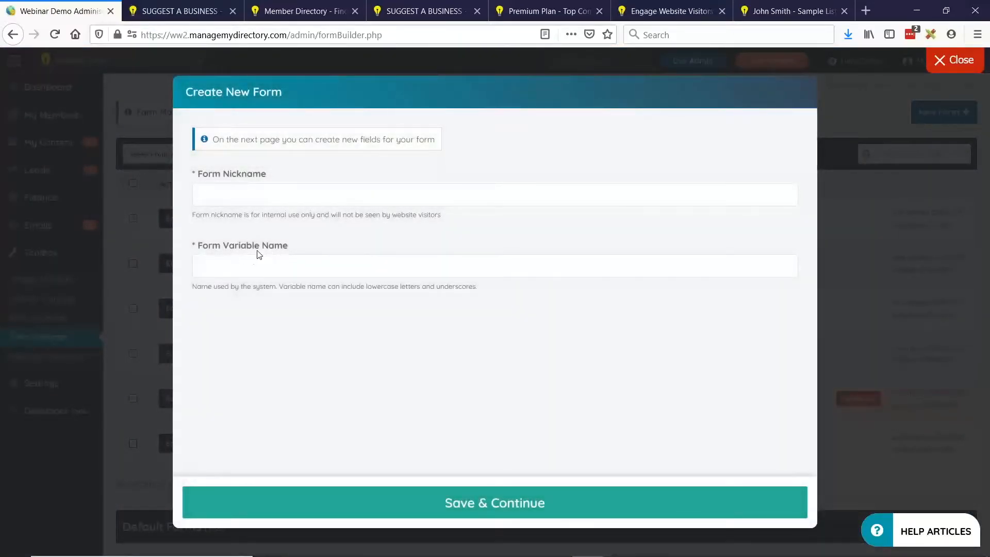
click(939, 62)
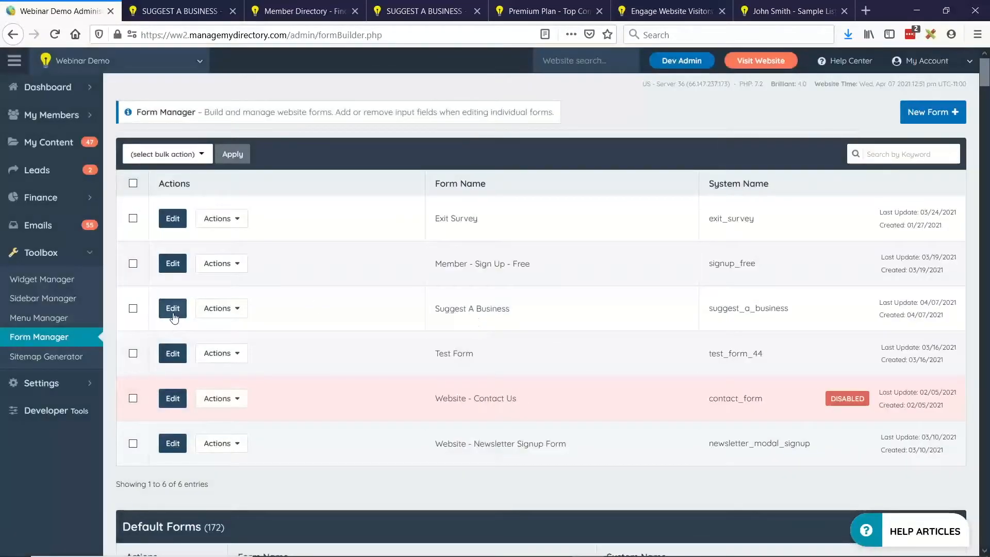
Open the Suggest A Business form for editing and review its fields down to Business Website.
click(173, 308)
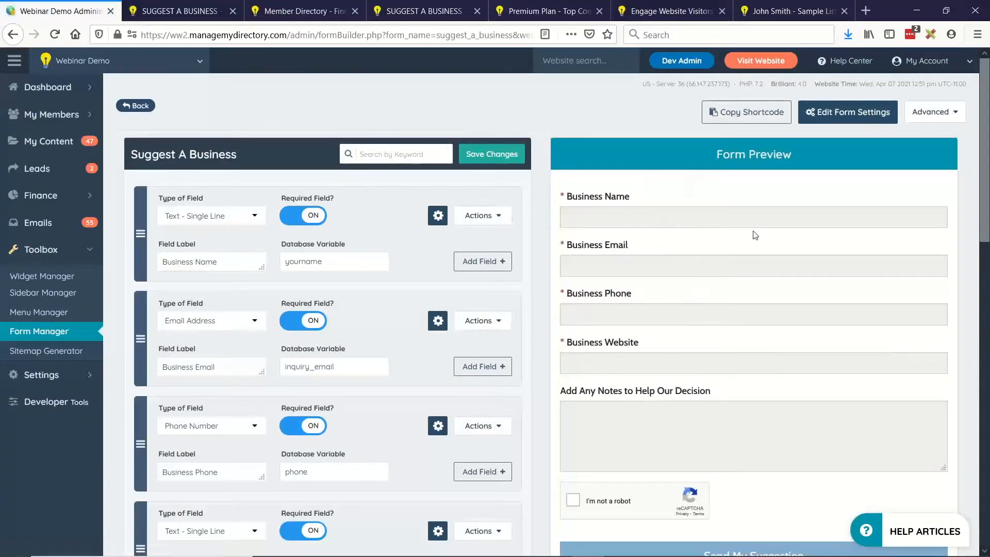
scroll(199, 343, down, 2)
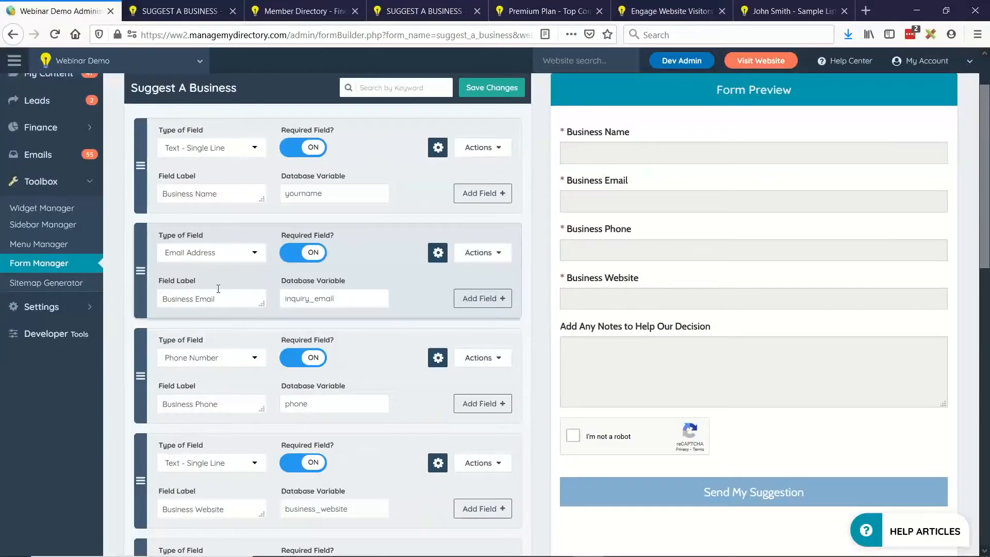
scroll(206, 361, down, 2)
scroll(224, 390, down, 1)
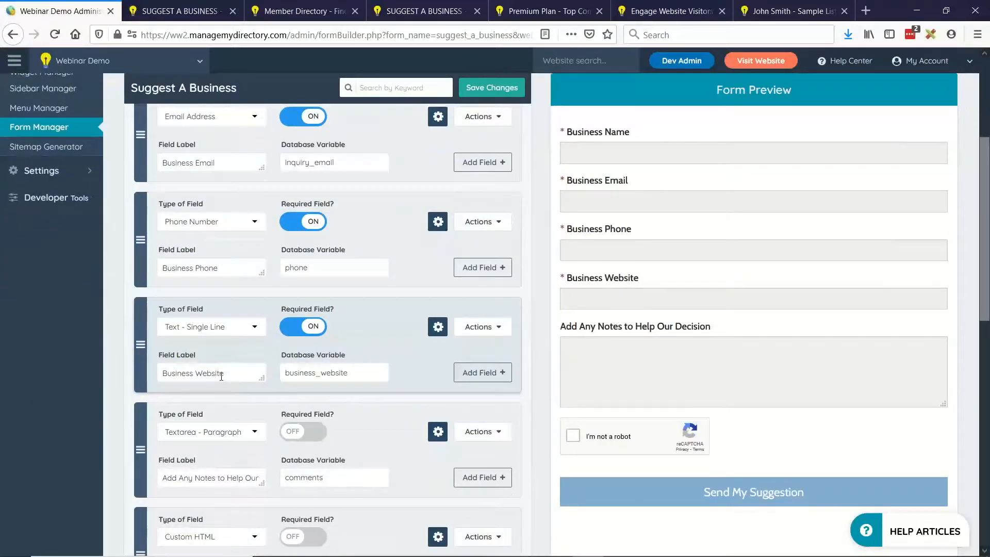
Add a new form field below Business Website and label it Business Location.
click(489, 372)
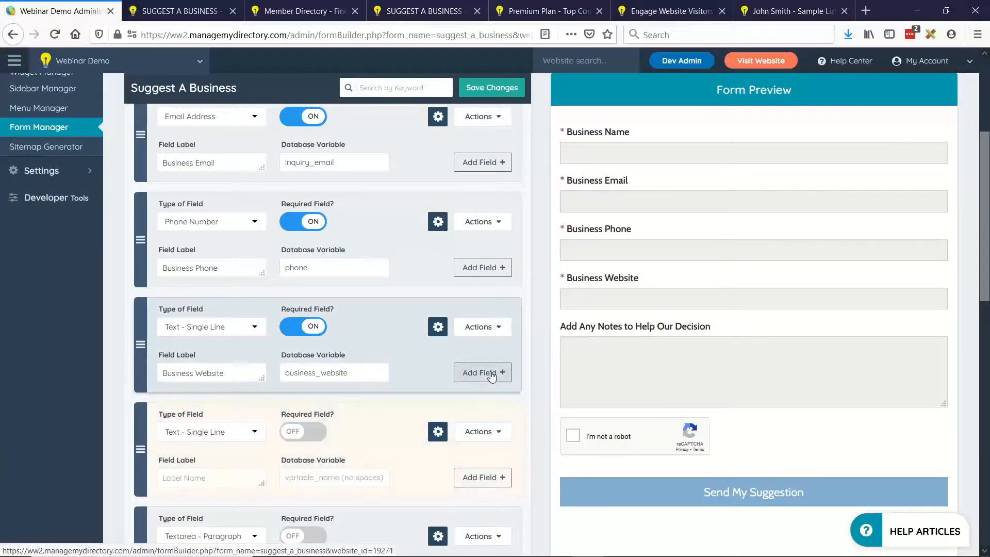
click(197, 479)
text(B)
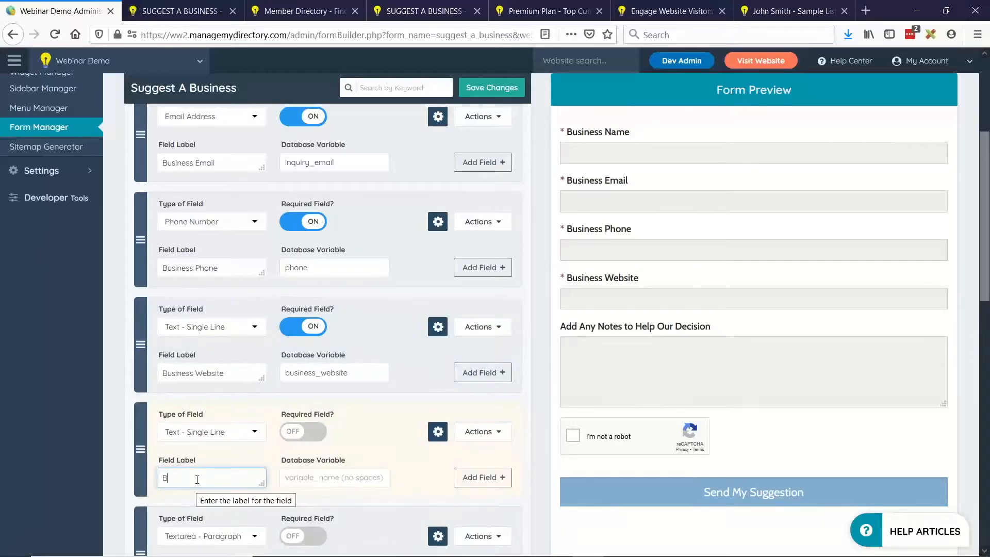
text(usiness Location)
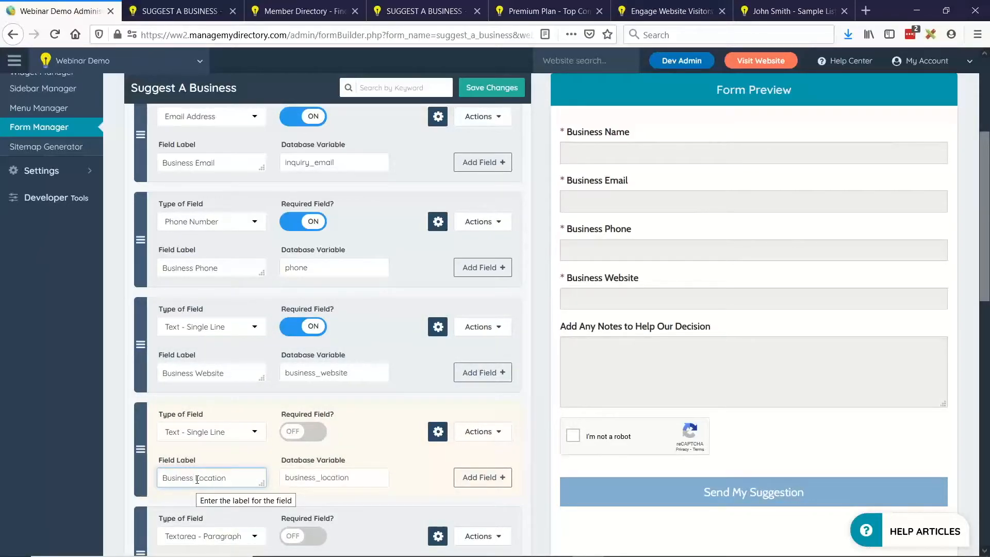
Change the Business Location field's type to Textarea - Paragraph.
scroll(197, 479, down, 2)
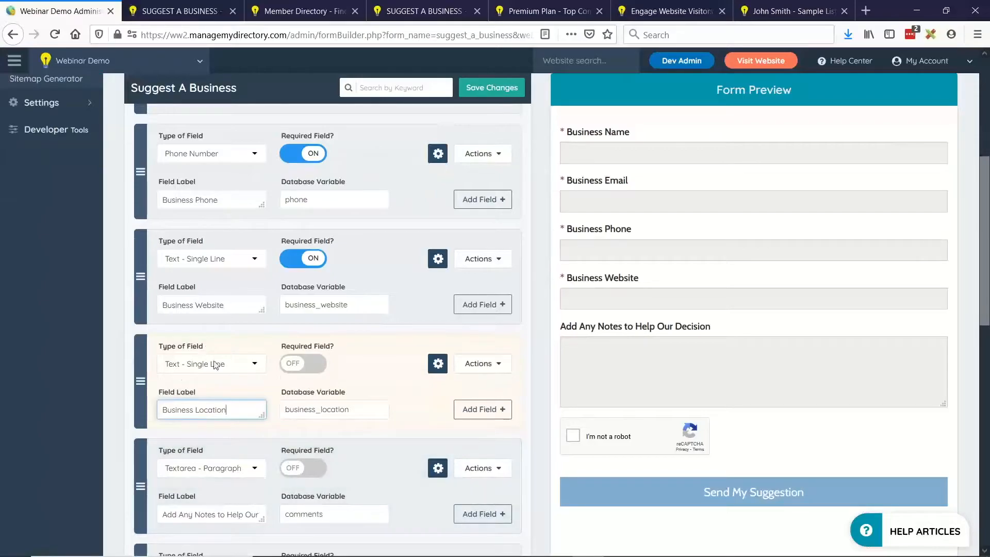
click(229, 366)
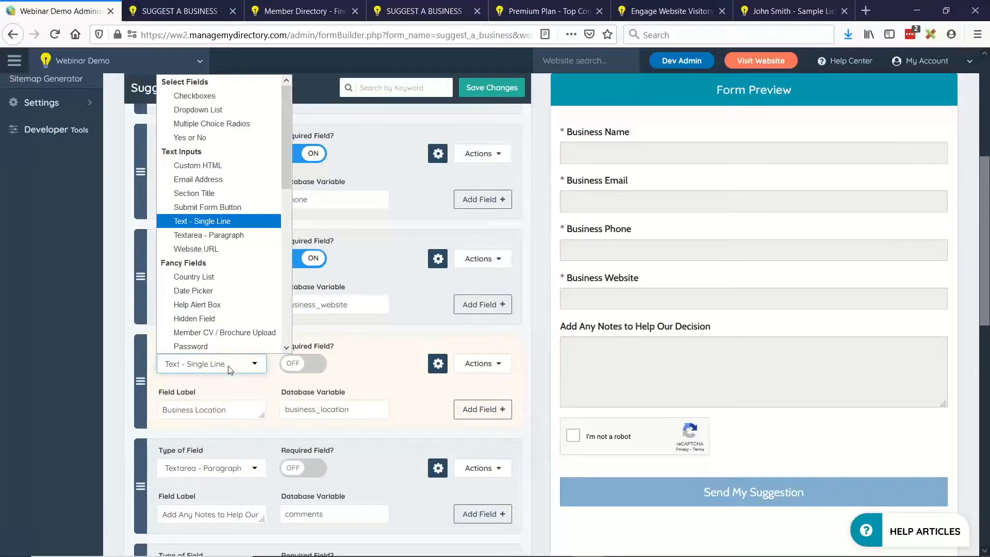
click(218, 236)
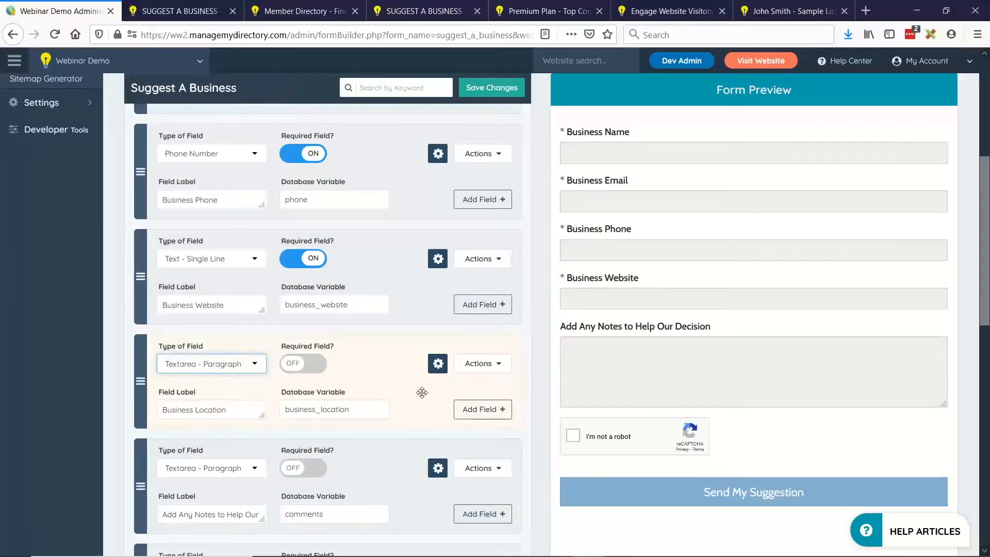
Save the form changes and check the Business Location field in the form preview.
click(508, 92)
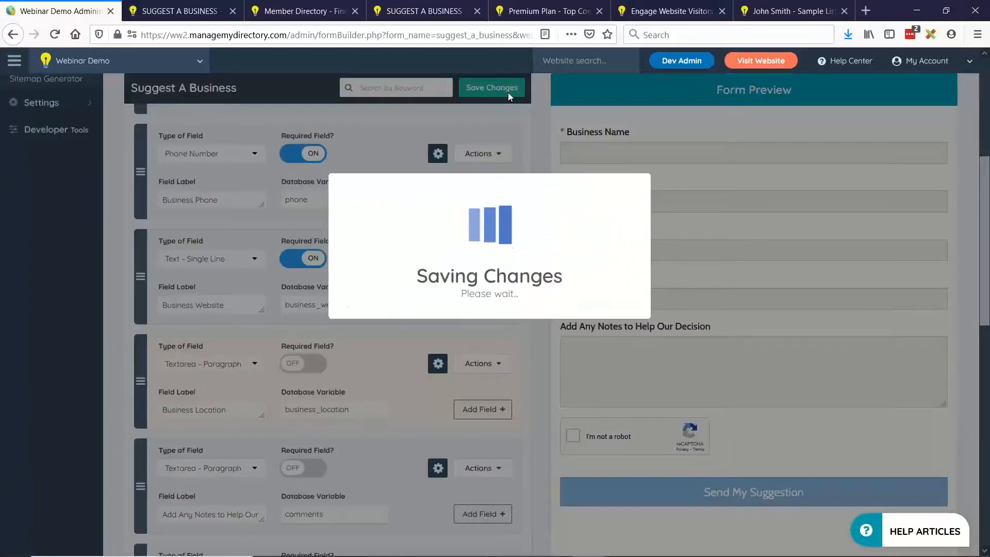
click(498, 325)
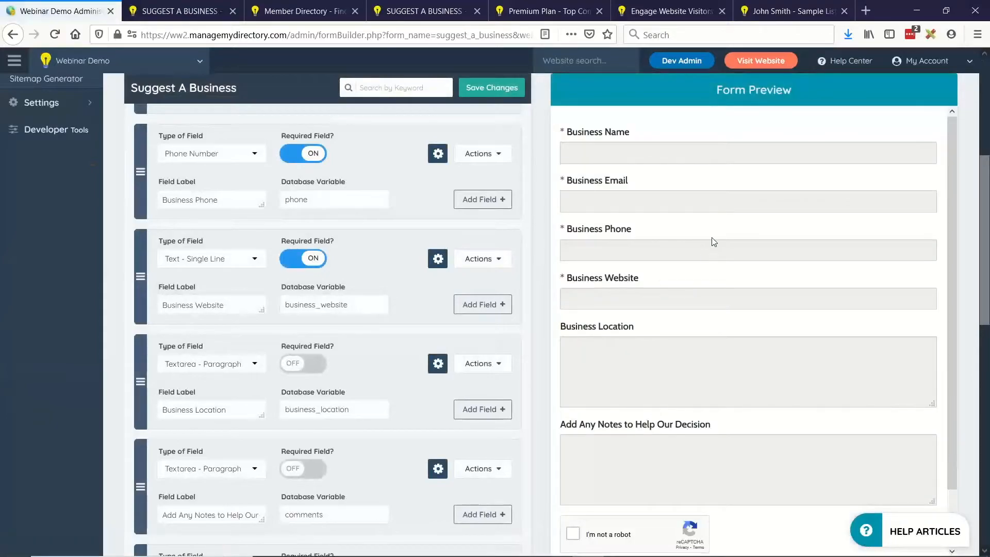
scroll(712, 241, down, 1)
drag(562, 264, 633, 264)
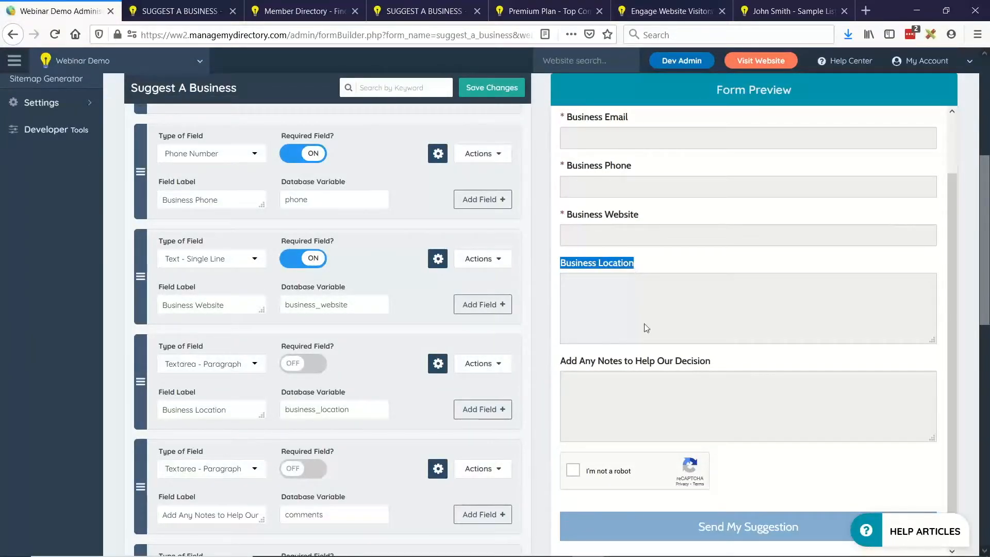
Copy the Suggest A Business form's shortcode and paste it into the browser's search box to inspect [form=suggest_a_business].
scroll(626, 310, up, 3)
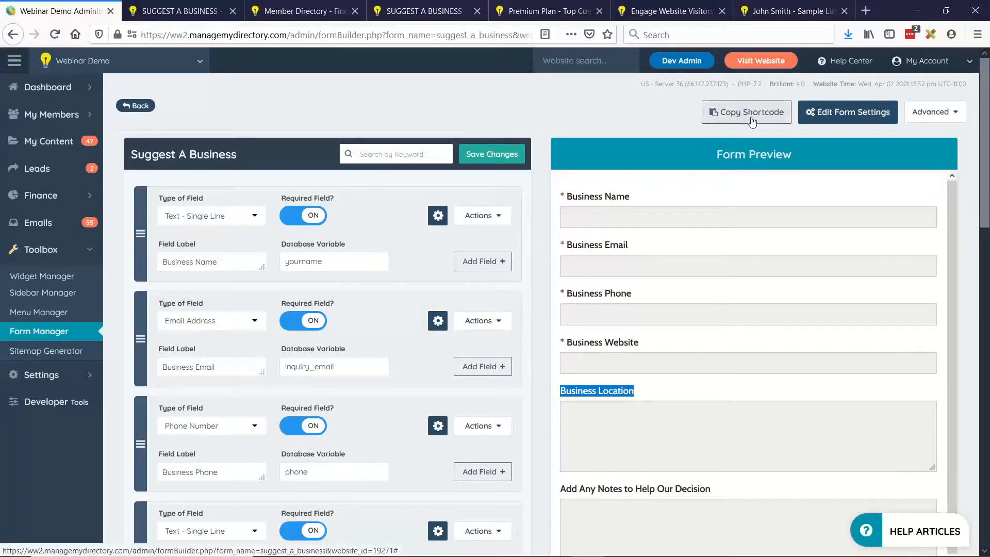
click(753, 119)
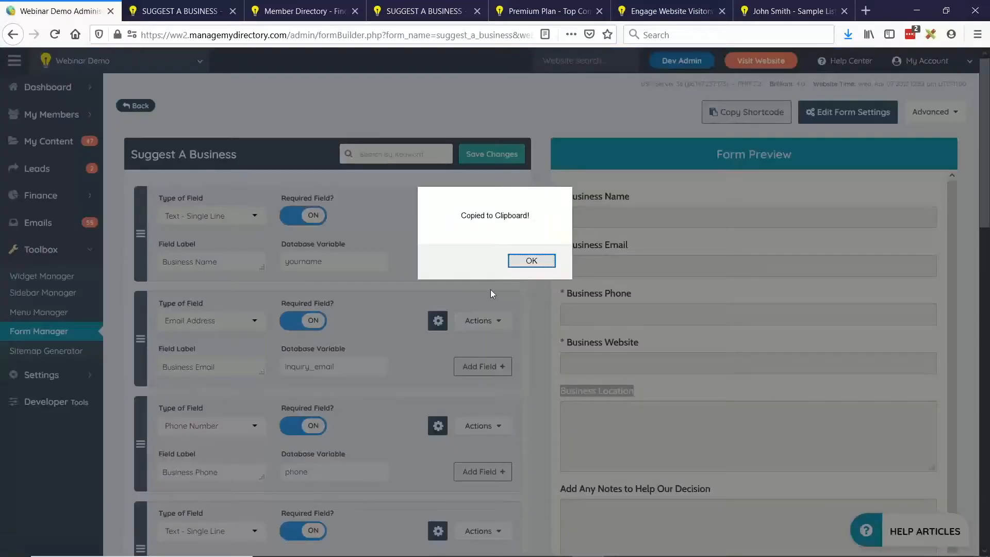
click(532, 260)
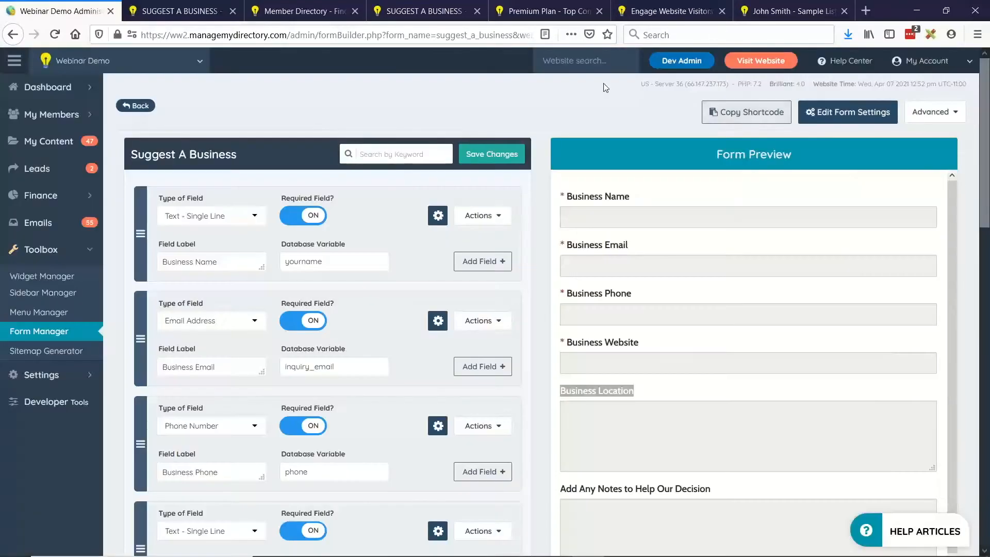
key(ctrl+v)
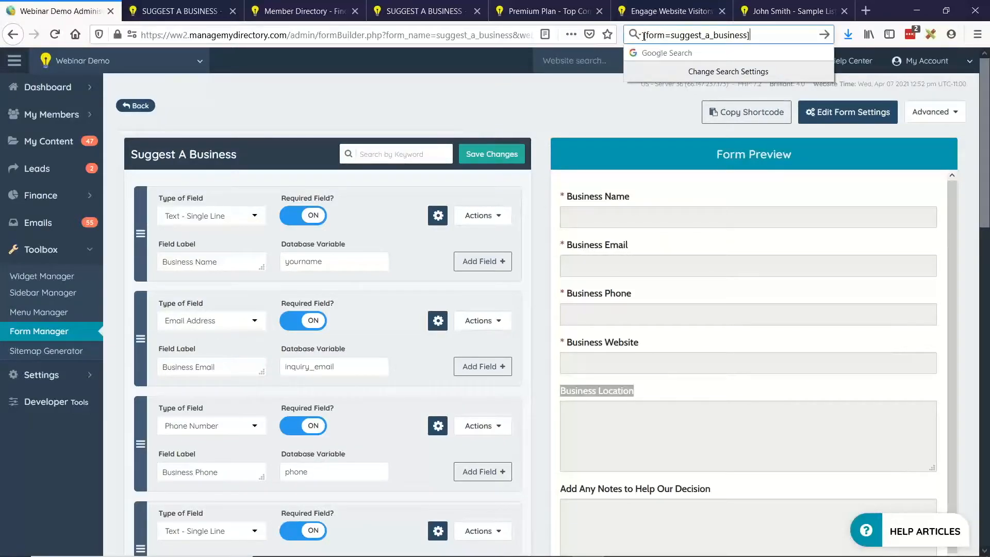
drag(671, 36, 639, 30)
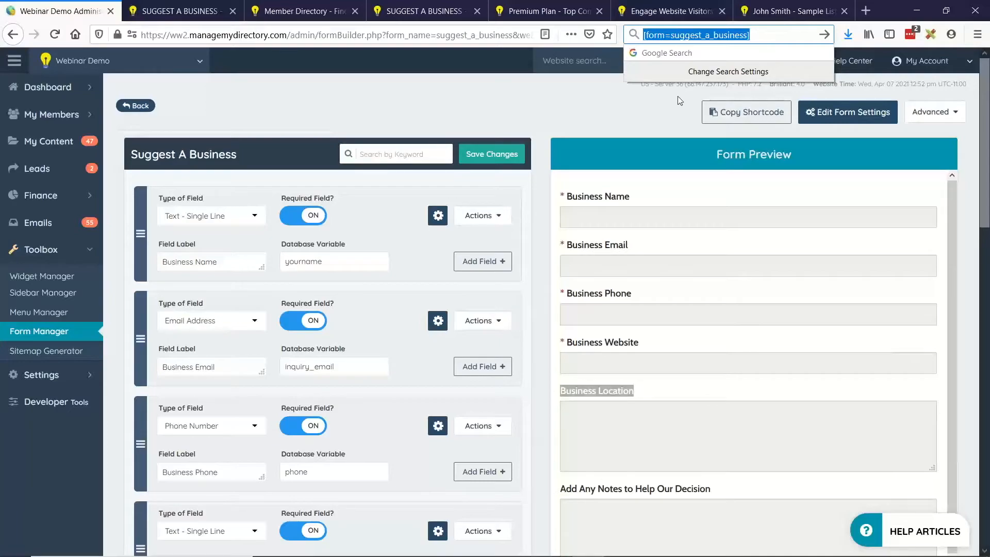
Examine the thank-you message on the submitted Suggest a Business page and return to the form editor.
click(657, 125)
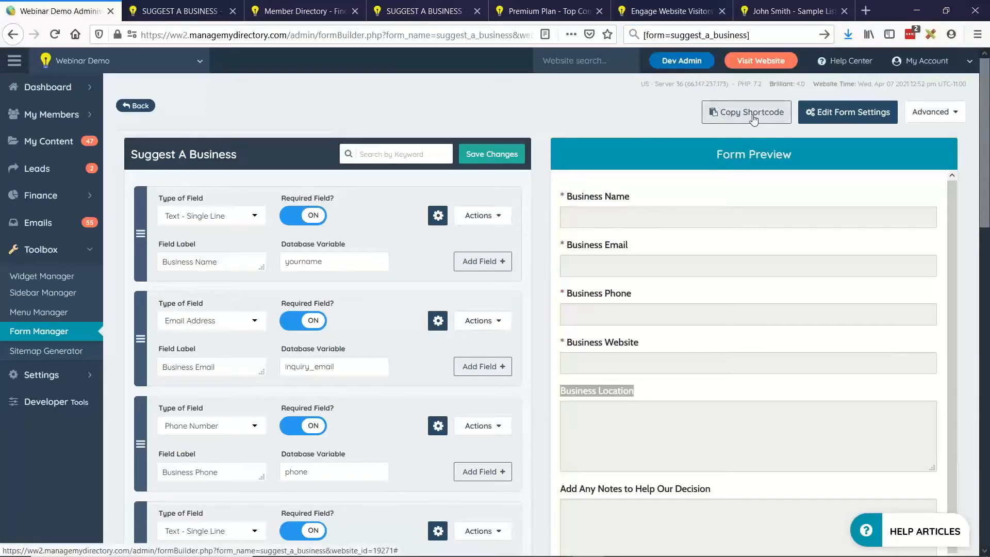
click(198, 6)
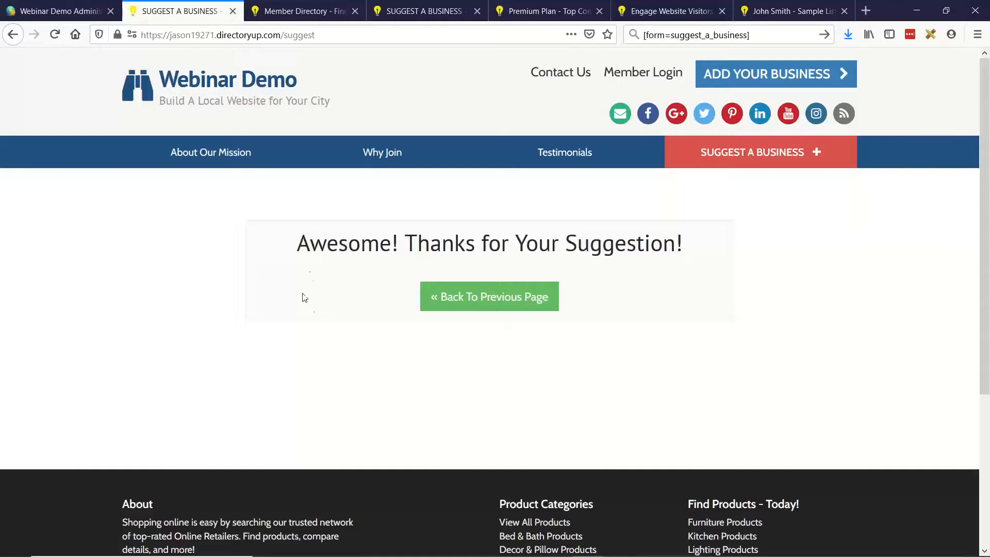
drag(302, 247, 665, 242)
click(665, 241)
click(77, 13)
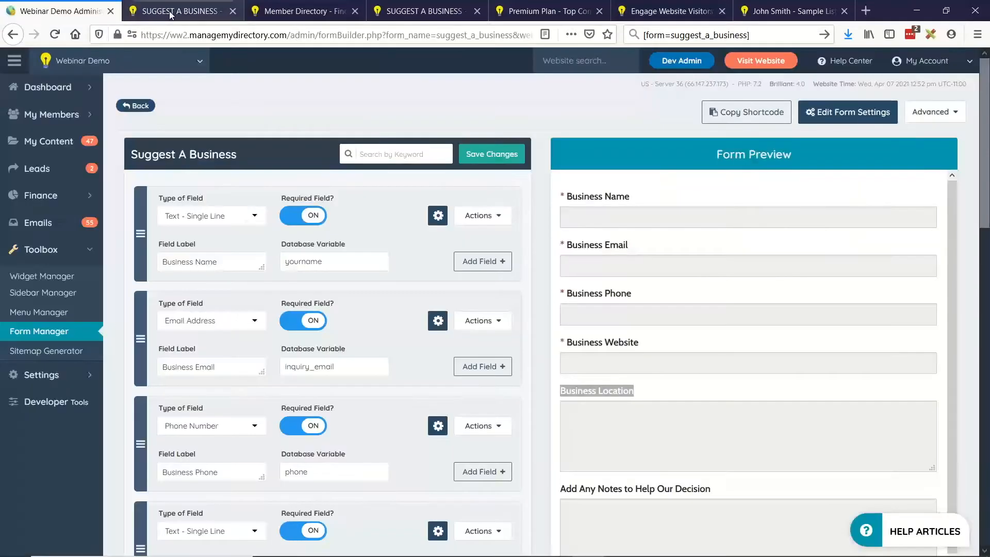
In the form settings, try Redirect to Another Page as the after-submission action and switch it back to Display Success Pop-Up Message.
click(864, 115)
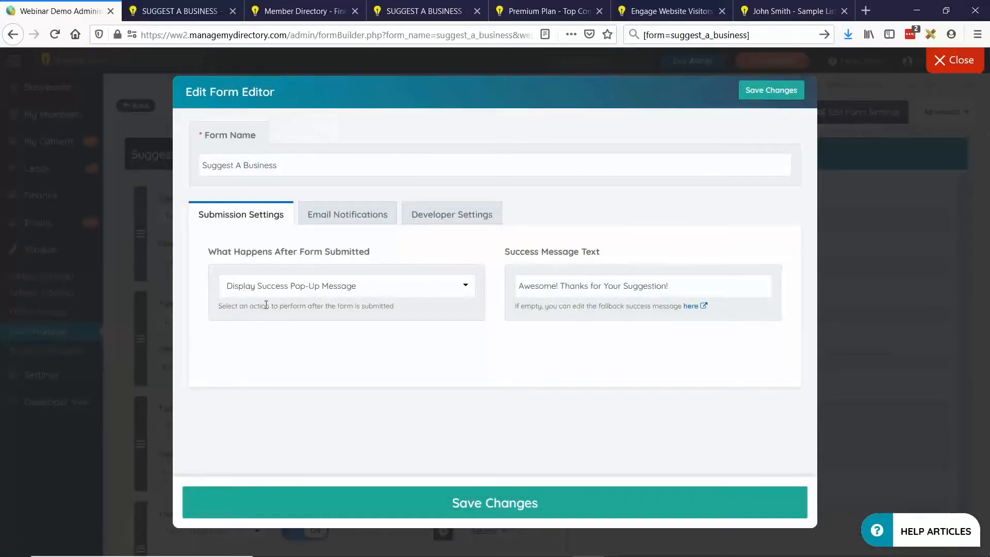
click(302, 293)
click(262, 340)
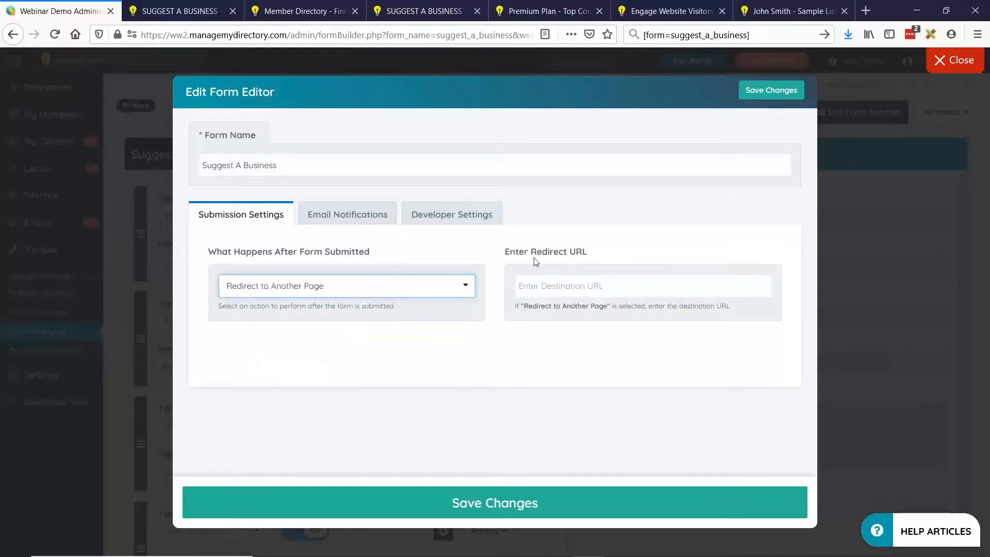
drag(511, 253, 587, 253)
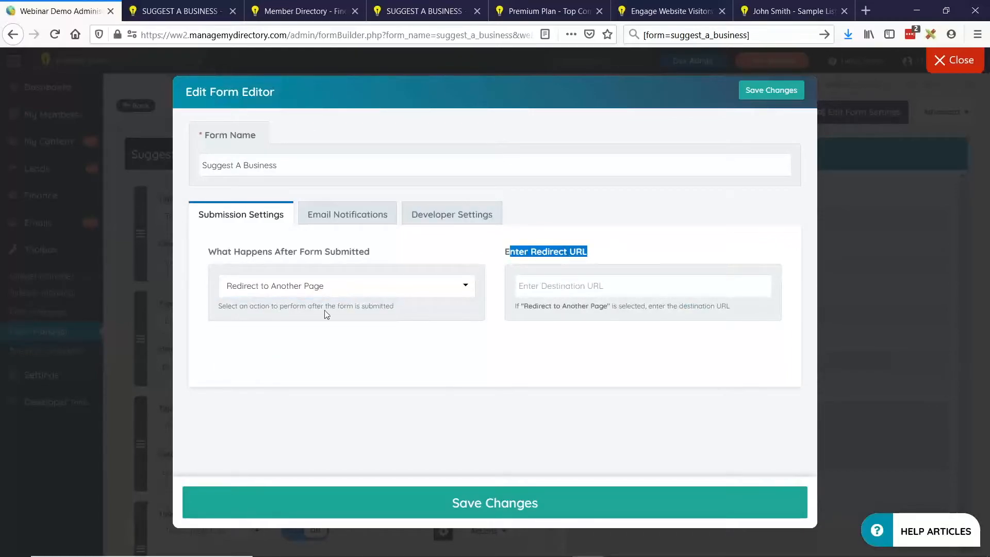
click(325, 286)
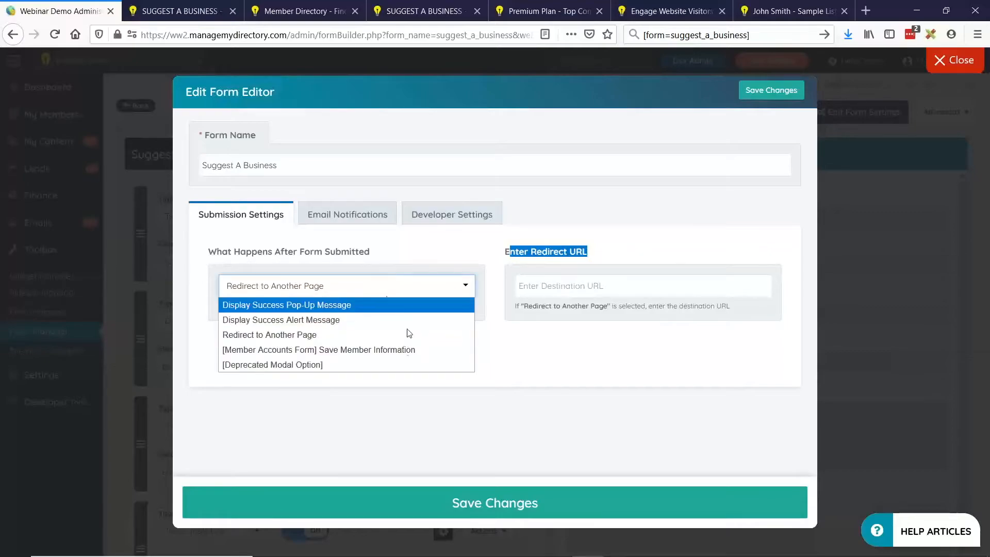
click(301, 306)
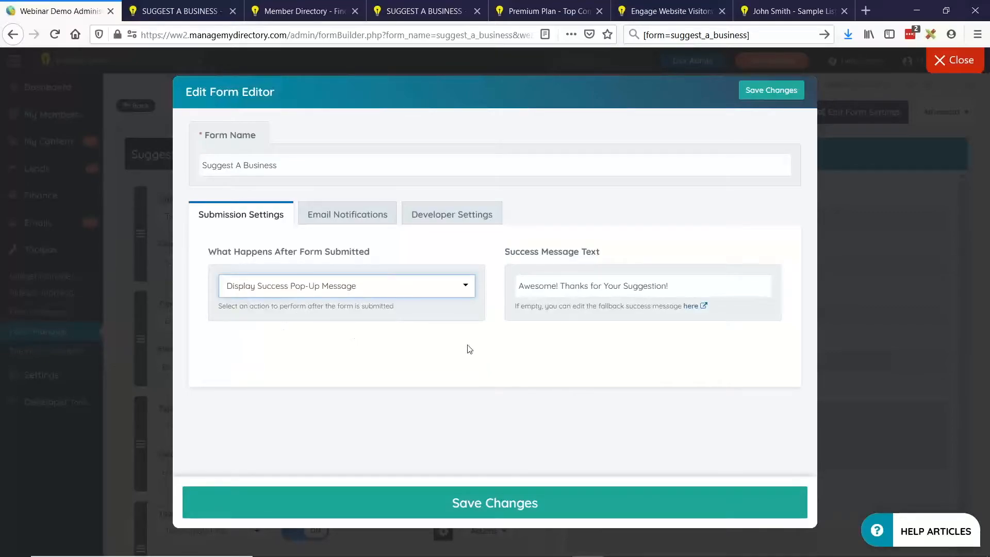
Examine the form's Success Message Text and close the form settings without saving.
drag(521, 288, 556, 286)
click(532, 286)
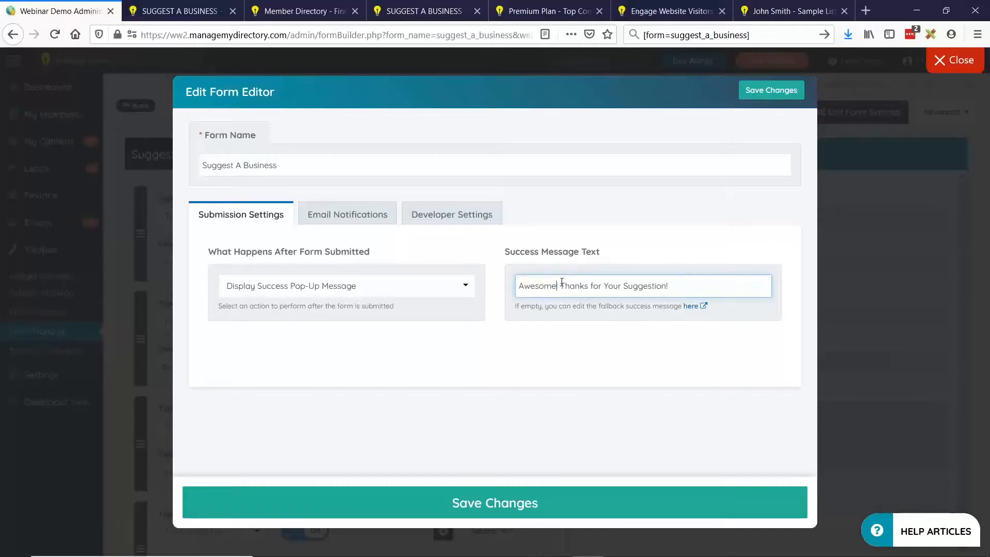
drag(686, 285, 562, 288)
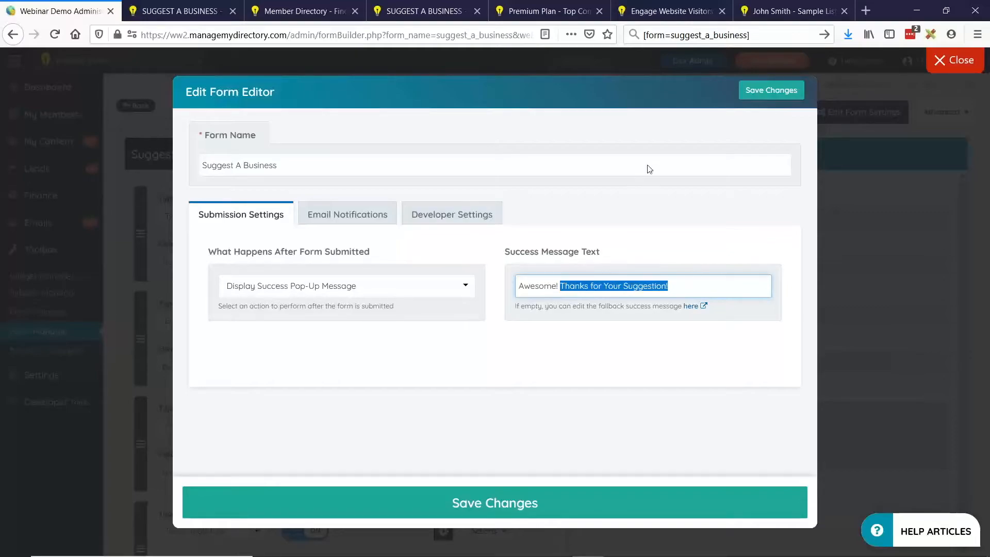
click(541, 330)
drag(505, 253, 612, 256)
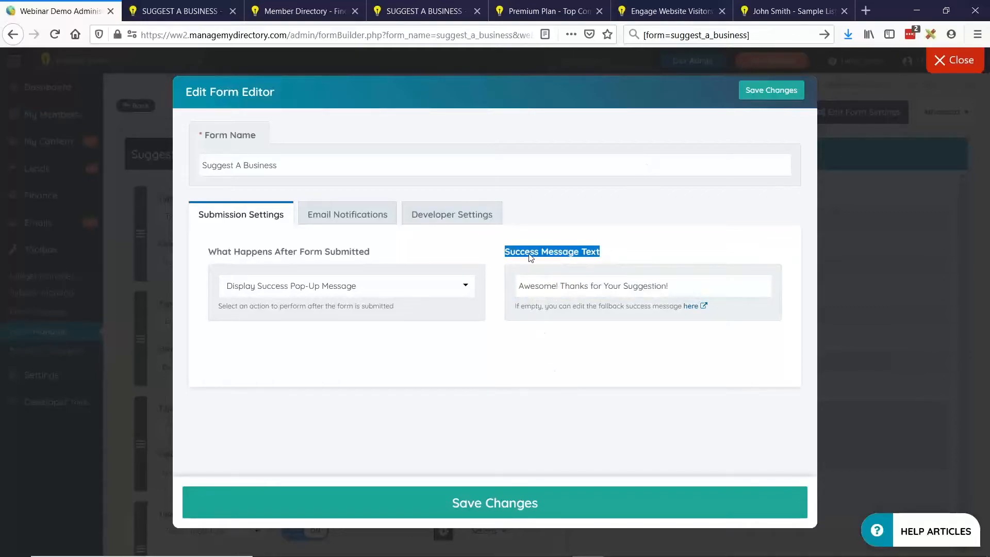
click(560, 285)
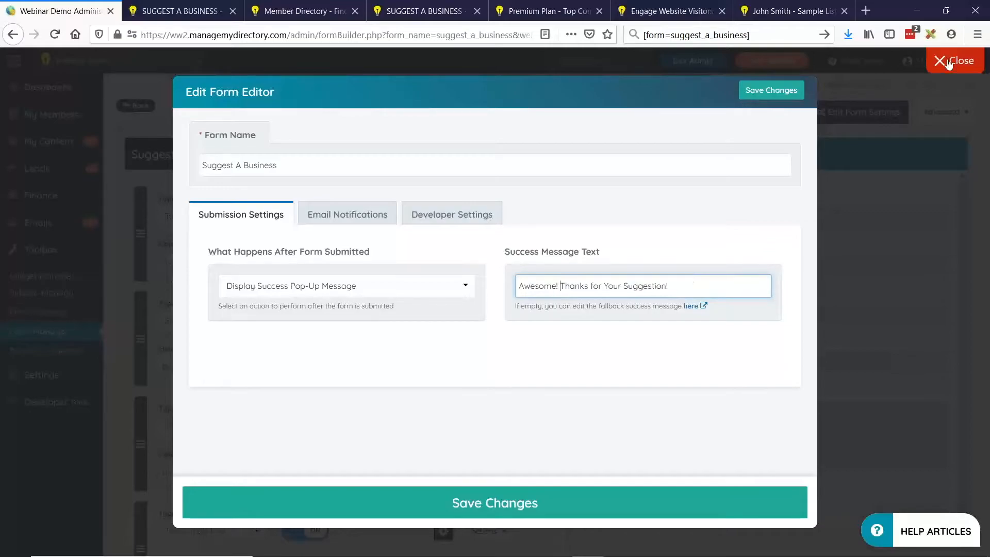
click(948, 64)
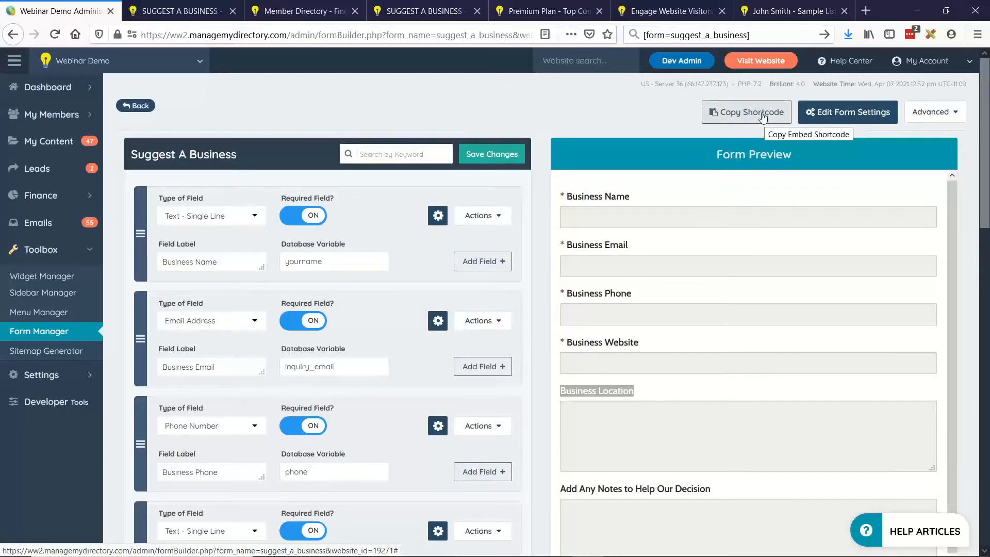
Open the Forms Inbox and check the source URL of the newest suggest_a_business inquiry.
click(89, 222)
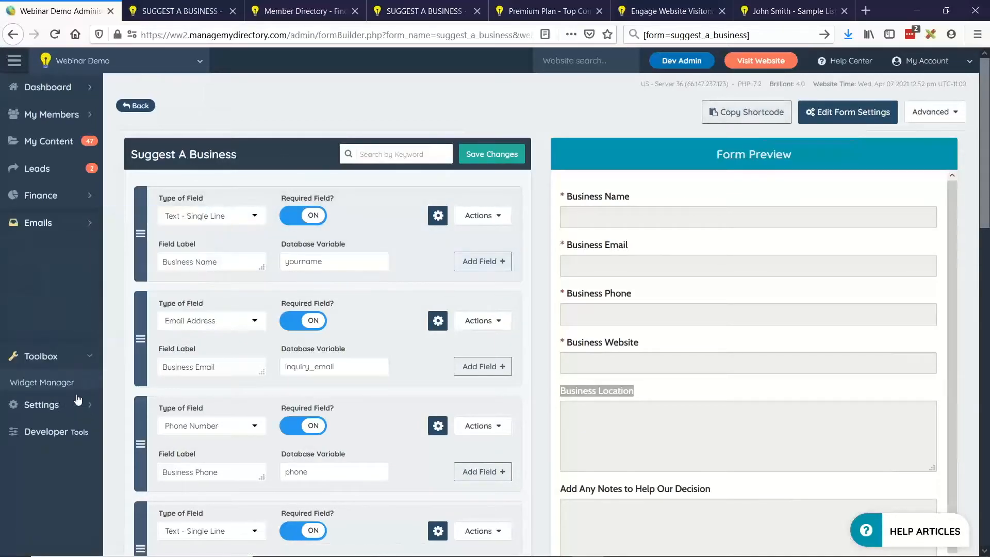
click(32, 251)
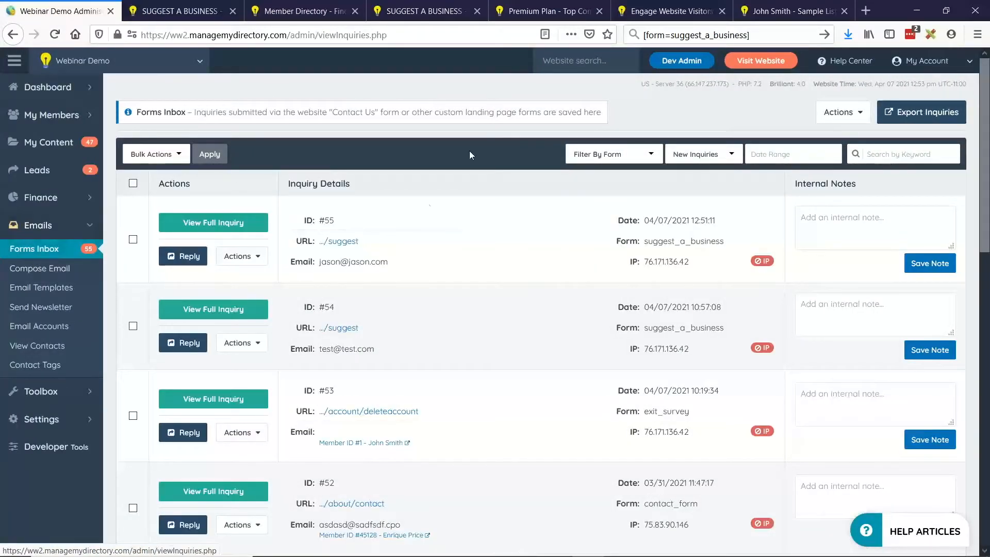
drag(360, 241, 324, 242)
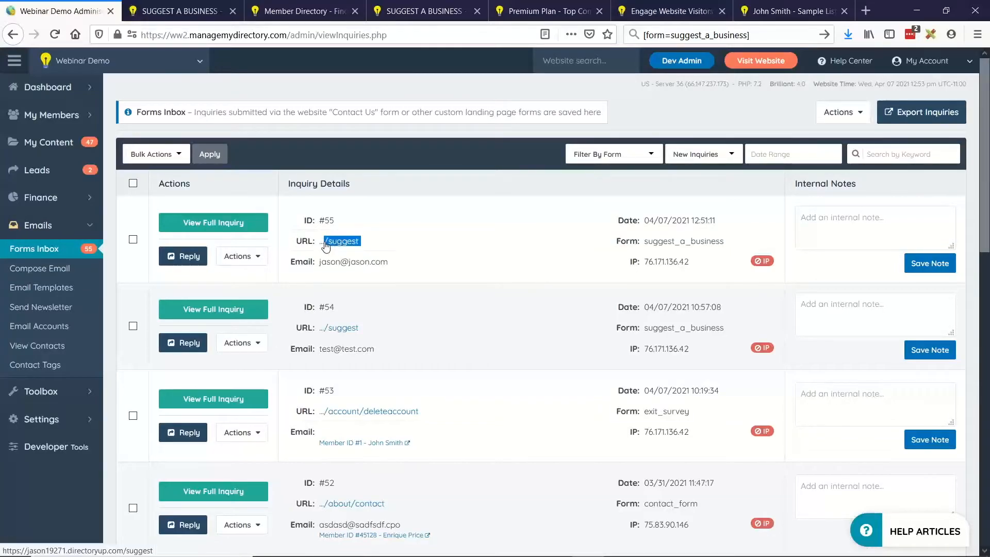
View the newest inquiry in full, read its submitted business details and notes, and close it.
click(225, 232)
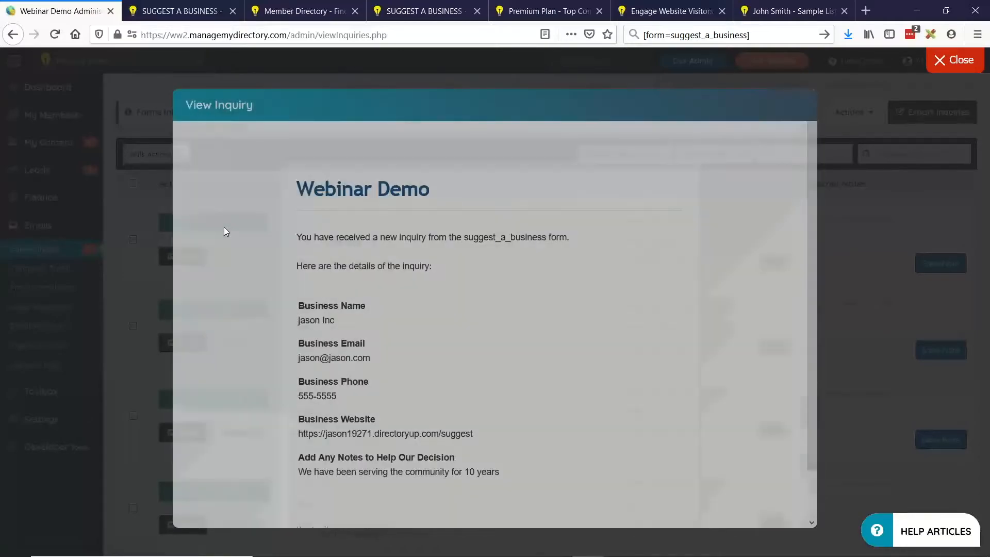
scroll(456, 289, down, 2)
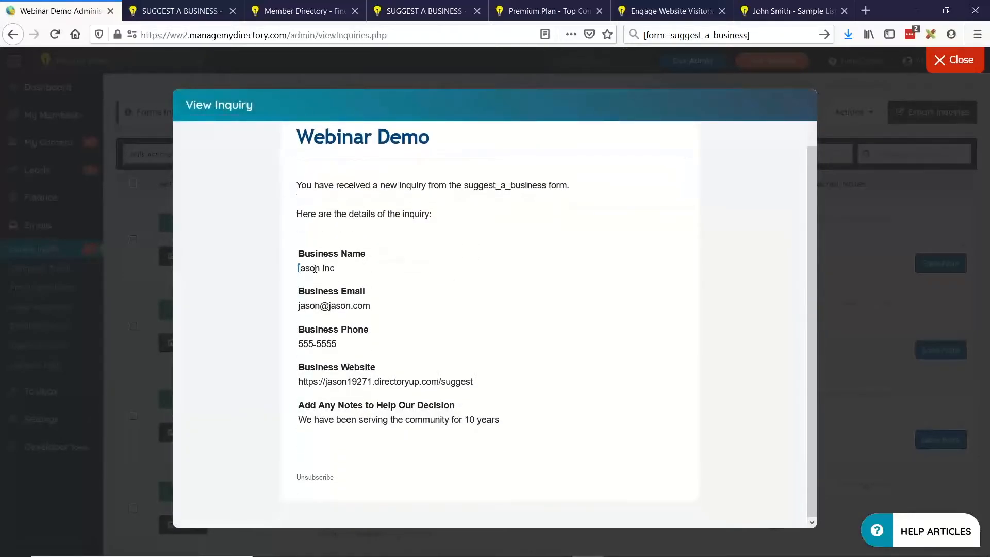
drag(315, 269, 342, 274)
drag(300, 306, 383, 307)
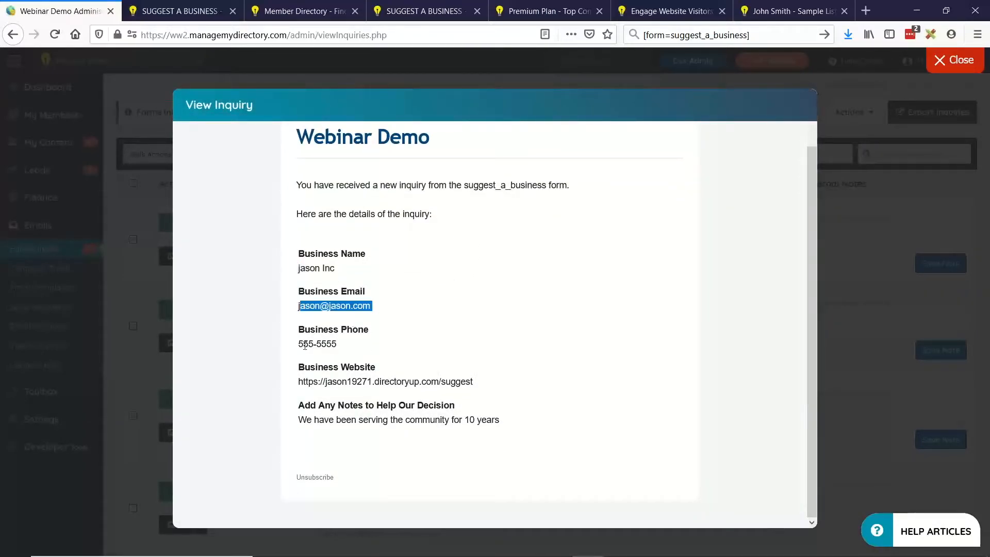
drag(304, 345, 368, 366)
drag(299, 418, 497, 423)
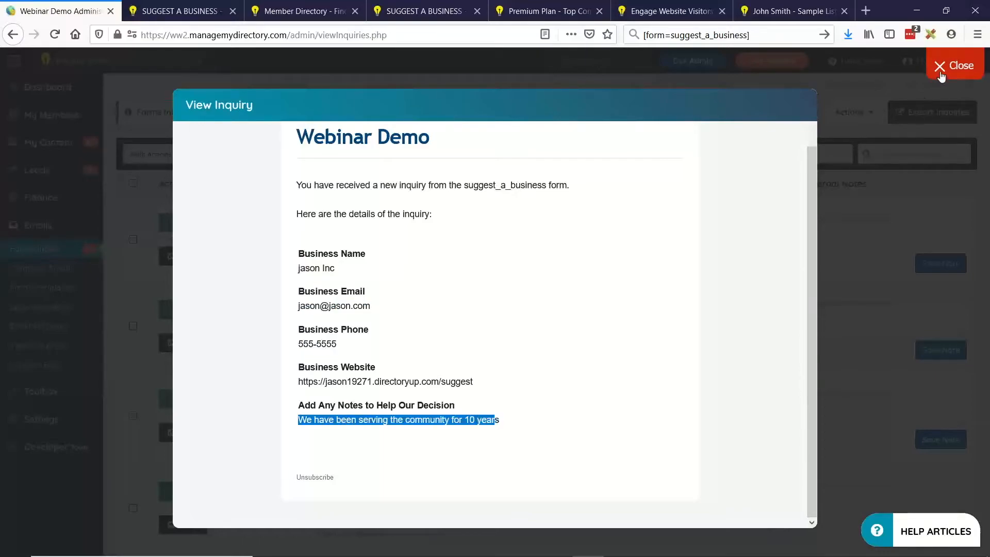
click(954, 60)
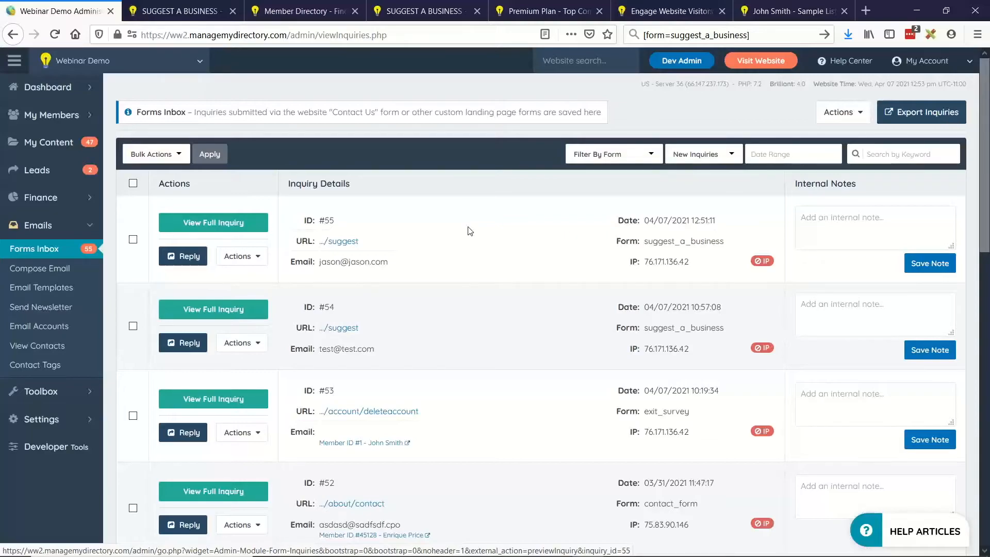
Glance at the presentation slide and open the directory site's home page to view the Suggest a Business menu button.
key(alt+Tab)
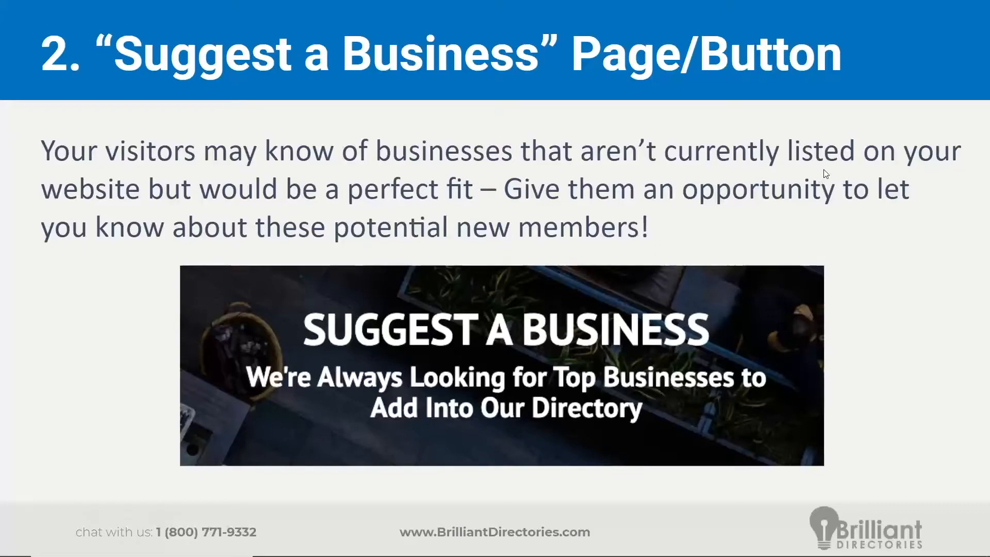
key(alt+Tab)
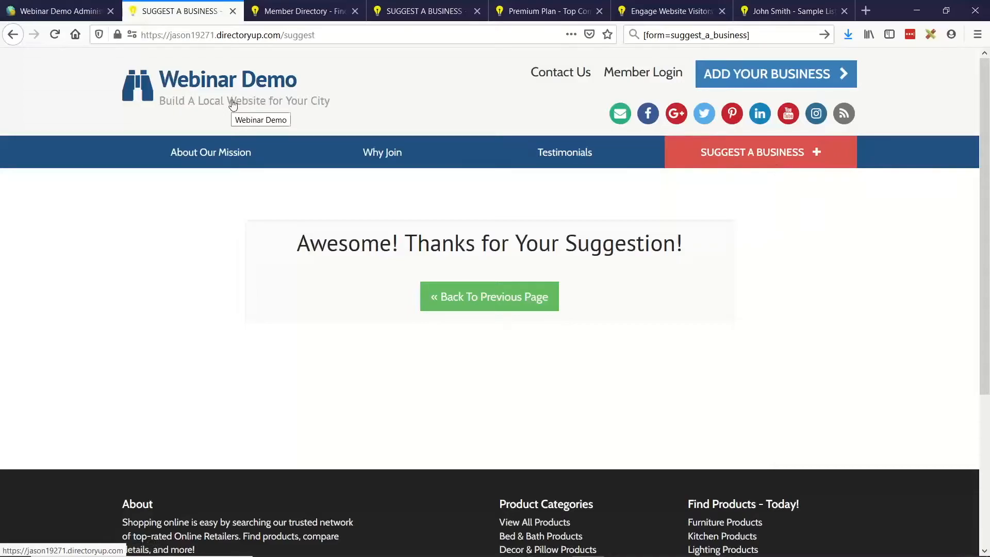
click(233, 105)
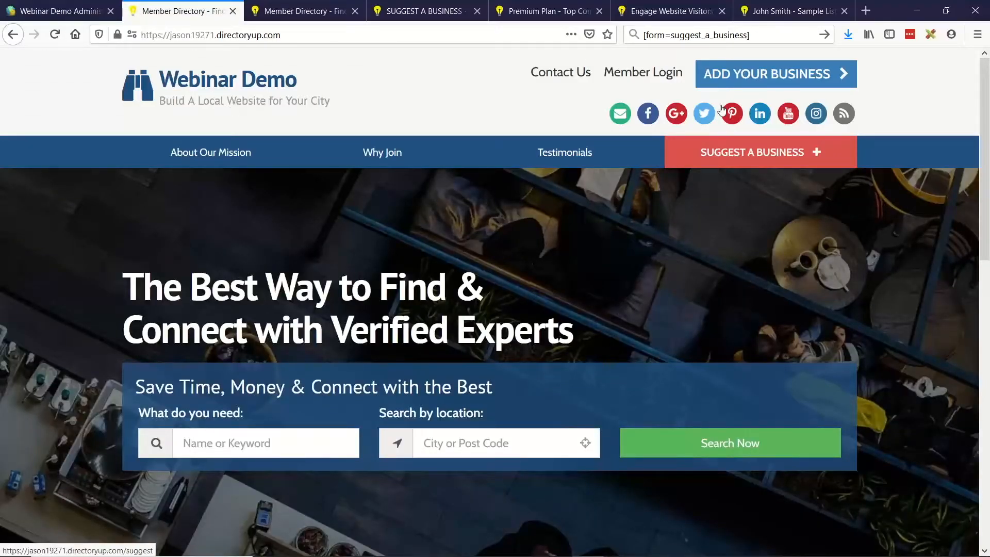
Return to the site admin and open the Header Main Menu for editing in the Menu Manager.
click(37, 15)
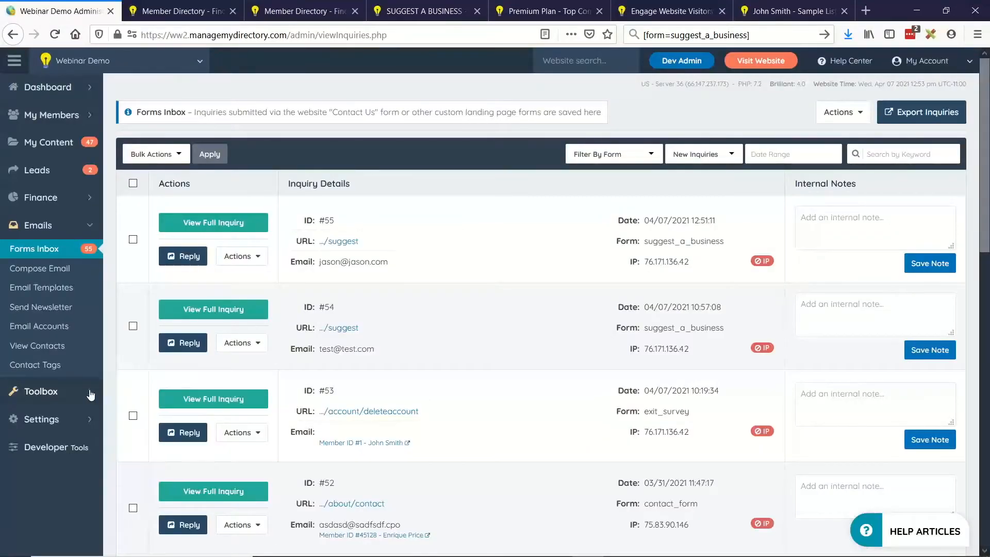
click(41, 391)
click(34, 320)
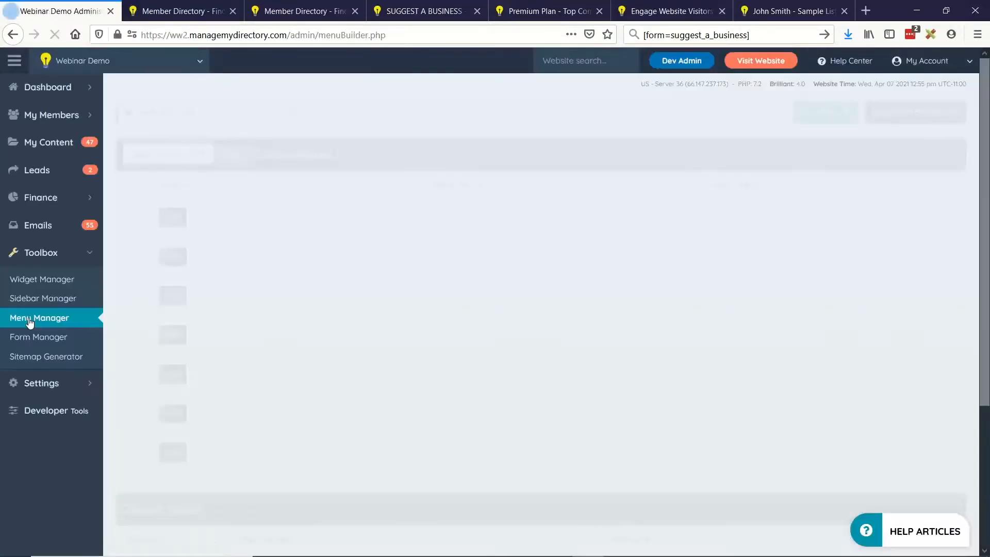
drag(445, 217, 501, 217)
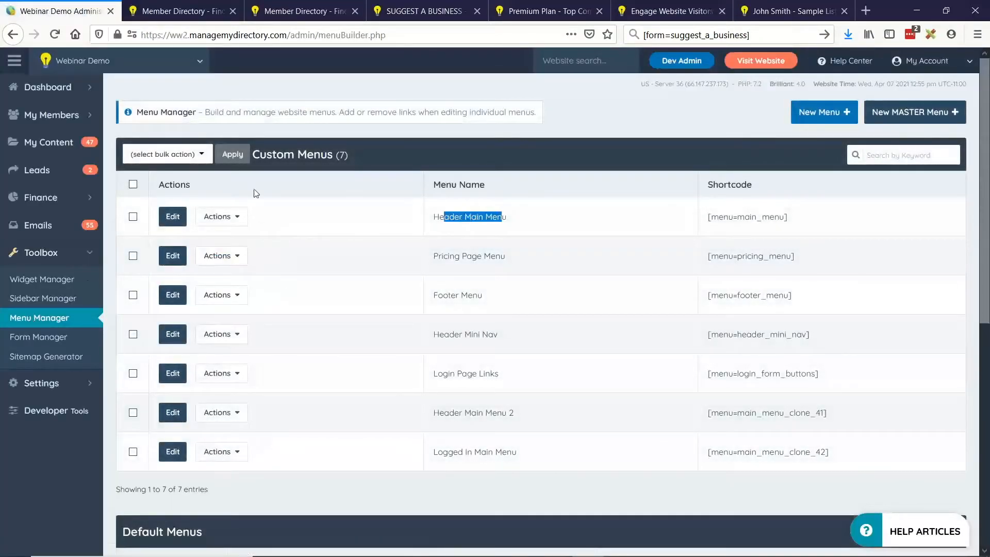
click(172, 218)
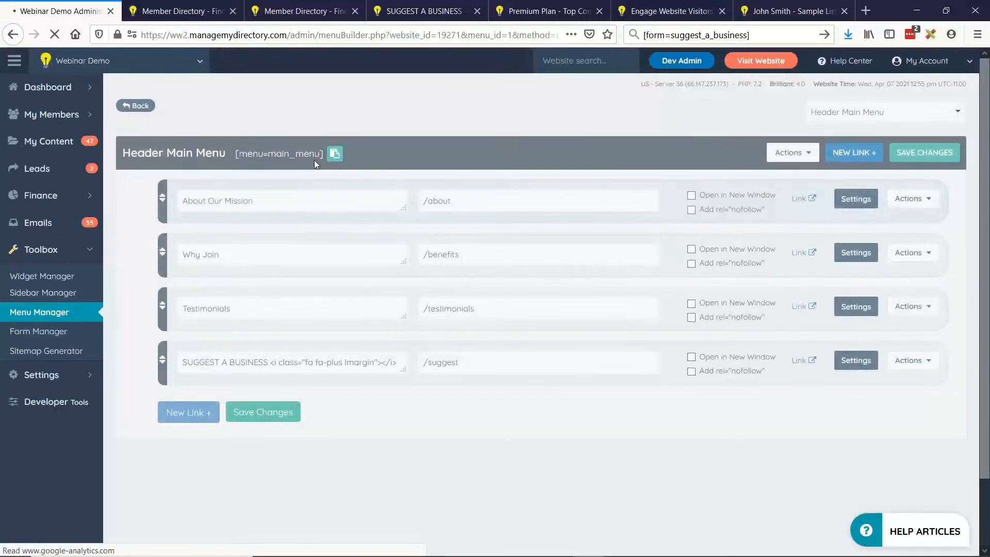
Examine the Suggest a Business menu link's label, its fa-plus icon code and its /suggest URL.
scroll(315, 162, down, 1)
click(221, 300)
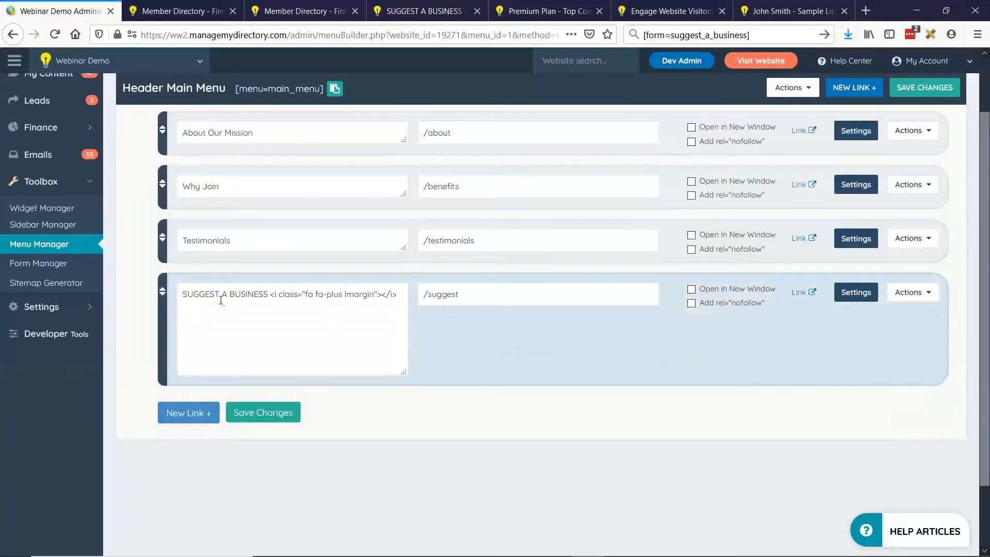
drag(181, 295, 267, 295)
click(304, 294)
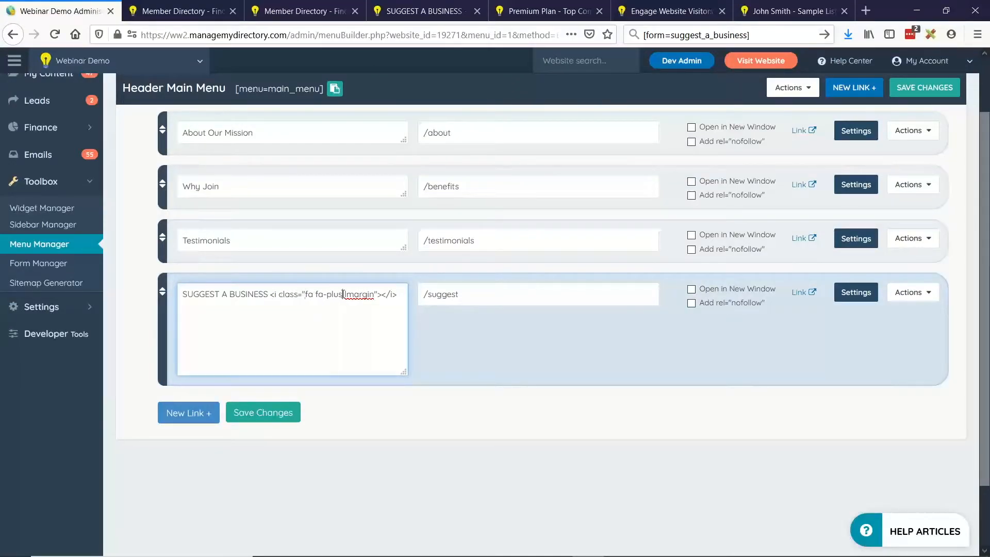
drag(344, 295, 317, 294)
triple_click(302, 294)
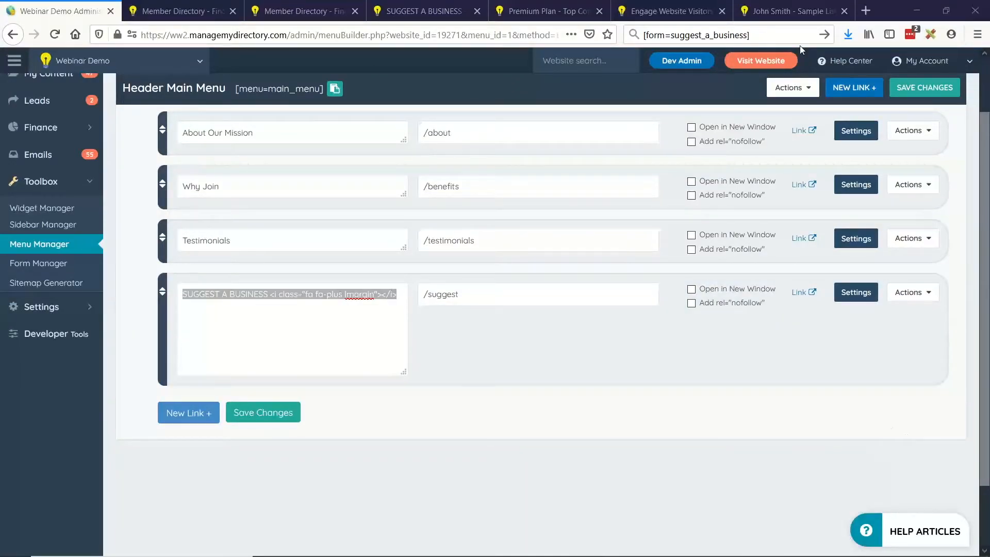
drag(459, 294, 413, 297)
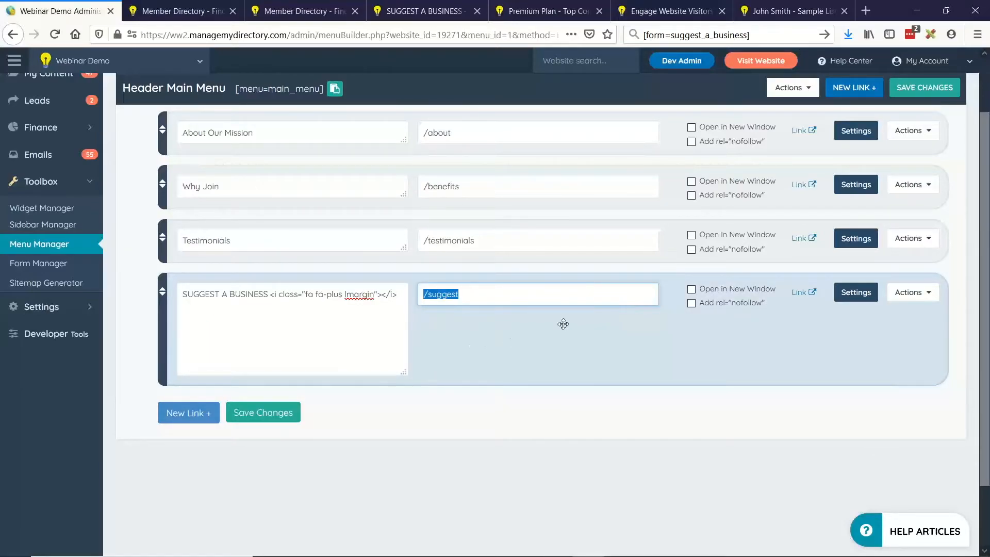
Expand the Suggest a Business link's settings and inspect its Menu Item and Outer <li> CSS classes.
click(863, 298)
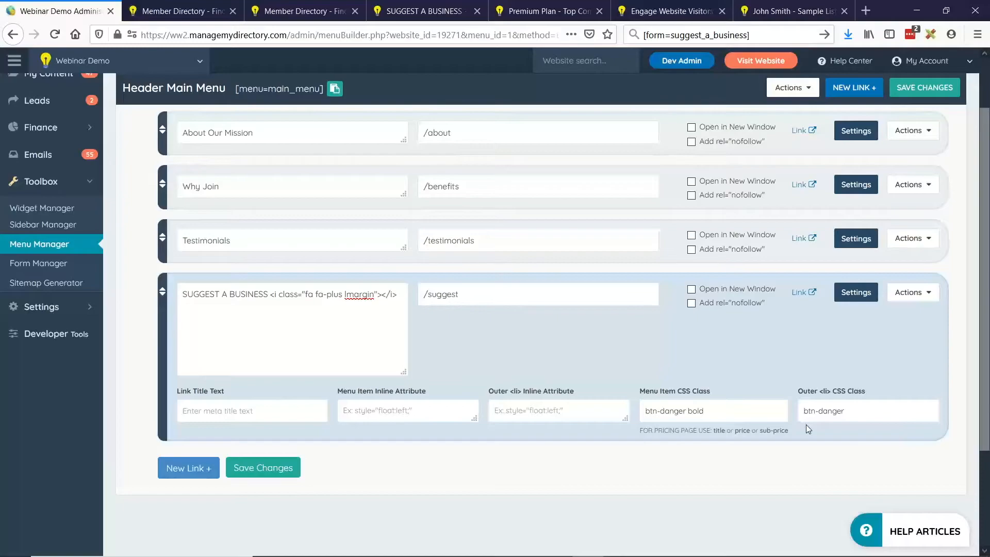
click(817, 411)
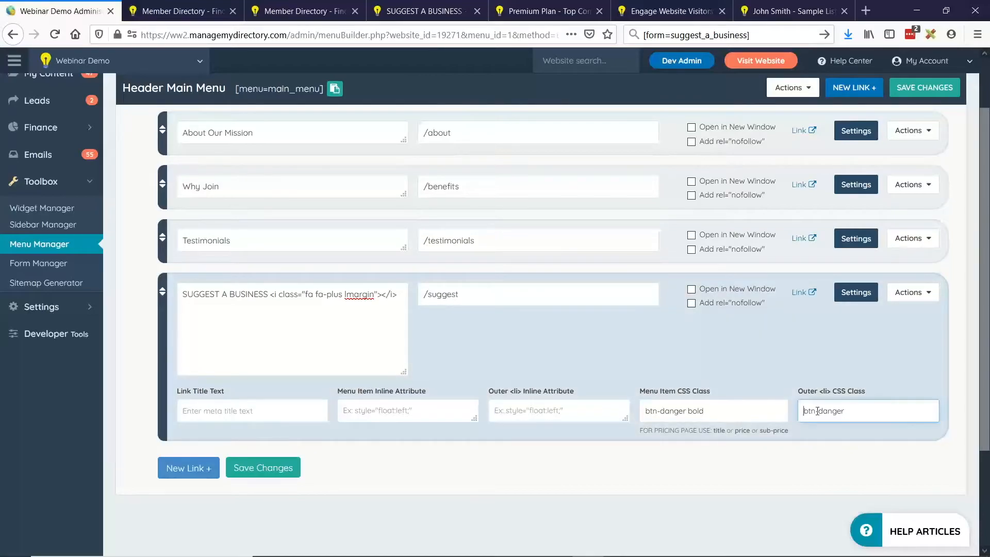
drag(817, 411, 850, 408)
double_click(695, 411)
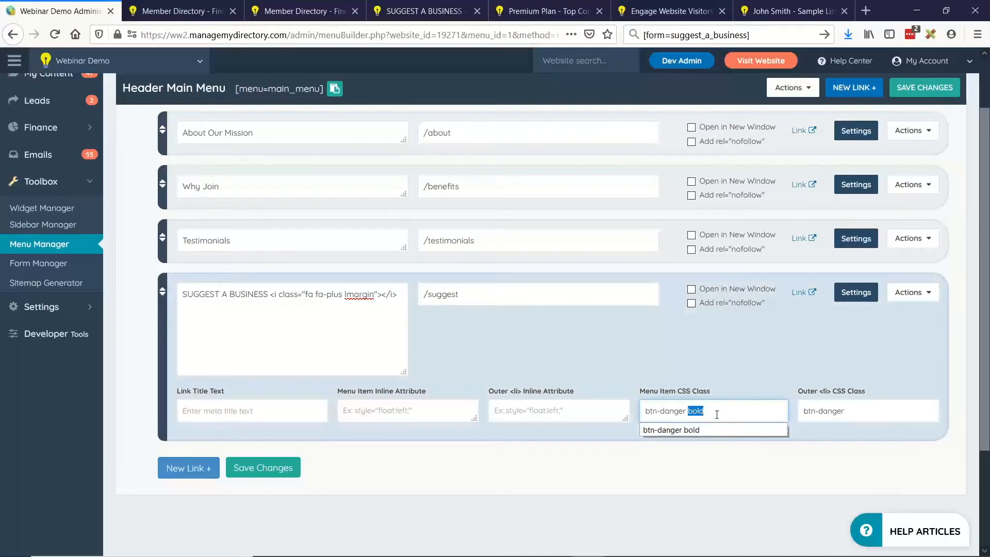
Highlight the Suggest a Business link's full Menu Item CSS Class value, btn-danger bold, for review.
click(792, 555)
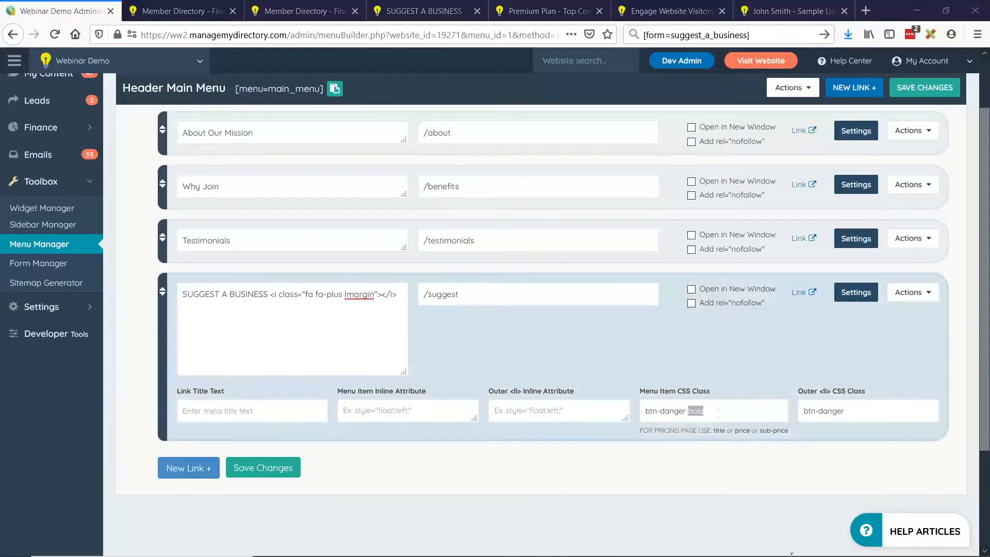
triple_click(718, 411)
click(977, 46)
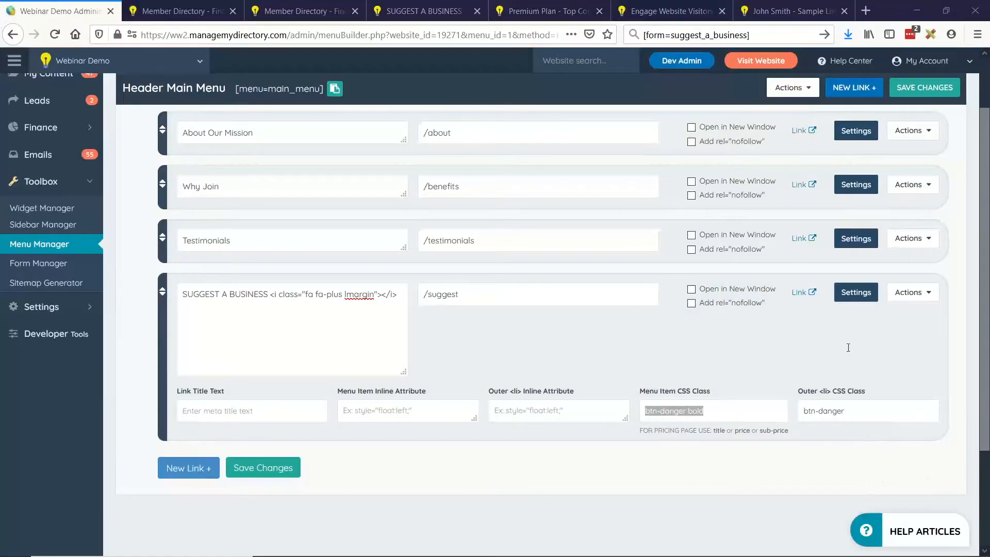
Run an unfiltered member search on the public directory site and open the top contributor's profile to view its sidebar.
click(196, 6)
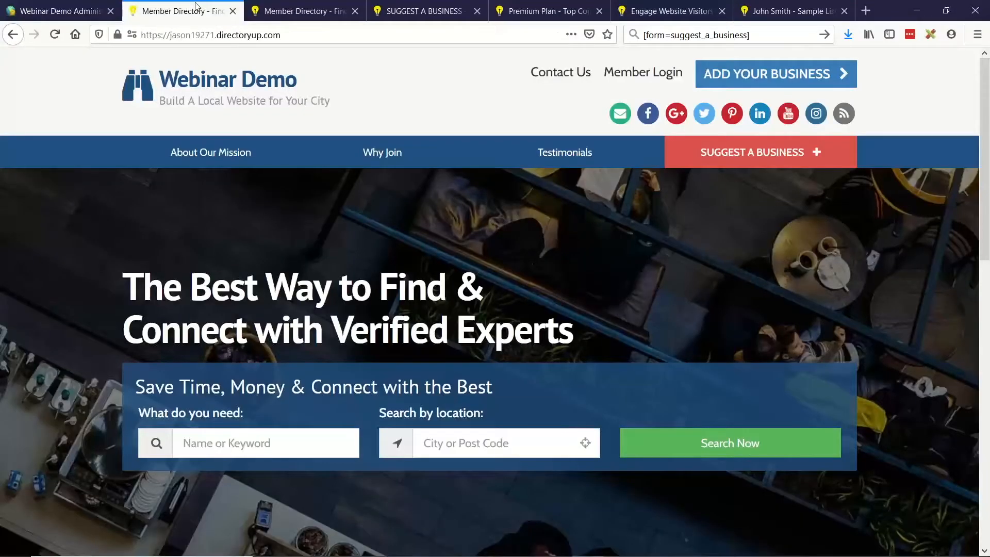
click(737, 442)
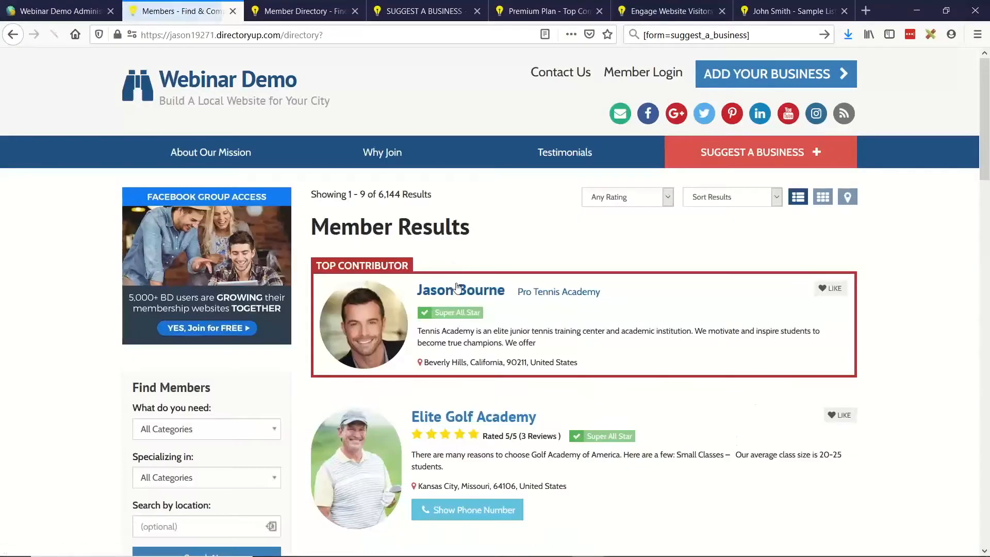
click(567, 308)
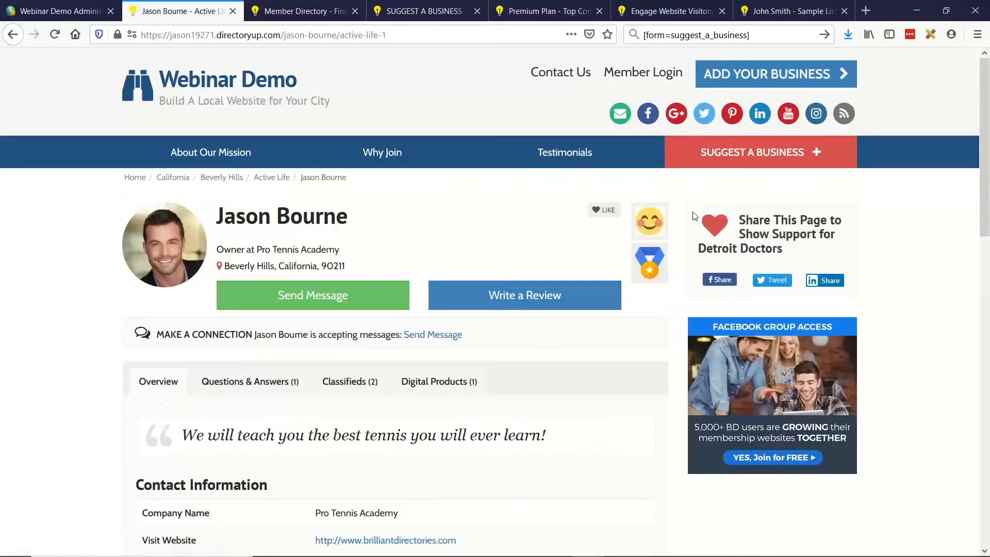
Return to the site admin and create a new widget named "Suggest A Listing" in the Widget Manager.
click(57, 11)
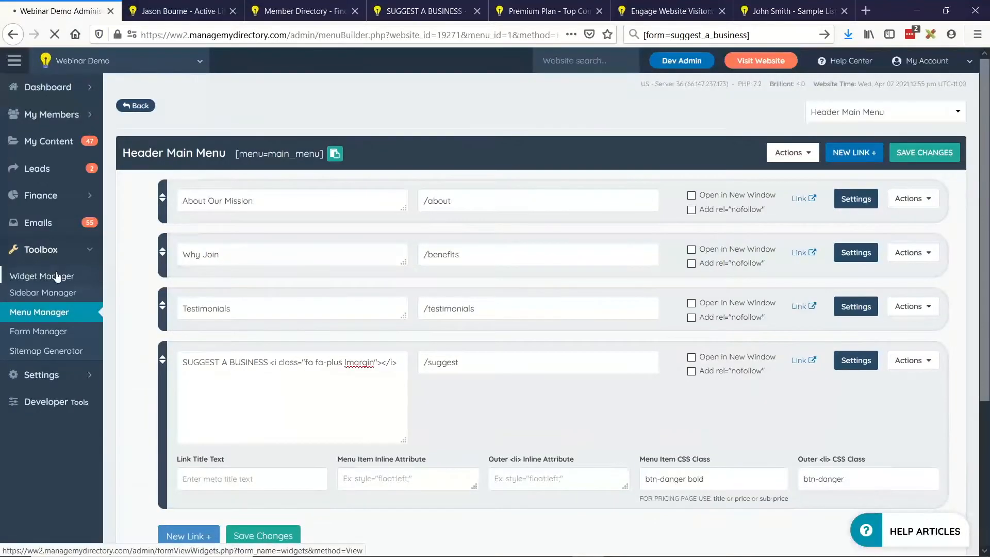
click(56, 283)
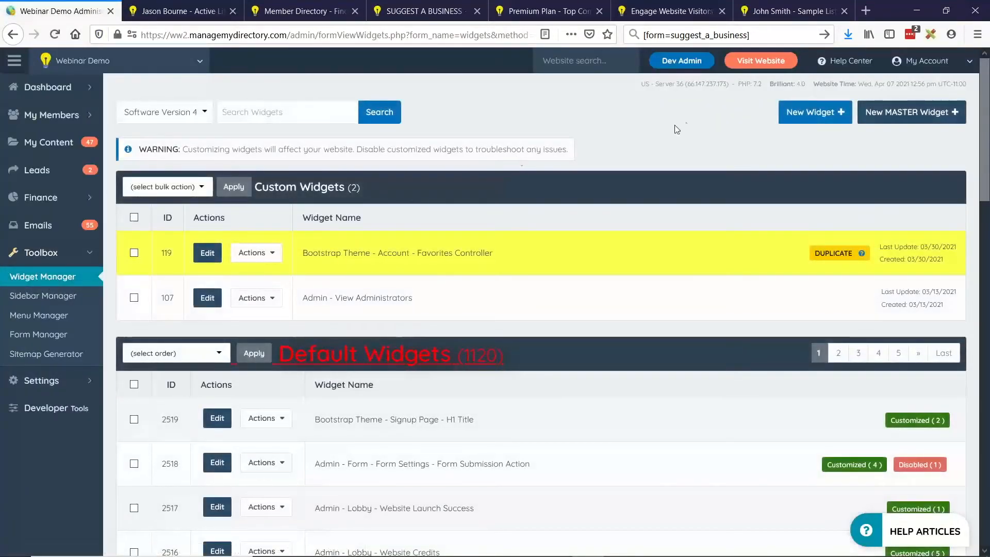
click(825, 117)
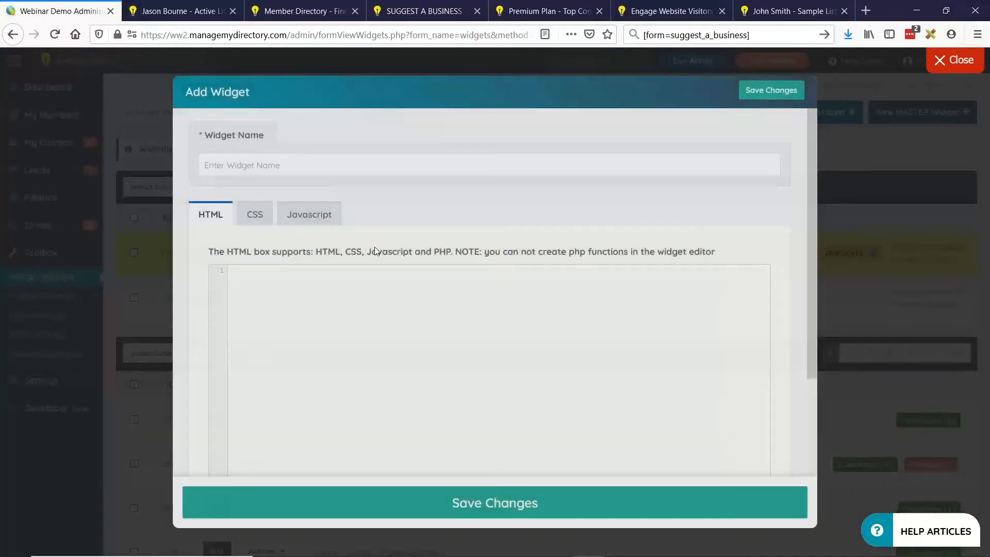
click(222, 159)
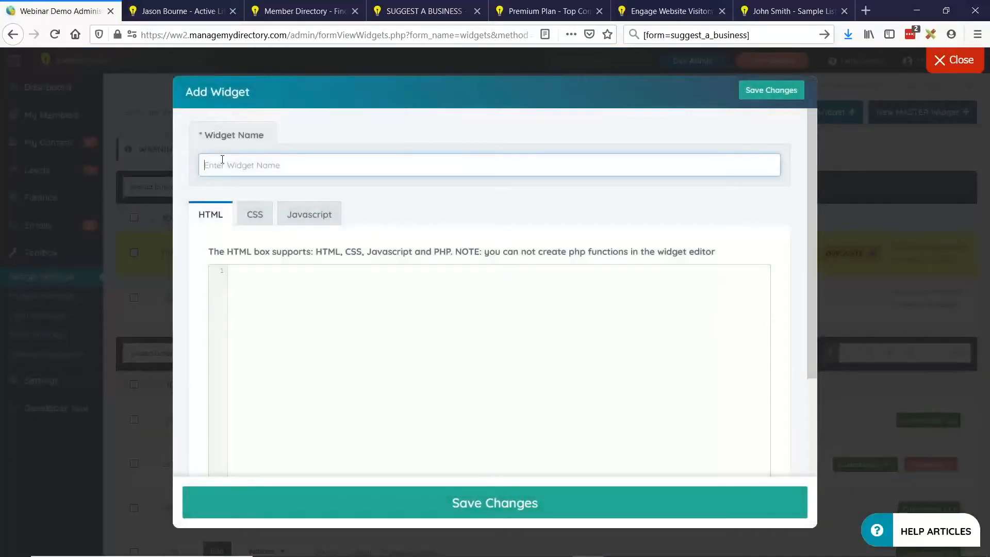
text(Suggest A Listing)
Write an anchor to /suggest in the widget's HTML with classes "btn btn-danger btn-lg bold" and an empty line inside it.
click(321, 317)
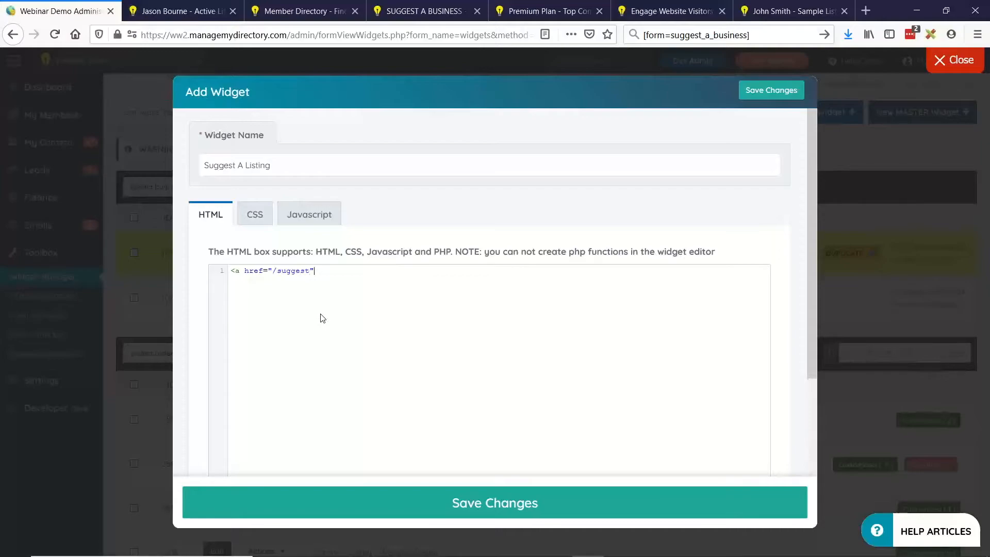
text(class="btn btn-danger btn-)
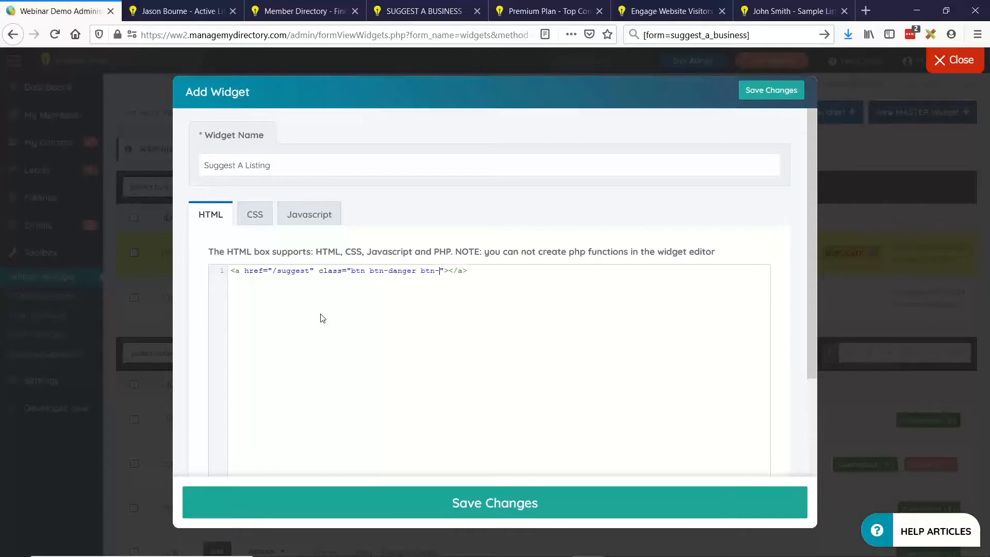
text(lg bold)
click(482, 271)
key(Return)
key(Return)
Open the Header Main Menu for editing in a separate tab and copy the Suggest a Business link's label code.
right_click(57, 14)
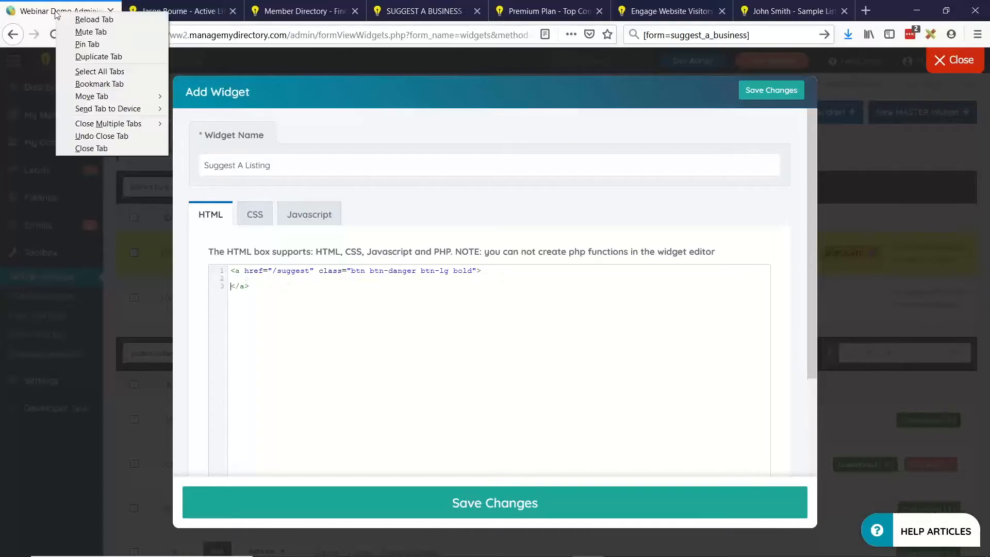
right_click(13, 31)
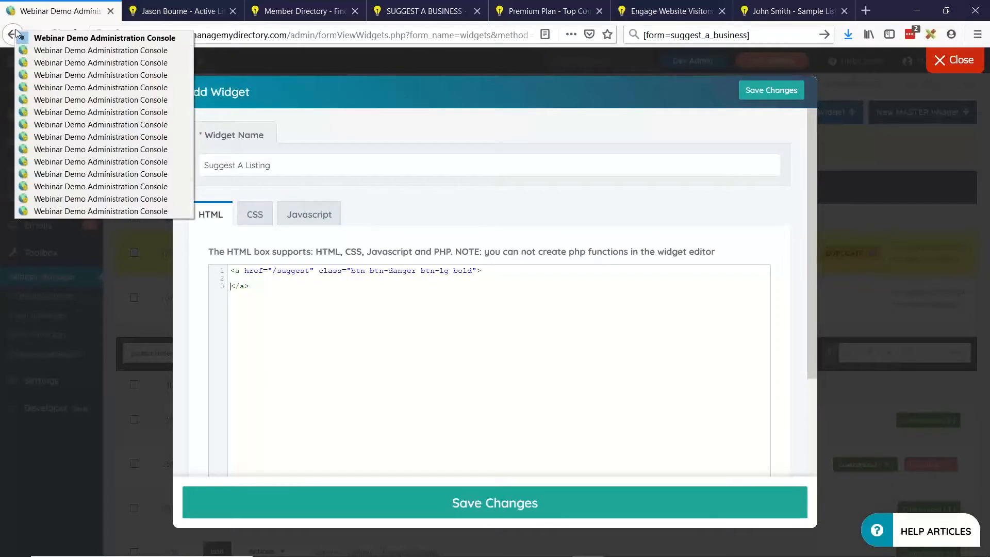
middle_click(65, 62)
drag(149, 12, 44, 12)
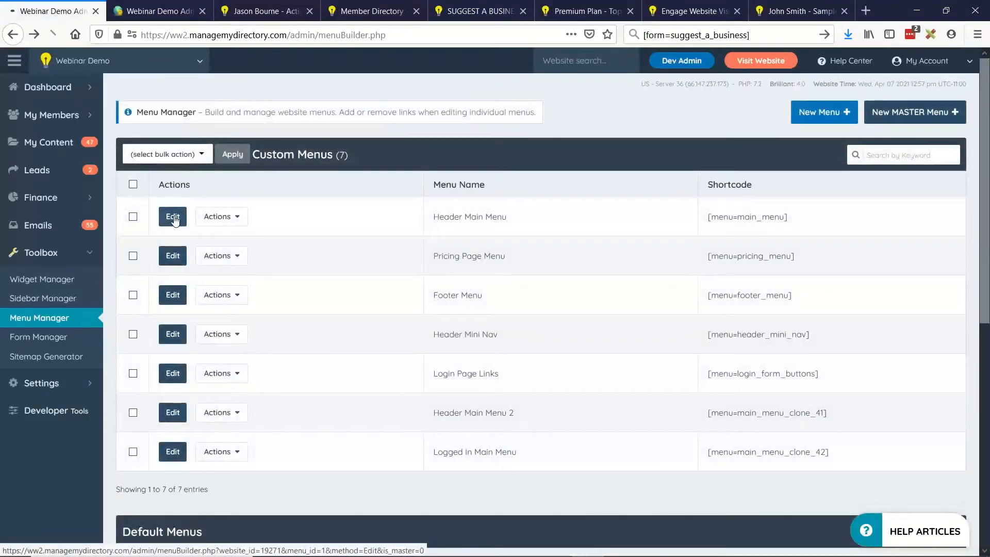
click(172, 217)
triple_click(250, 362)
key(ctrl+c)
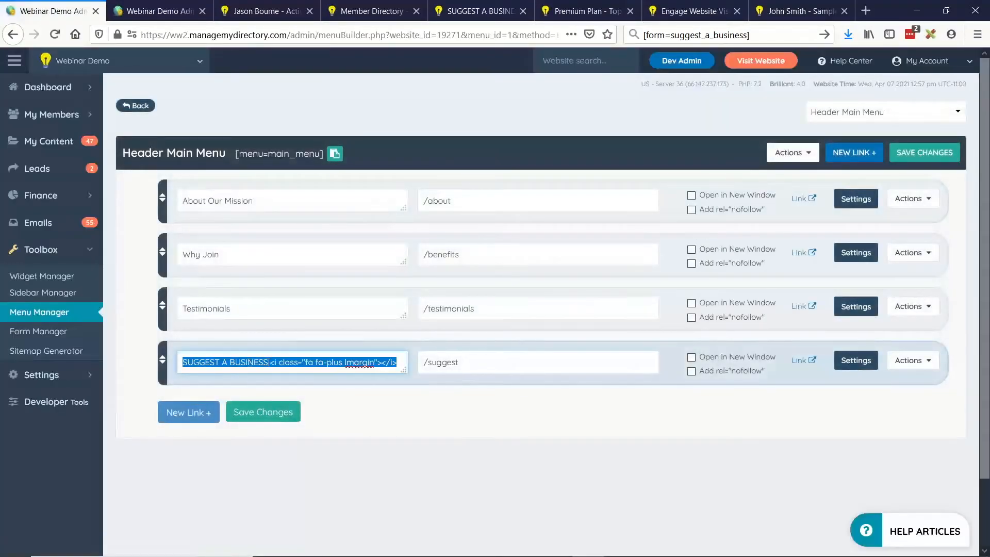
Paste the copied label code inside the widget's anchor, tidy the indentation and save the Suggest A Listing widget.
click(150, 7)
key(ctrl+v)
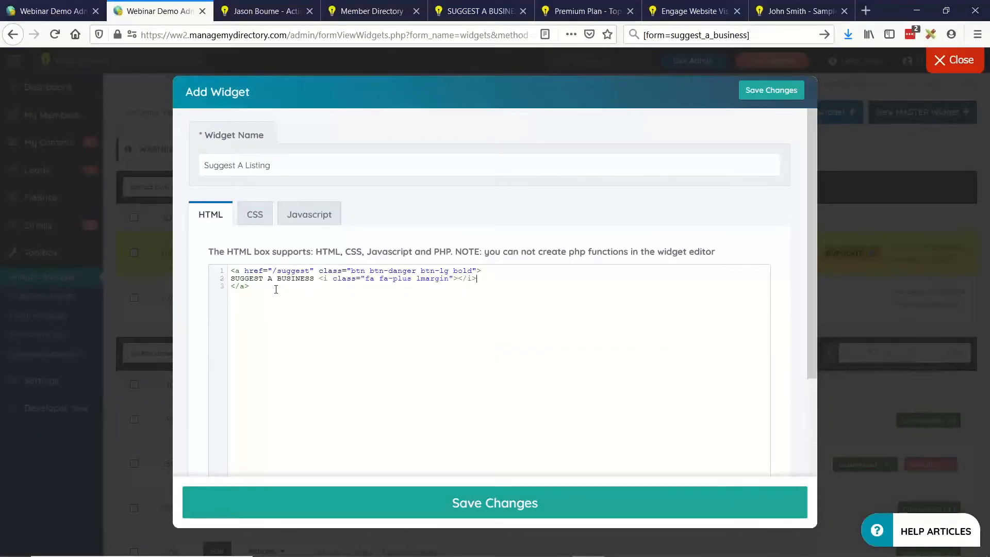
key(ctrl+a)
key(shift+Tab)
click(277, 304)
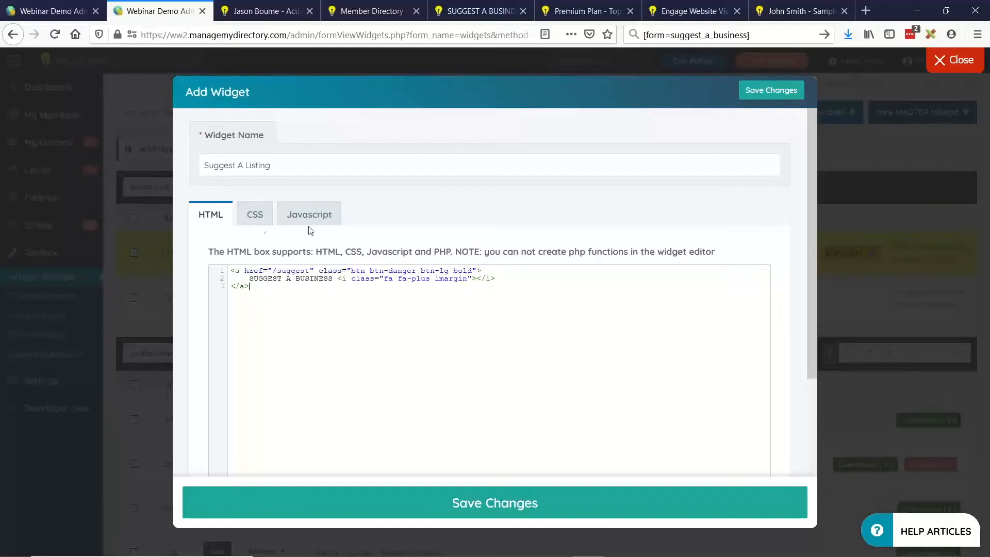
triple_click(272, 165)
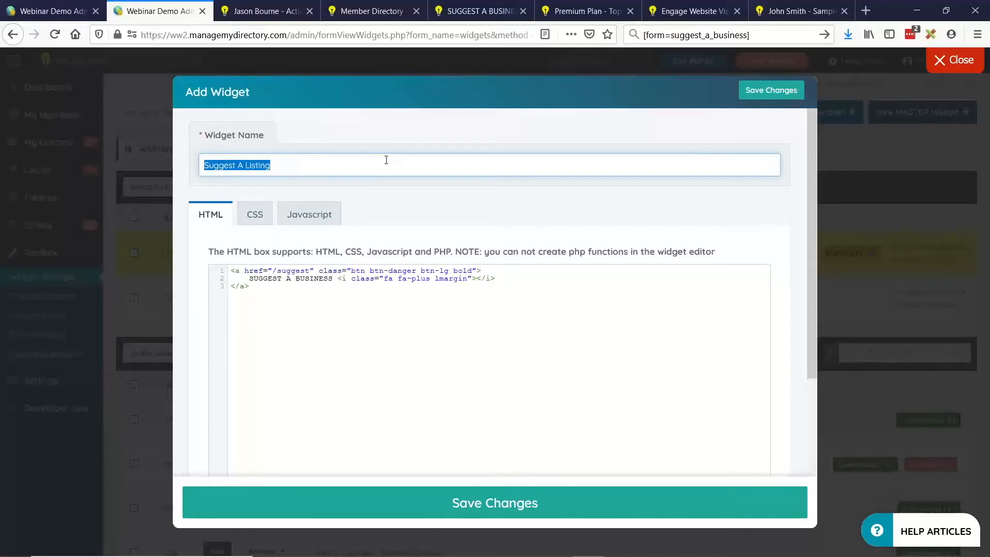
click(480, 511)
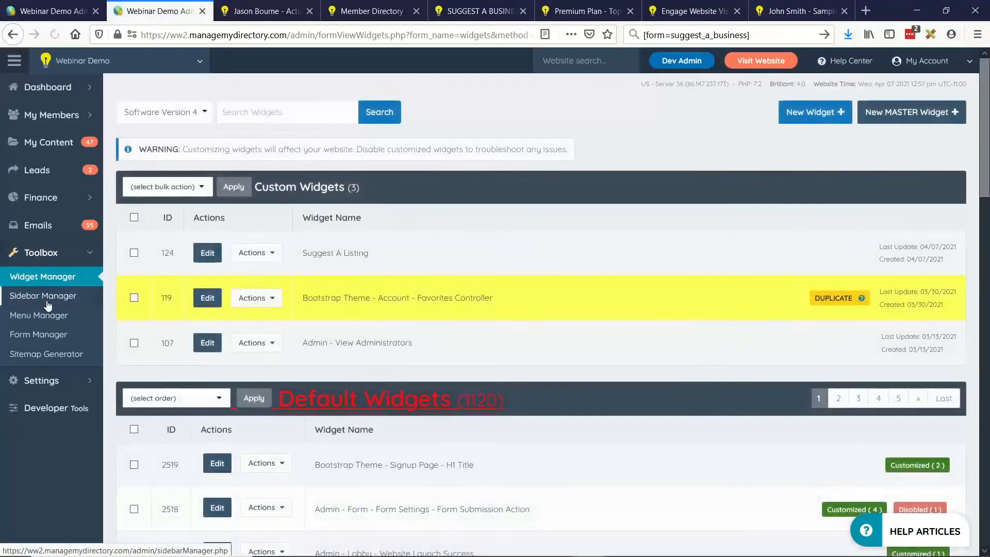
Open the Member Profile Page sidebar for editing in a new tab and search its available widgets for "suggest".
middle_click(48, 306)
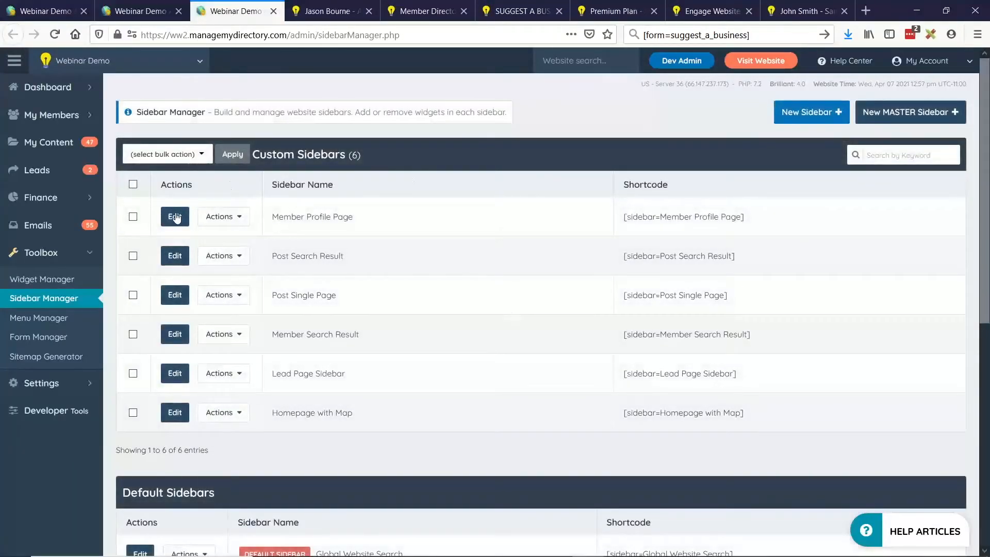
drag(330, 217, 247, 233)
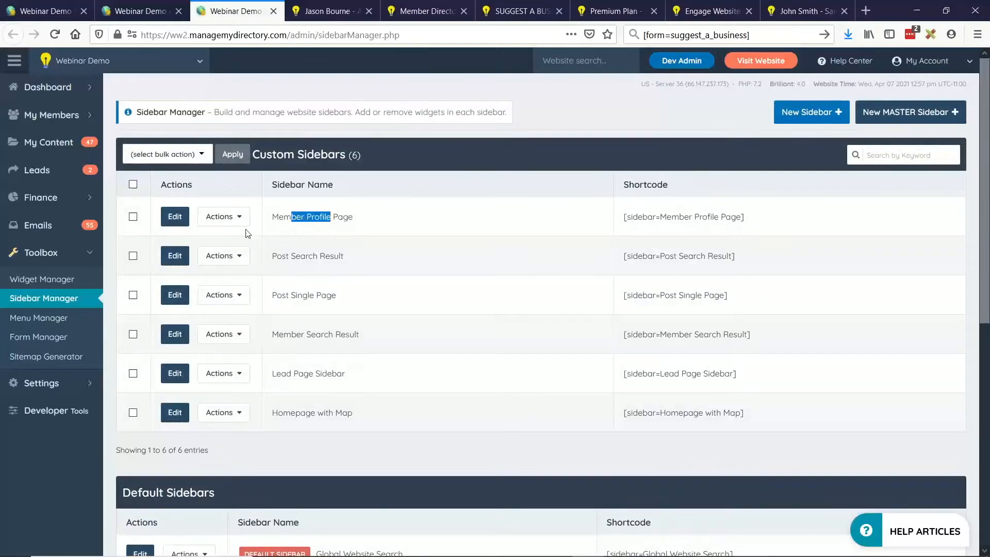
click(182, 221)
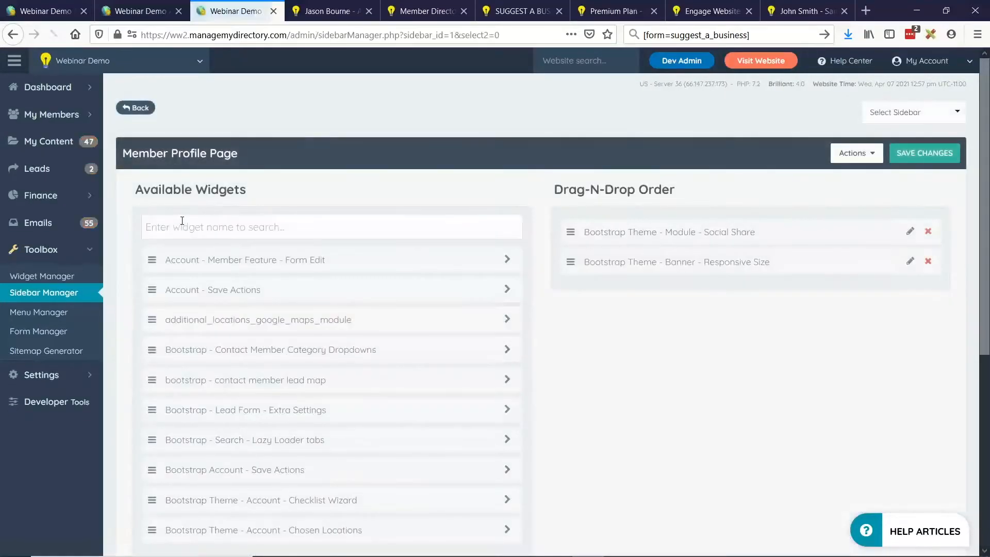
click(220, 230)
text(suggest)
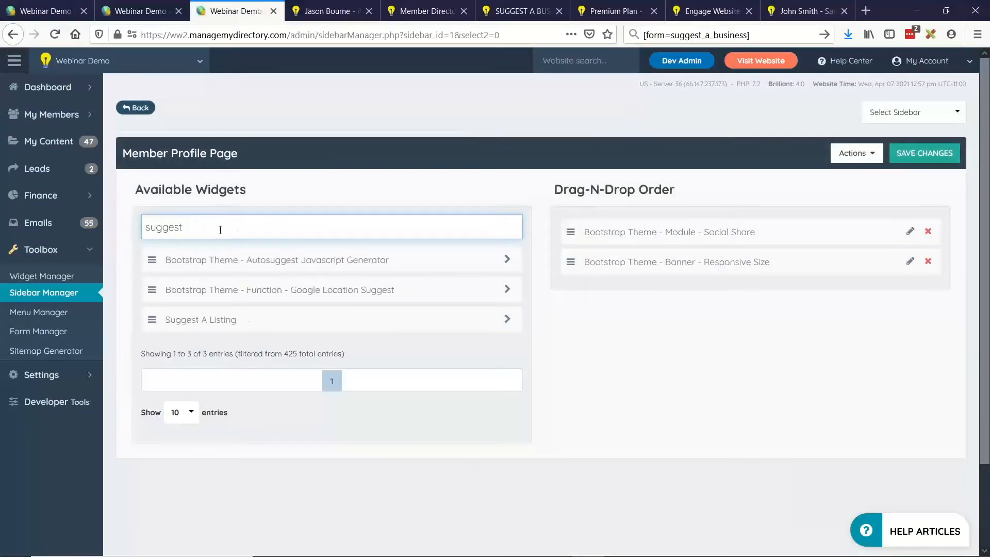
Add the Suggest A Listing widget as the first item in the Member Profile Page sidebar, save, and reload the member profile.
drag(198, 316, 626, 227)
click(918, 153)
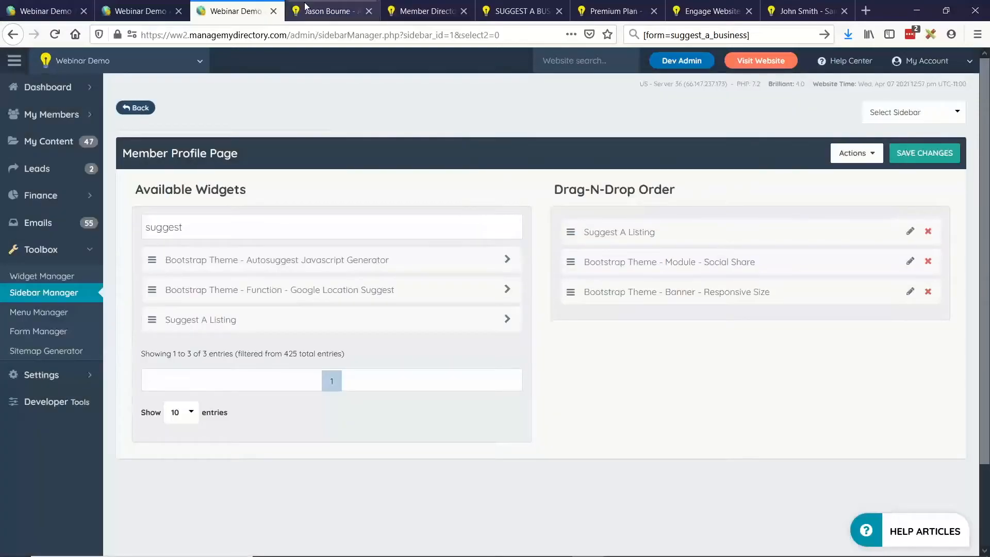
click(317, 7)
click(54, 34)
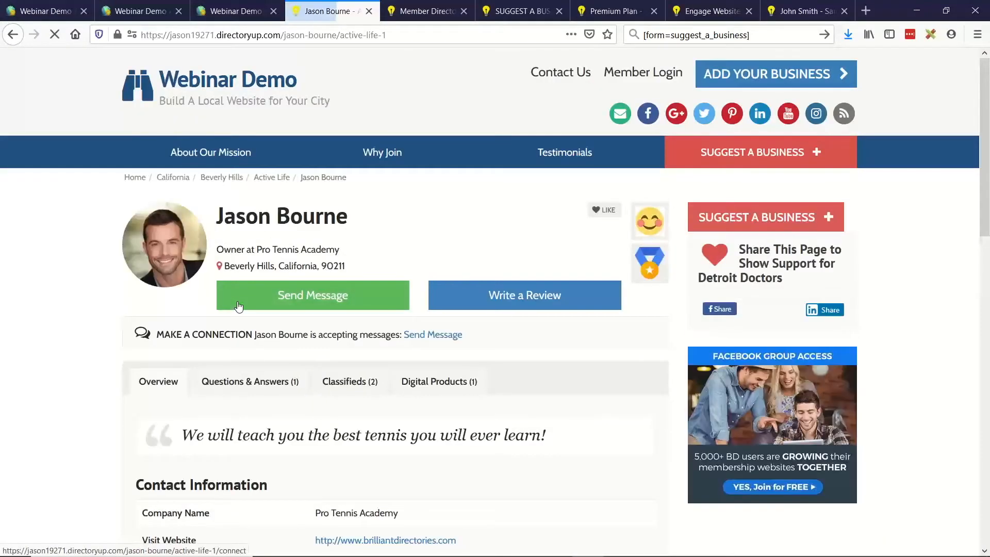
Reopen the Suggest A Listing widget, add the btn-block class to its anchor, and append an empty div with classes "clearfix clearfix-lg".
click(137, 11)
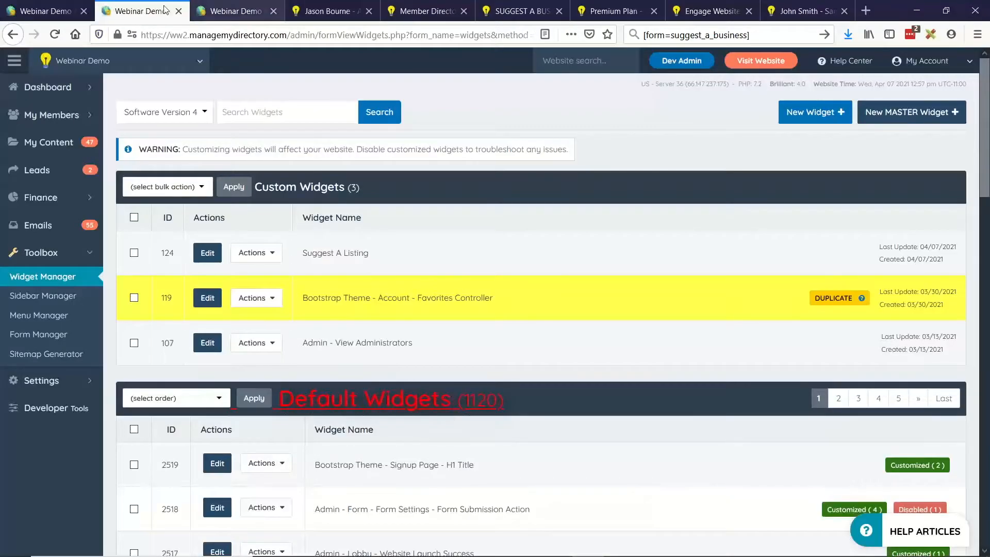
click(209, 255)
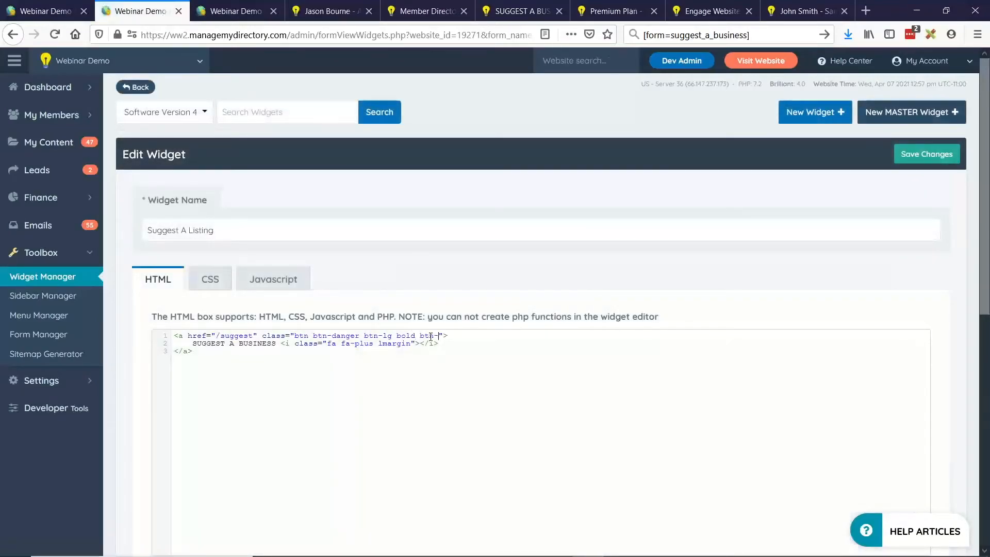
text(block)
text(iv class="clearfix clearfix-lg)
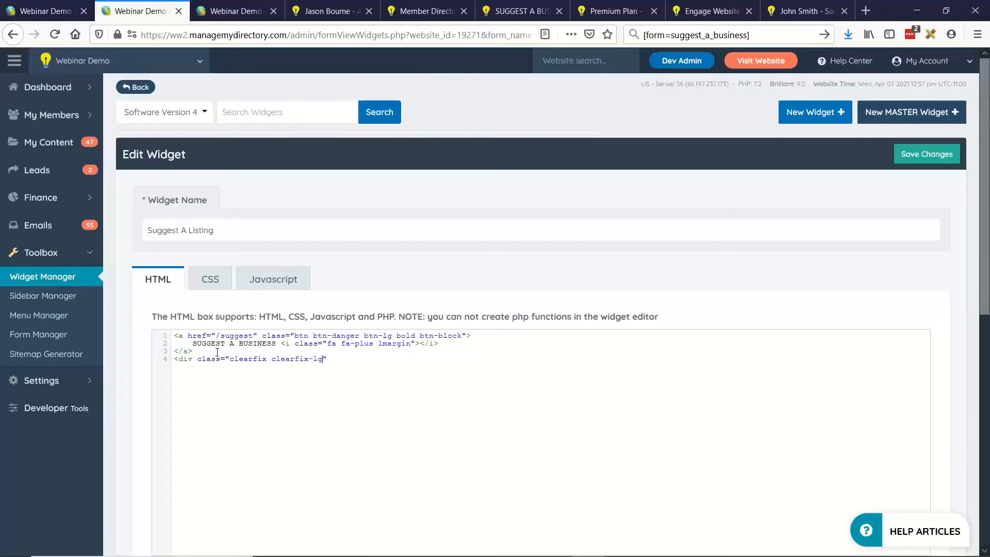
text(">)
key(Delete)
key(Delete)
Review the widget's complete HTML, highlighting the /suggest link address and the whole code block.
drag(367, 357, 171, 324)
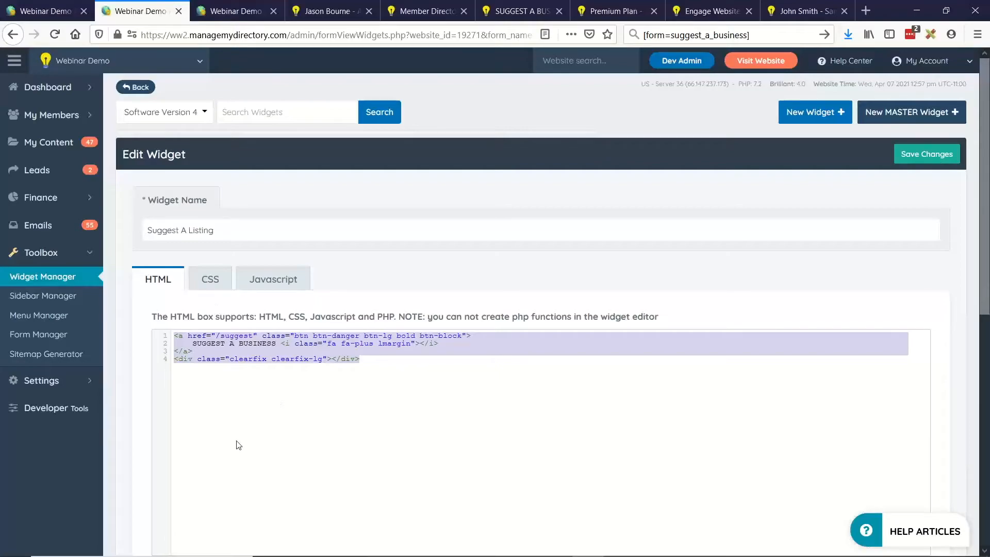
click(247, 408)
drag(222, 335, 244, 336)
click(220, 337)
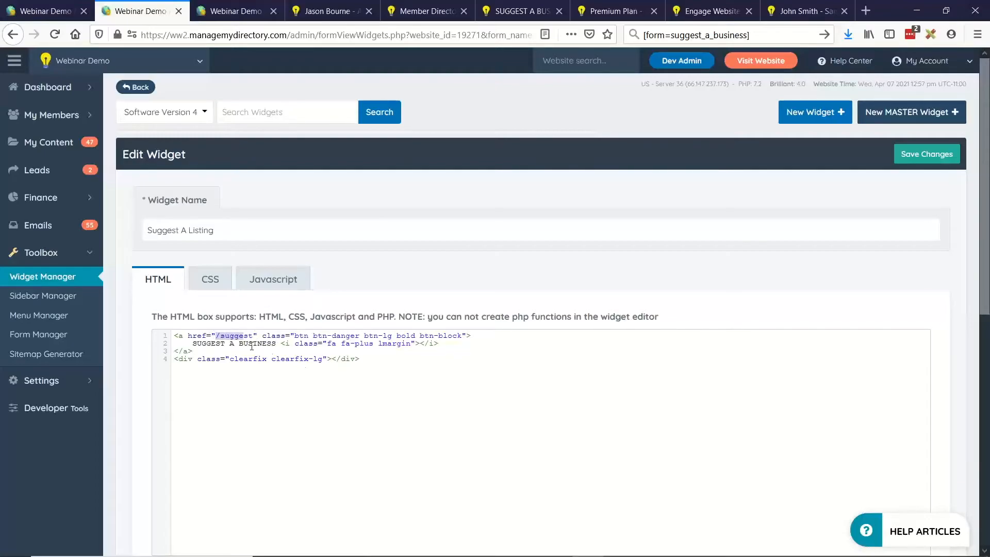
click(252, 344)
key(ctrl+a)
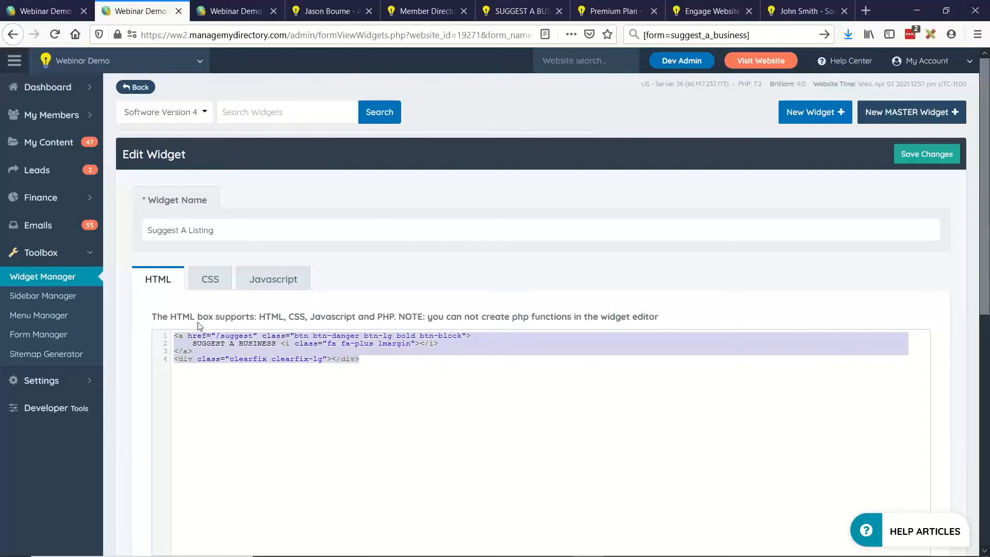
Save the Suggest A Listing widget and check its button on the member profile before returning to the Member Profile Page sidebar editor.
click(926, 153)
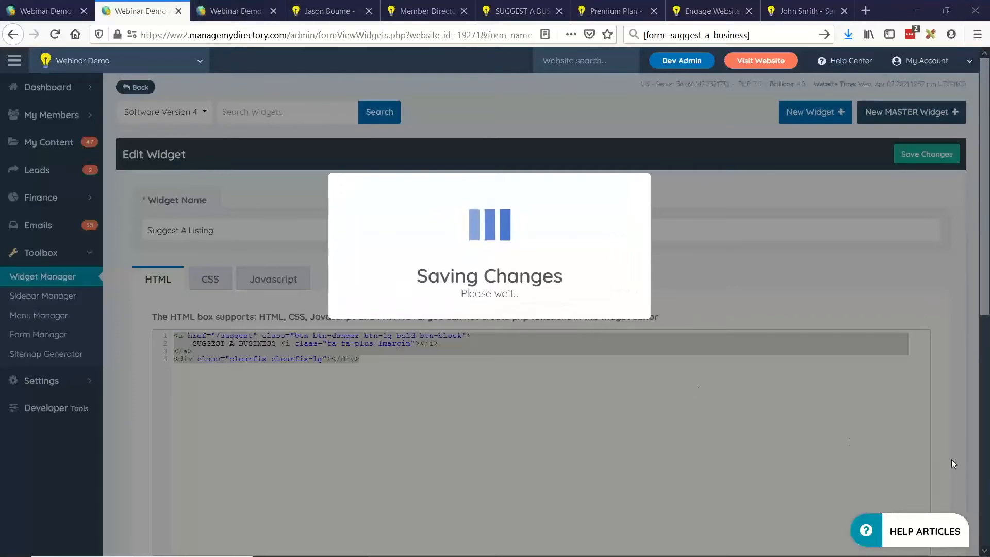
click(352, 5)
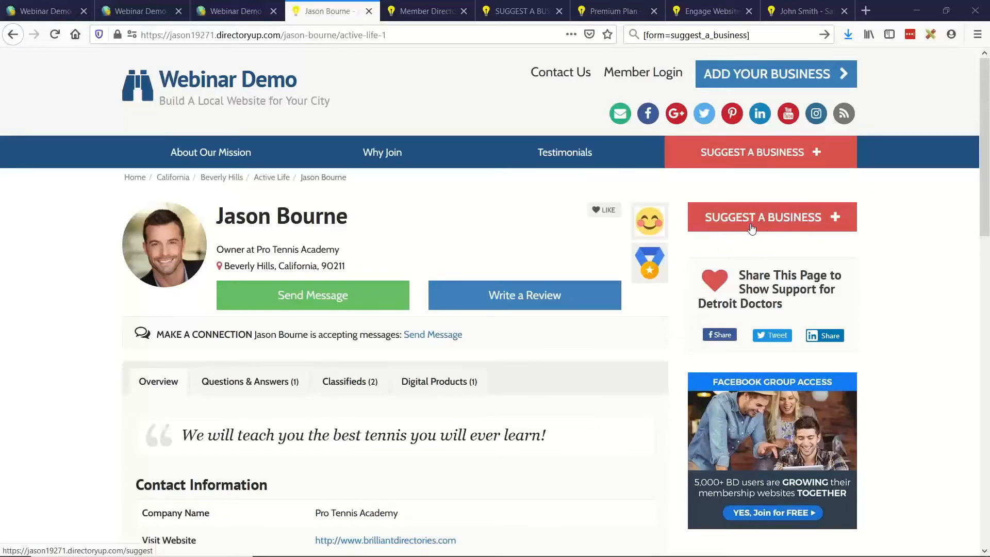
click(259, 7)
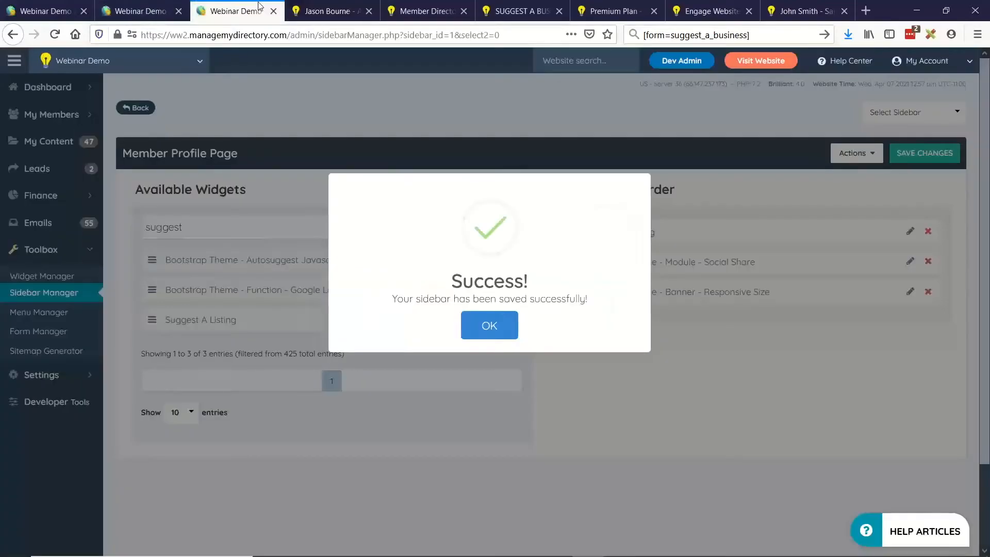
click(490, 330)
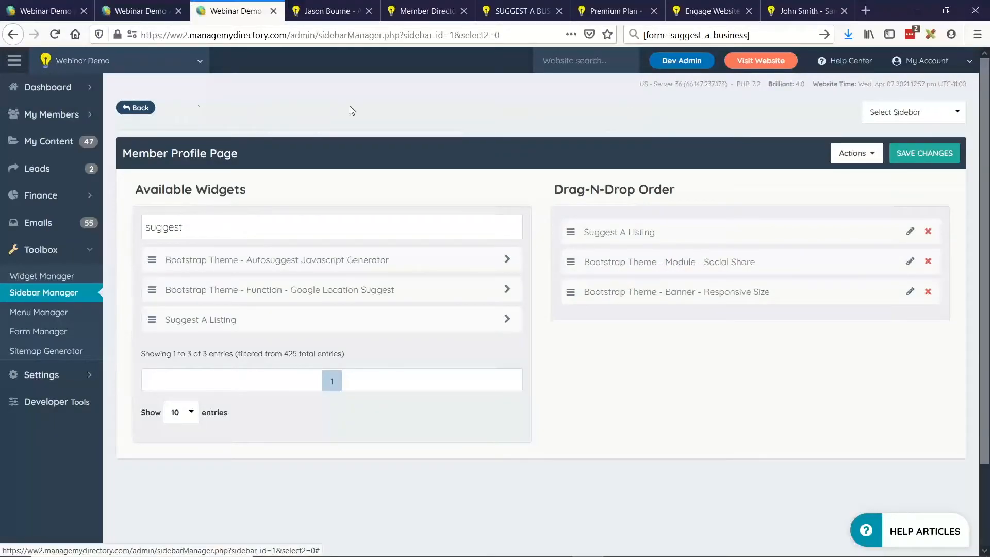
Add the Suggest A Listing widget as the first item in the Member Search Result sidebar and save the sidebar.
click(898, 112)
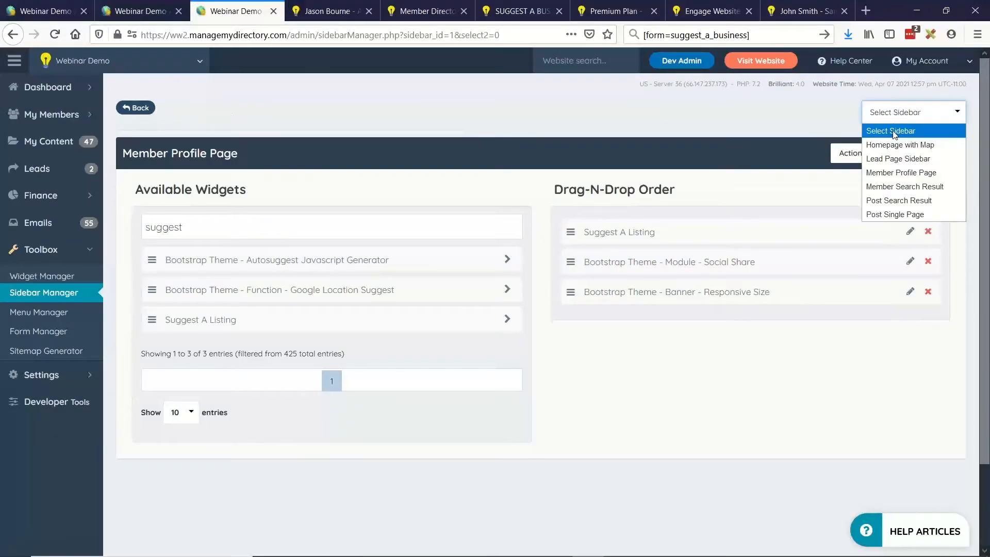
click(905, 186)
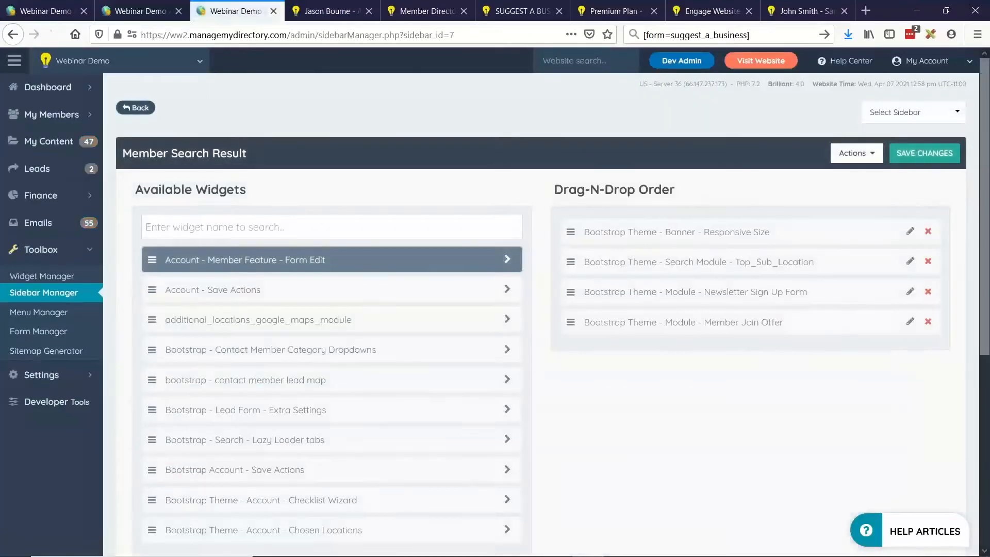
click(208, 222)
text(sugges)
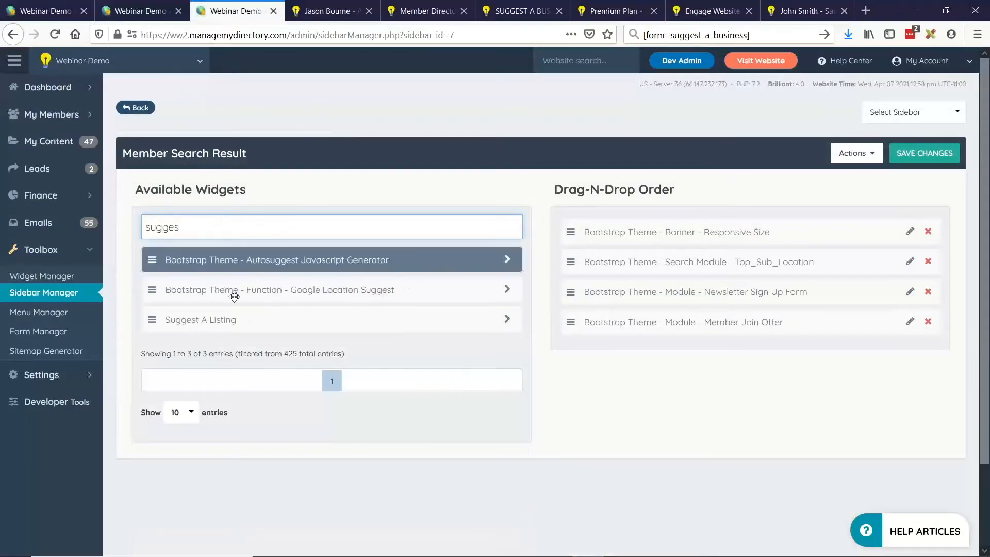
drag(234, 318, 670, 232)
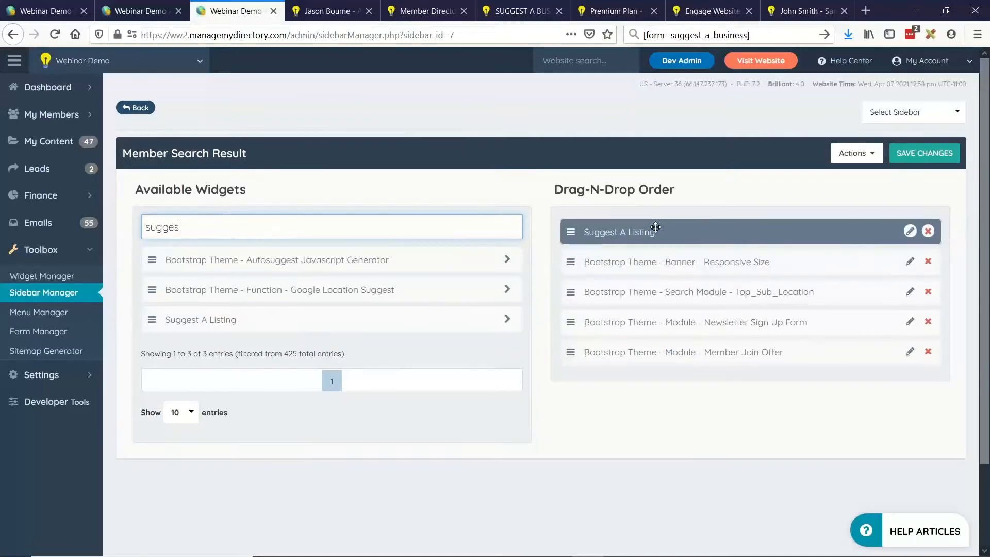
click(909, 154)
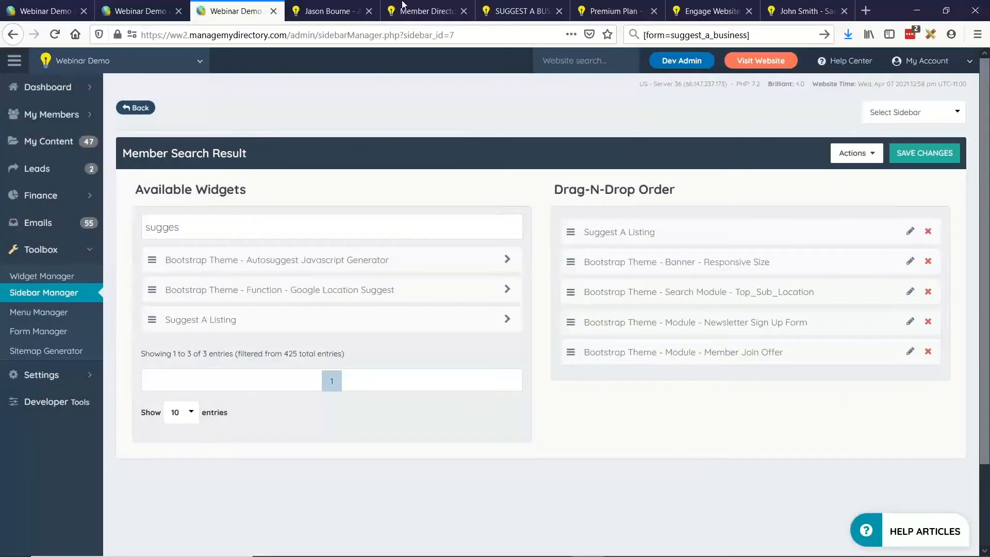
Check the sidebar's Suggest a Business button on the Beverly Hills member results, follow its link, and return to the results.
click(328, 15)
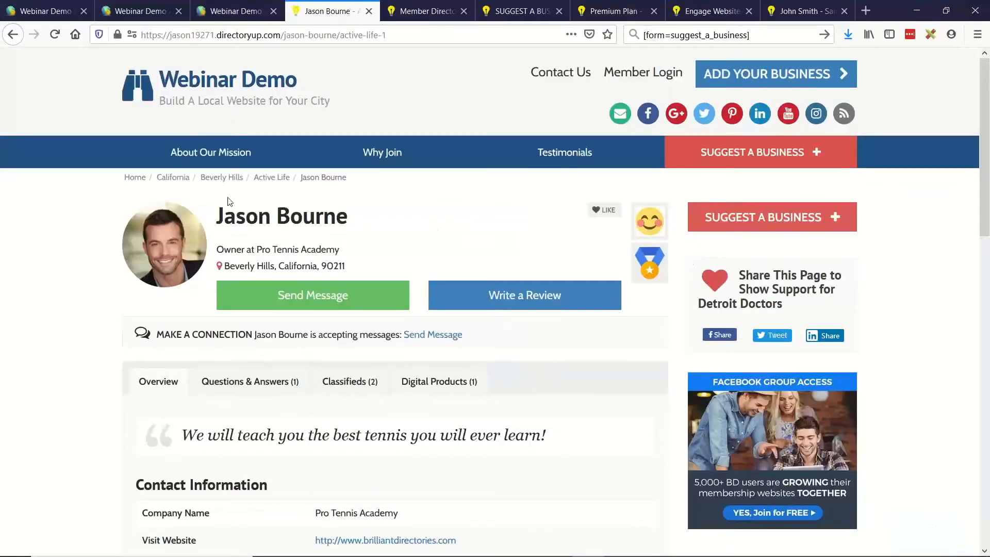
click(222, 178)
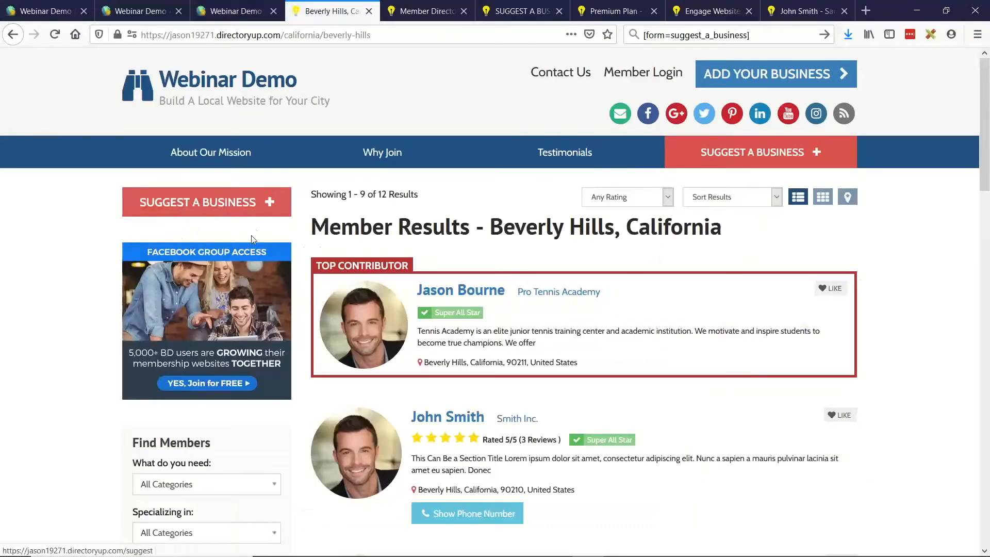
click(267, 213)
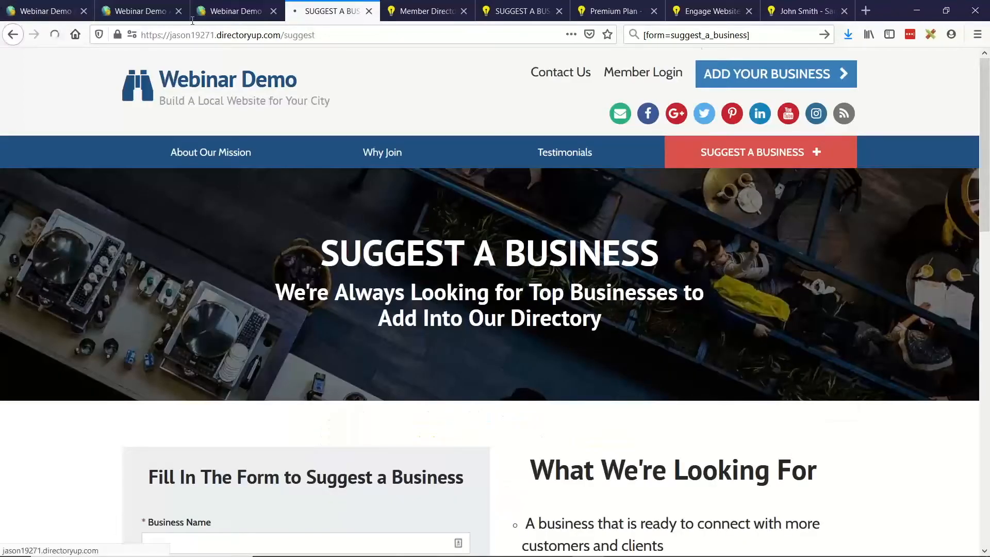
key(alt+Left)
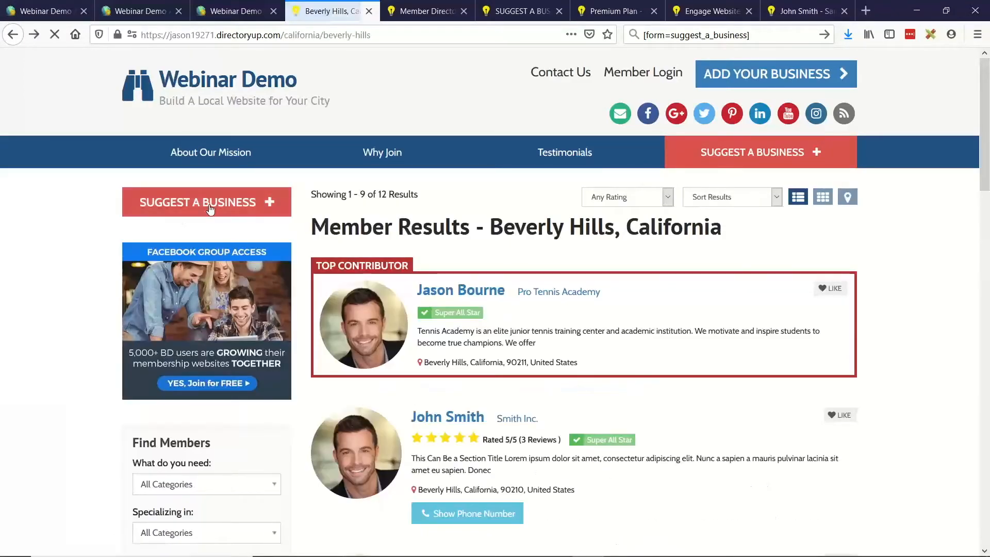
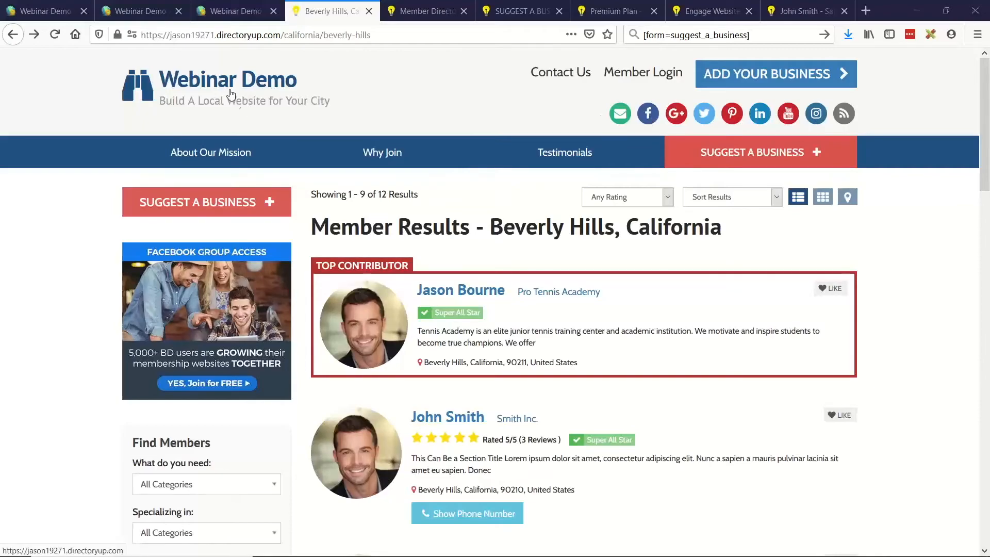
Look over the website's homepage down to its footer banner and run an unfiltered member search to view the sidebar banner.
click(227, 95)
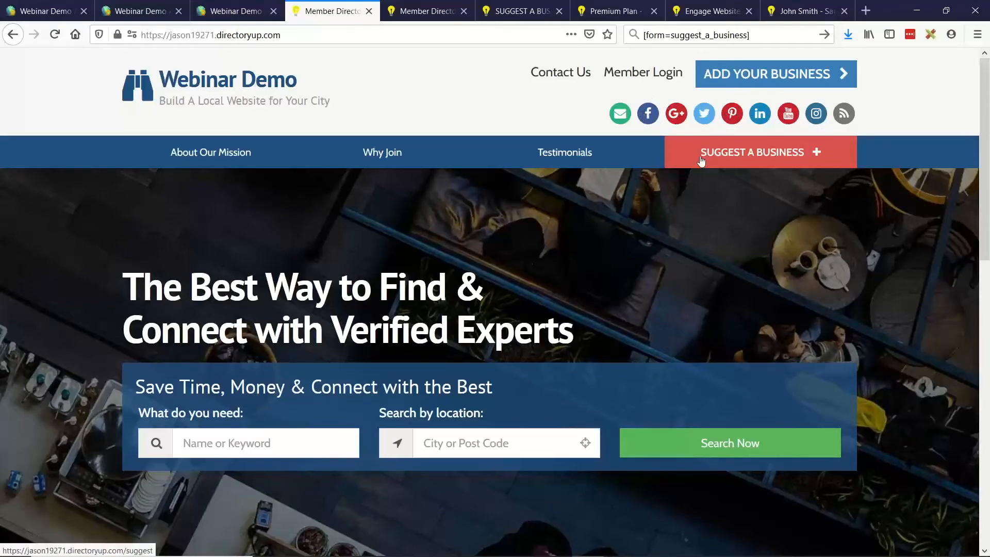
scroll(716, 211, down, 15)
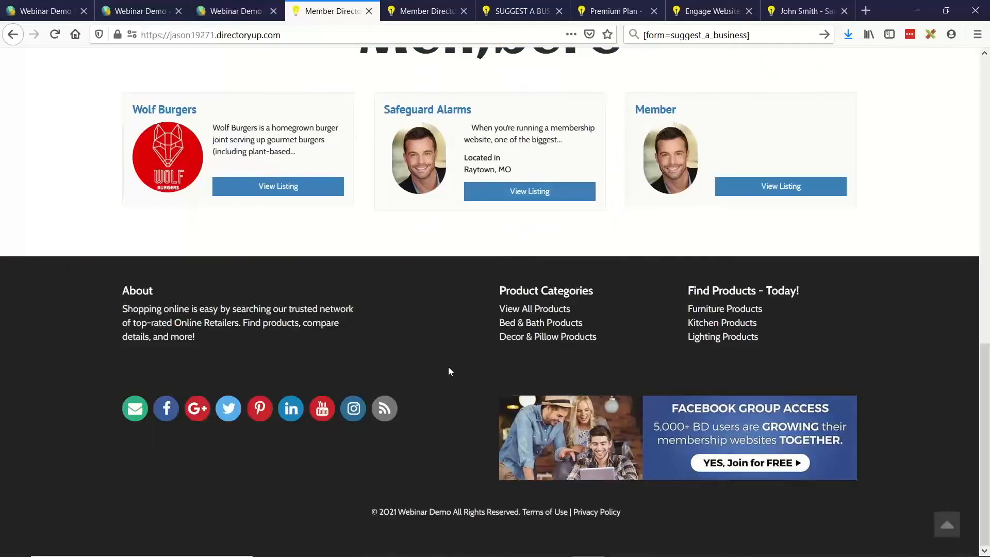
scroll(416, 364, up, 15)
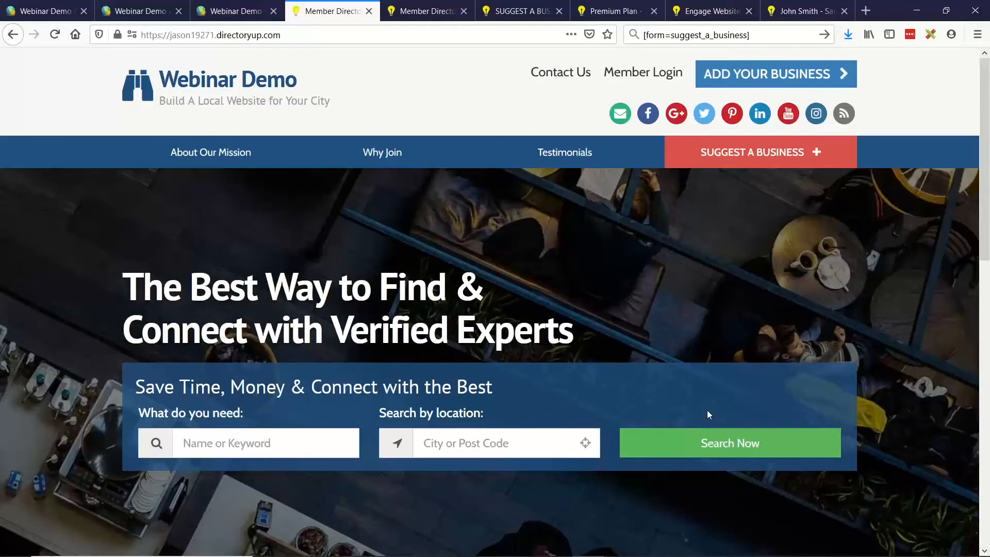
click(720, 442)
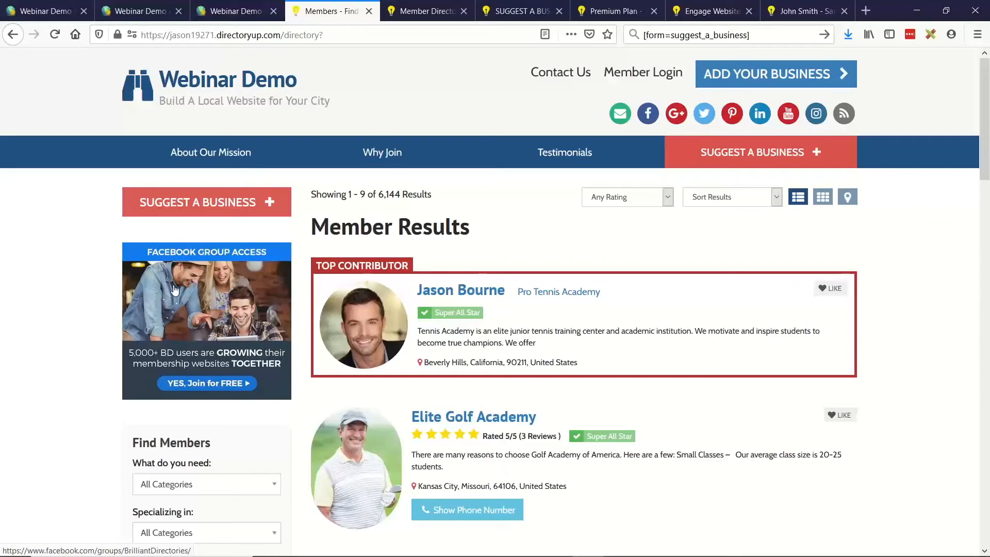
Open the Banner Ads section of the admin's Design Settings and review the Sidebar Banner Ad's image and link address.
key(ctrl+1)
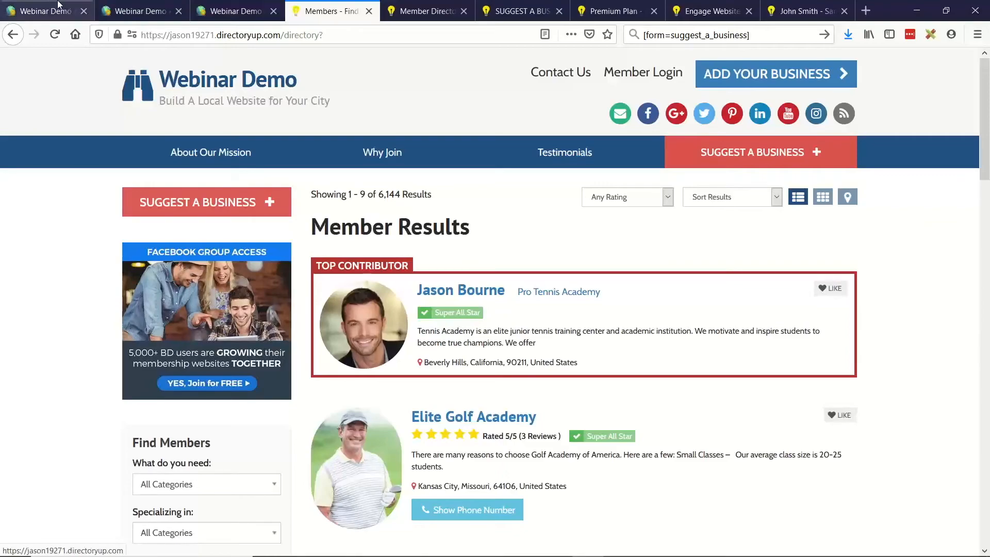
click(61, 375)
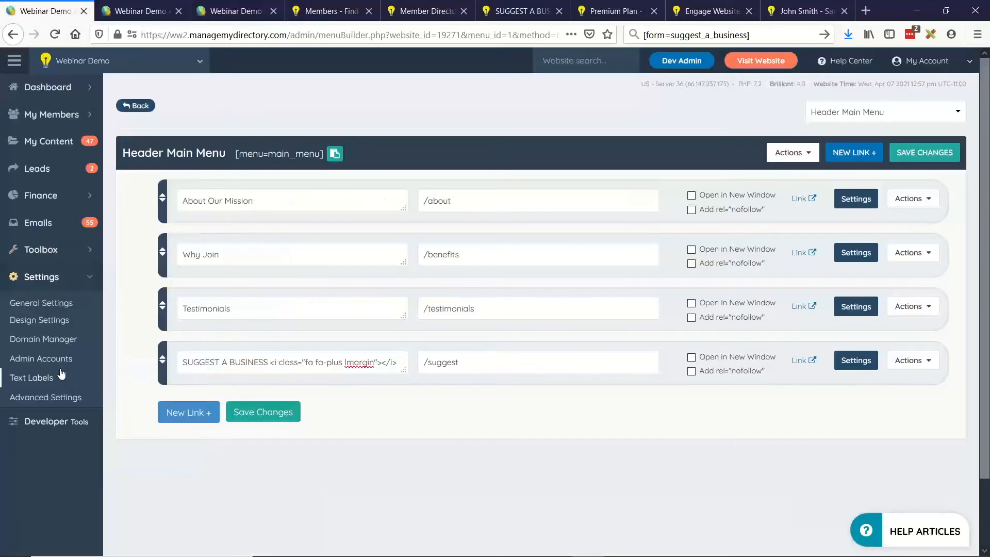
click(46, 325)
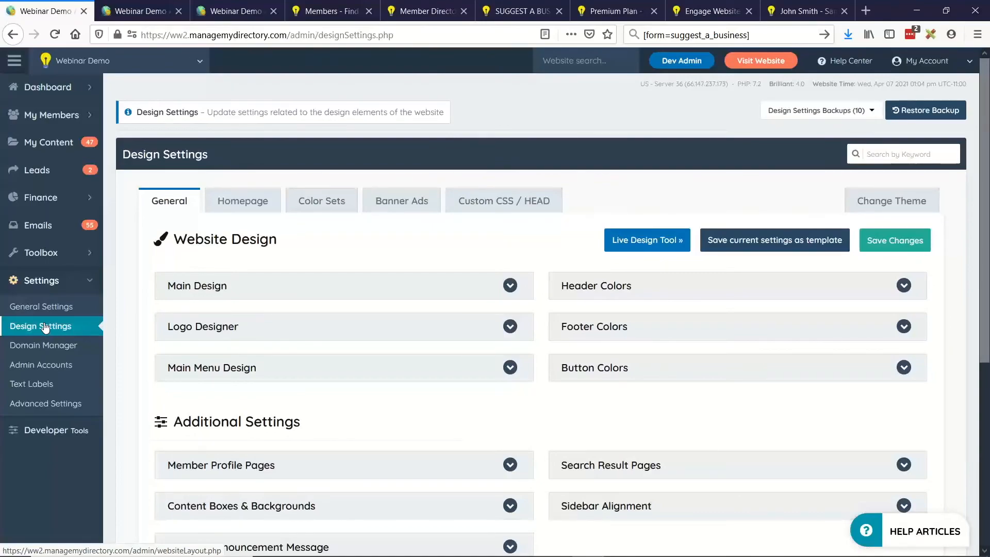
click(400, 201)
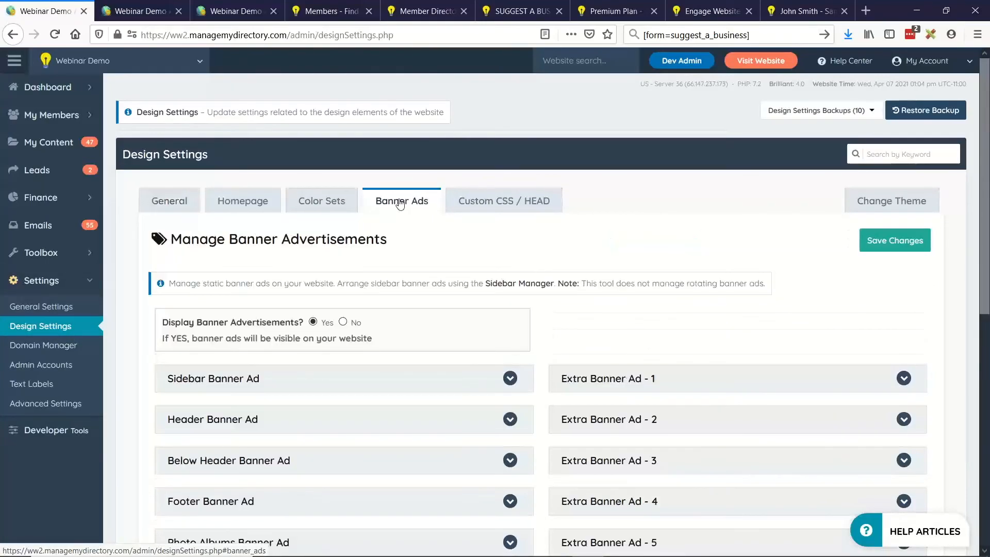
scroll(245, 247, down, 3)
click(244, 246)
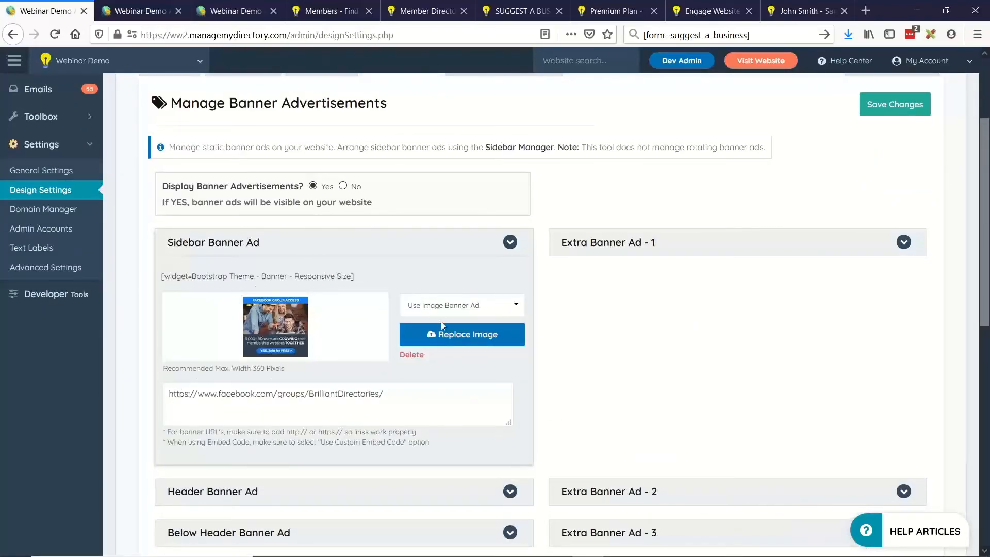
drag(169, 396, 385, 395)
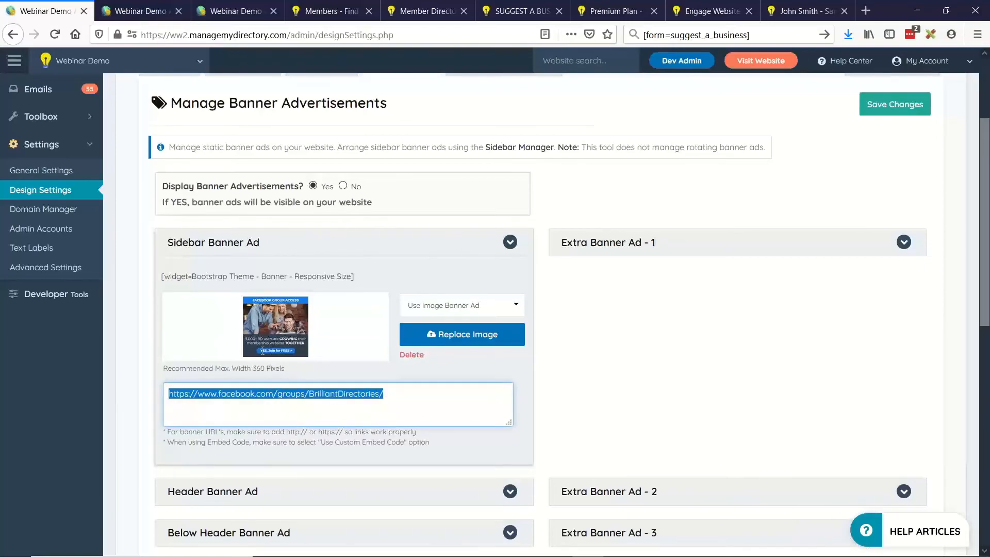
click(221, 237)
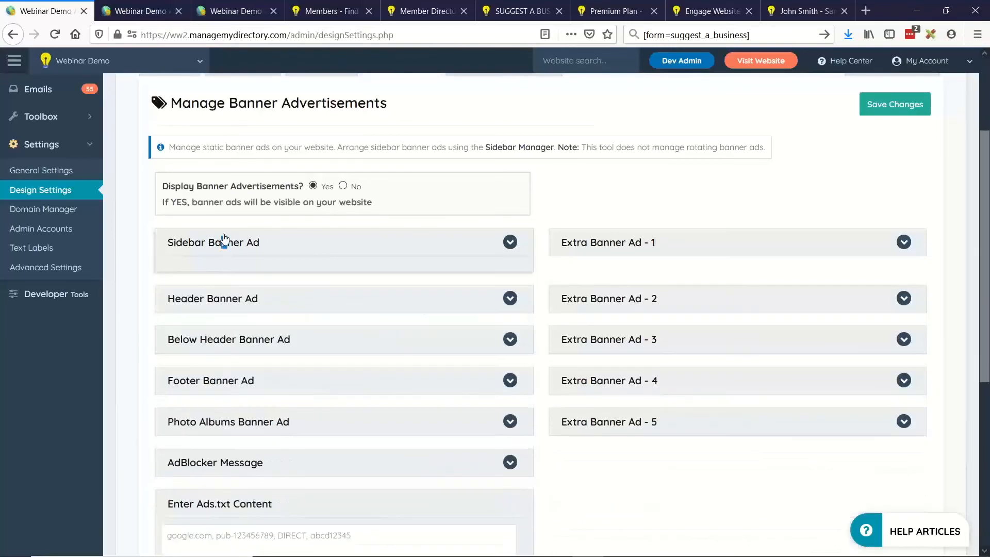
Assign the wide Facebook group banner image to the Header Banner Ad and set it to Use Image Banner Ad.
click(262, 283)
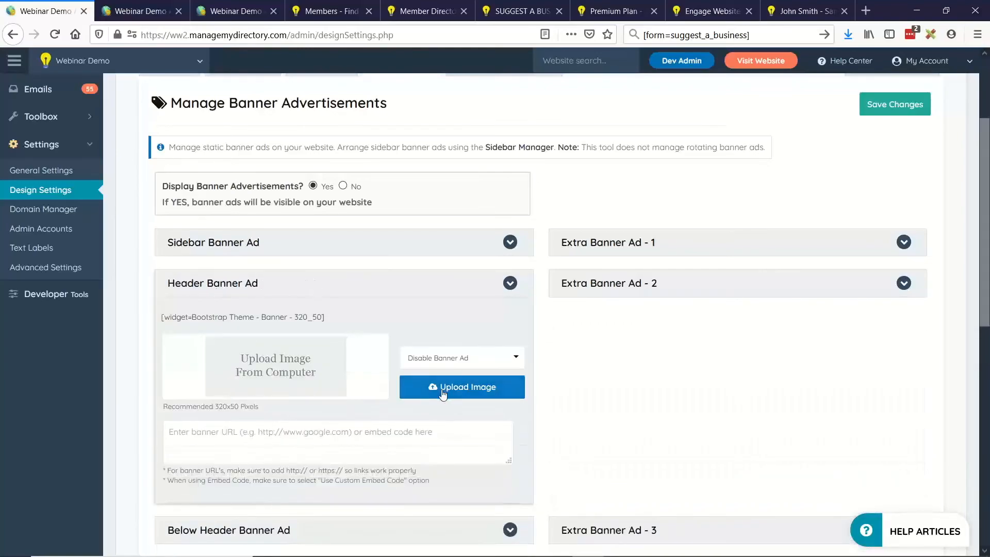
click(441, 388)
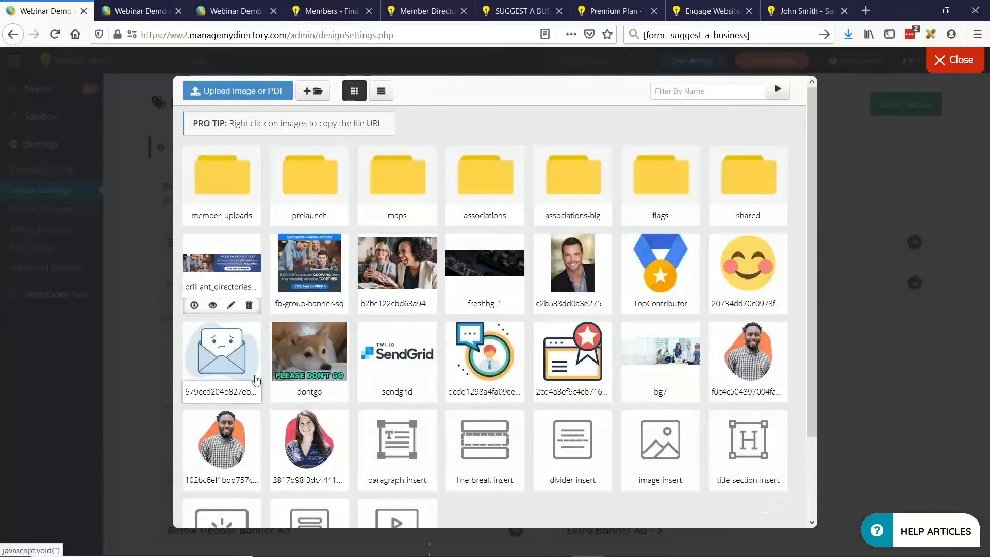
click(215, 262)
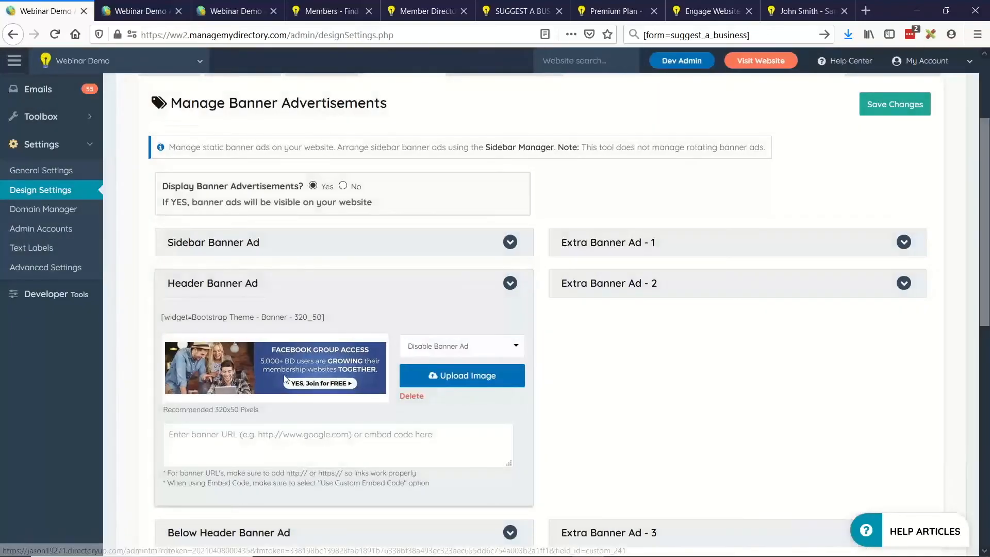
click(438, 346)
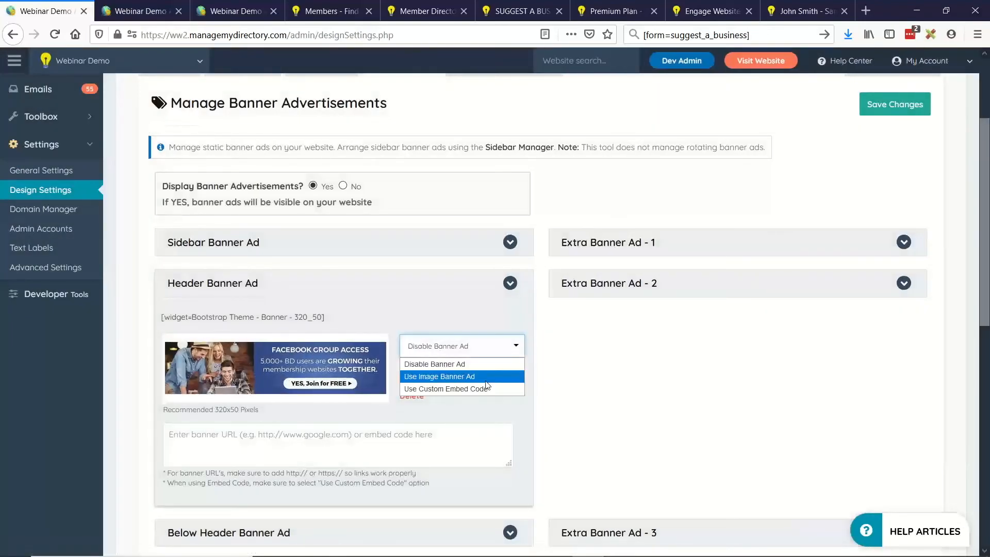
click(464, 377)
click(249, 243)
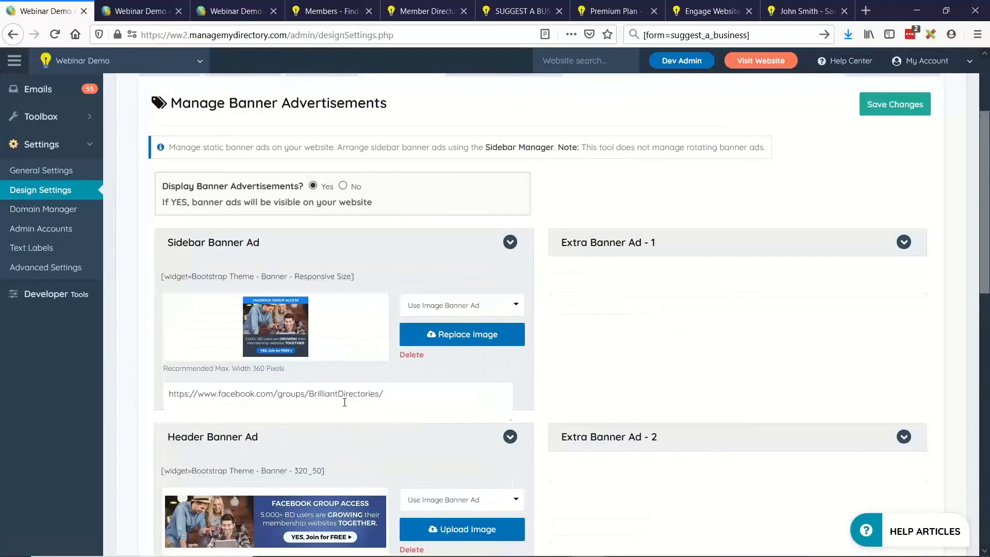
triple_click(334, 395)
key(ctrl+c)
scroll(268, 309, down, 5)
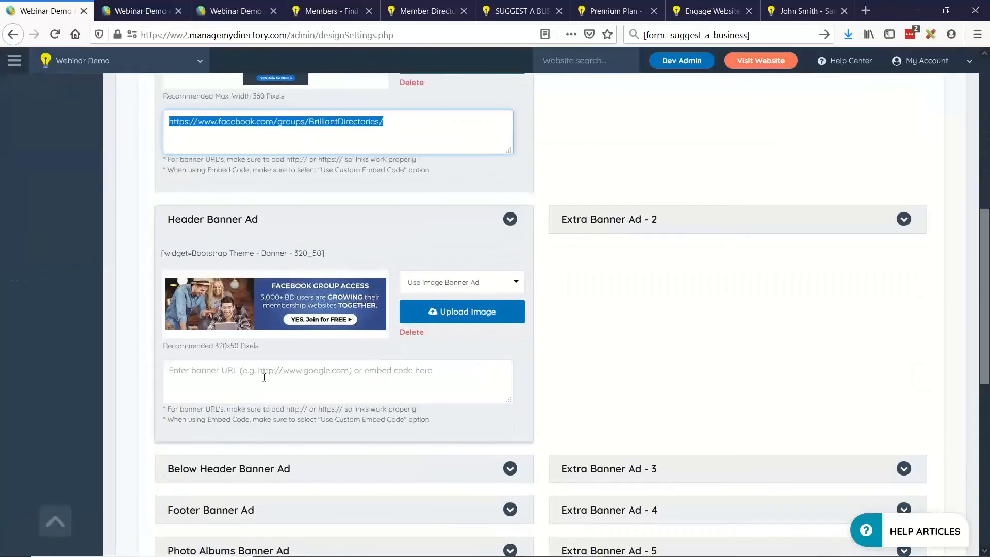
click(331, 375)
key(ctrl+v)
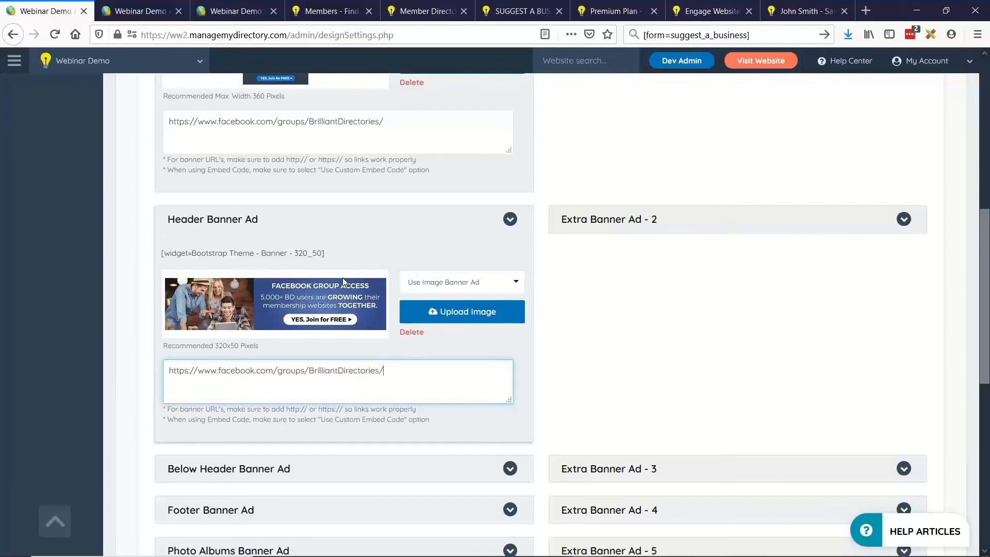
scroll(326, 286, up, 1)
scroll(323, 279, down, 5)
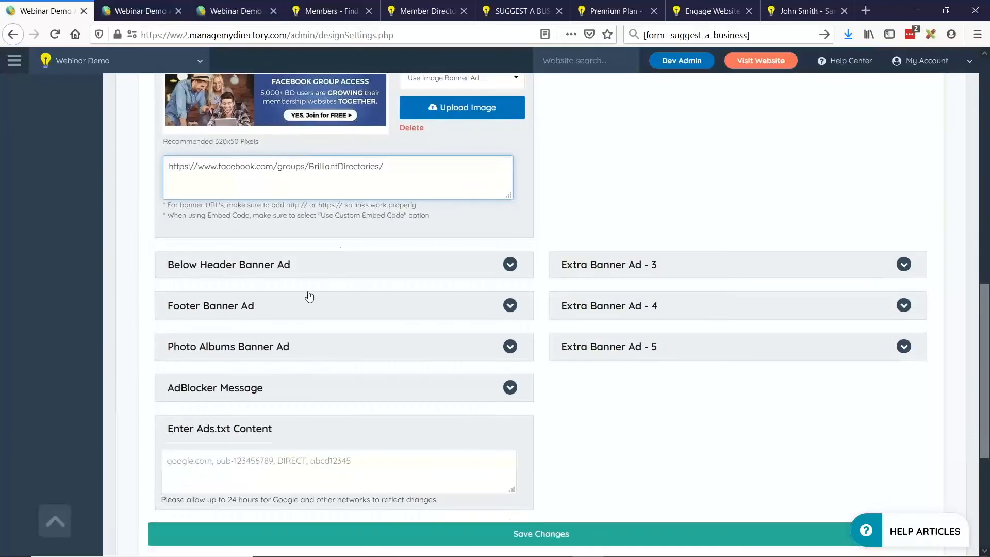
click(261, 264)
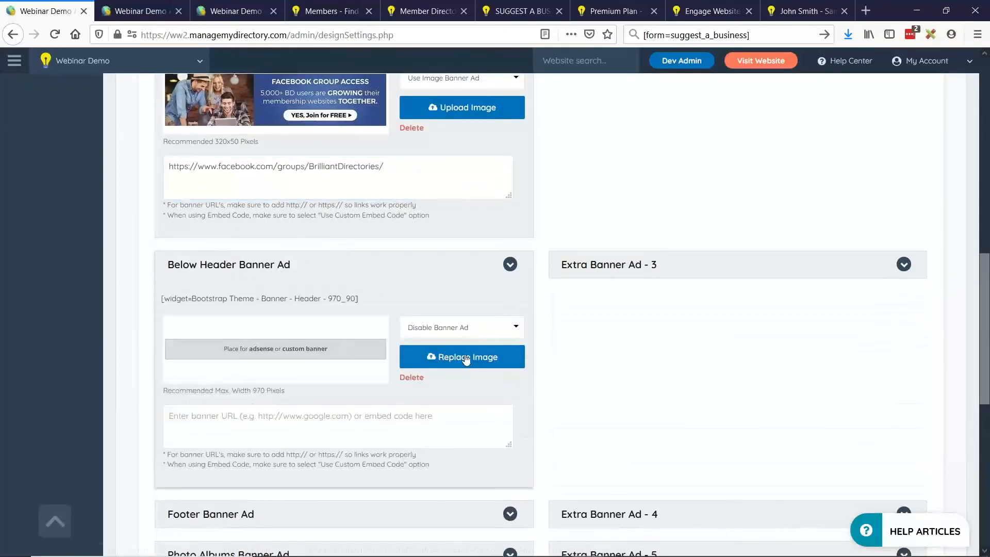
click(466, 357)
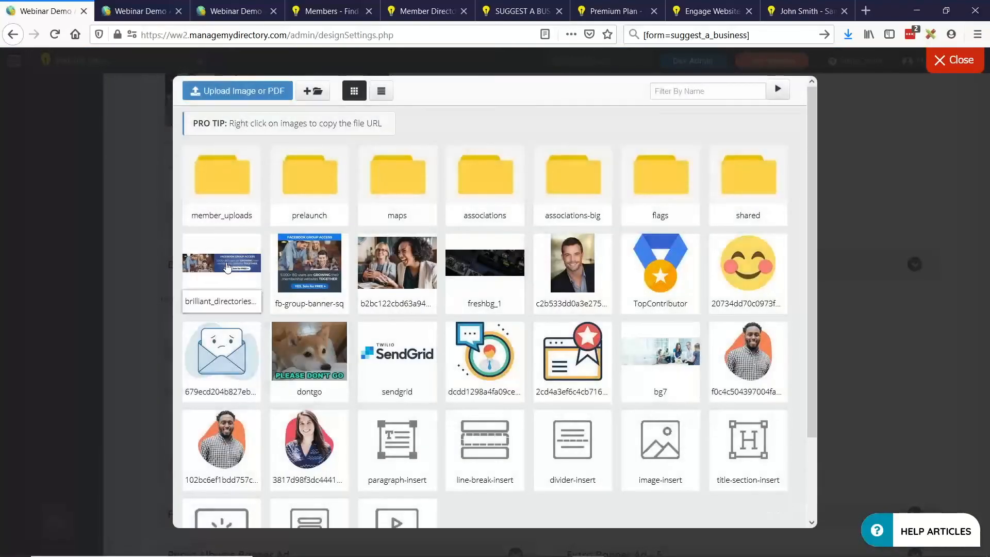
click(223, 264)
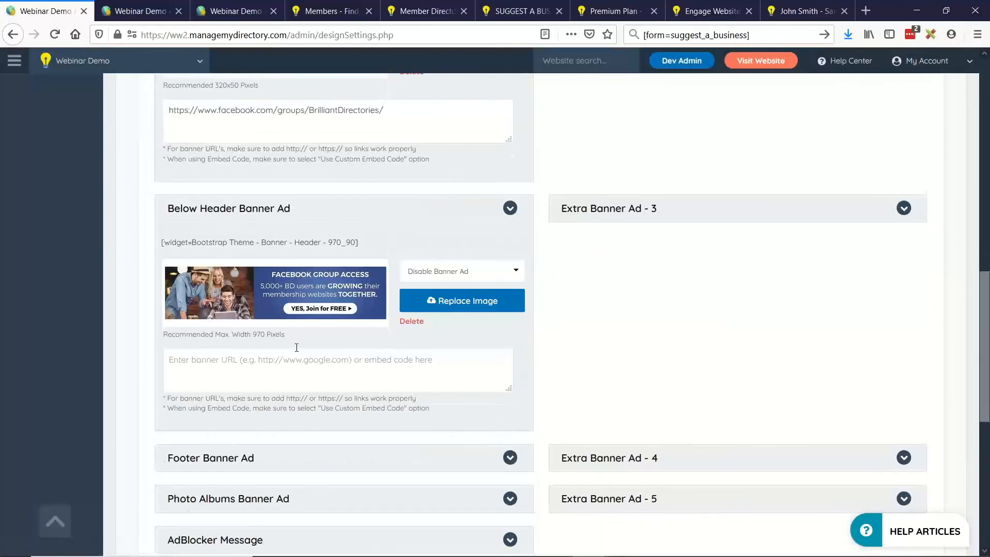
key(ctrl+v)
Assign the wide Facebook group banner image to the Footer Banner Ad.
scroll(237, 340, down, 3)
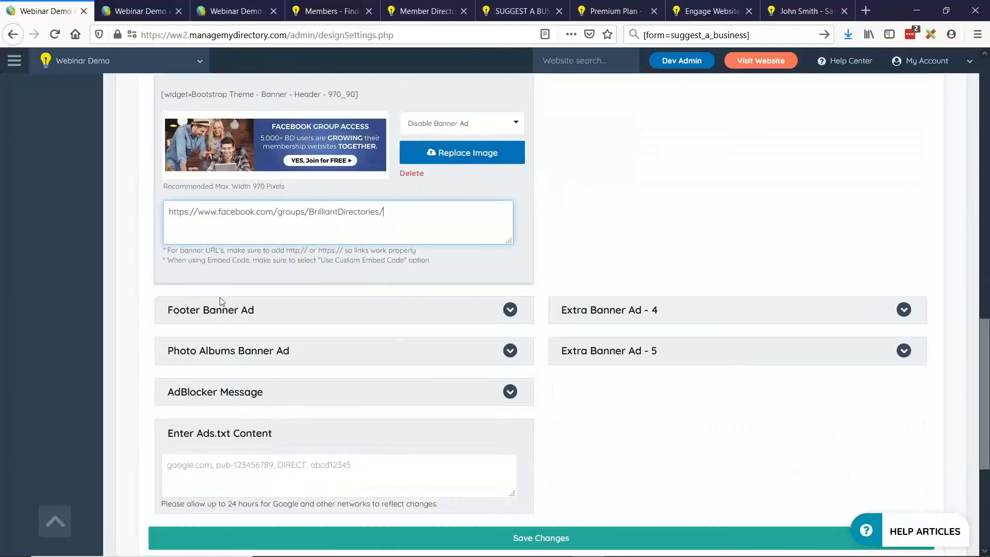
click(231, 309)
click(438, 412)
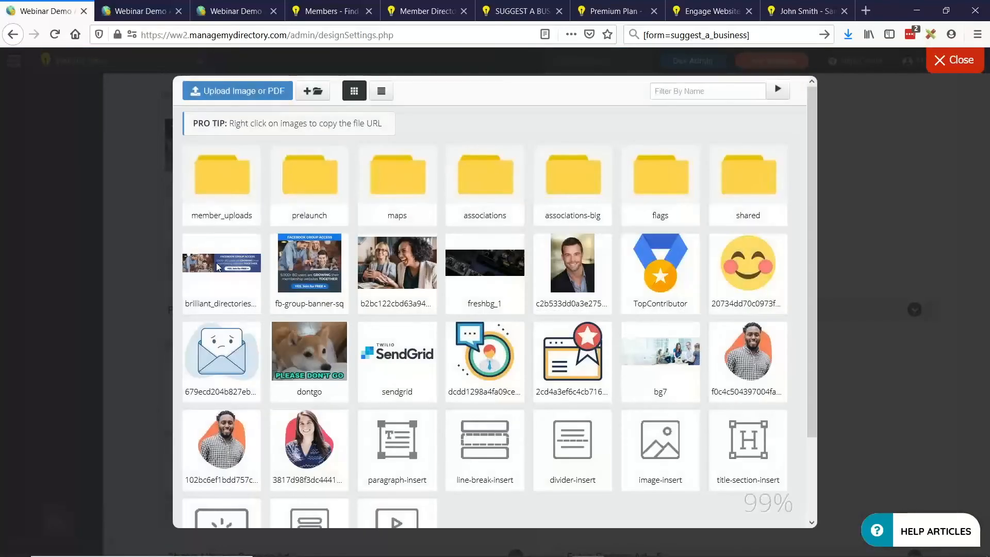
click(217, 268)
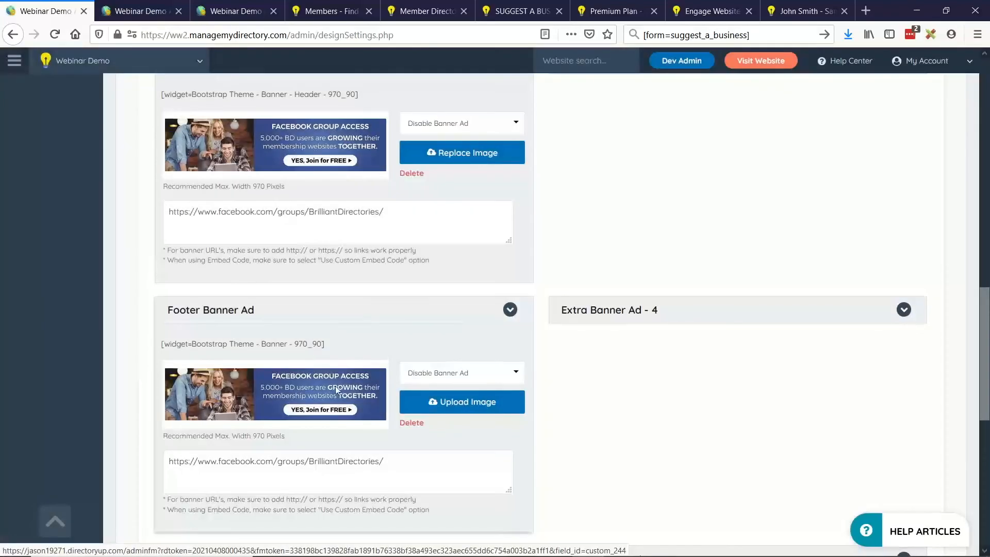
Set the Footer Banner Ad and Below Header Banner Ad to Use Image Banner Ad and save the banner settings.
click(312, 458)
click(465, 375)
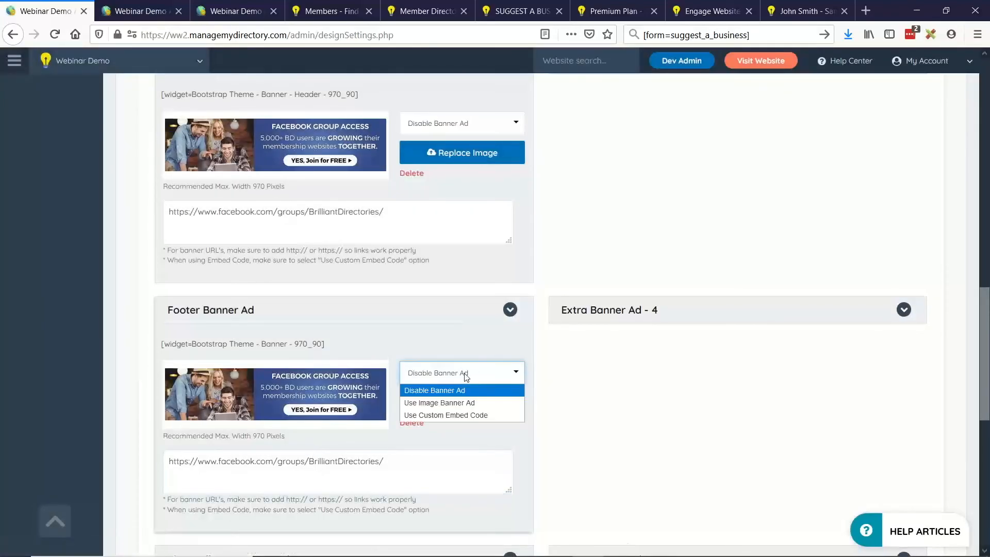
click(440, 402)
click(436, 125)
click(433, 153)
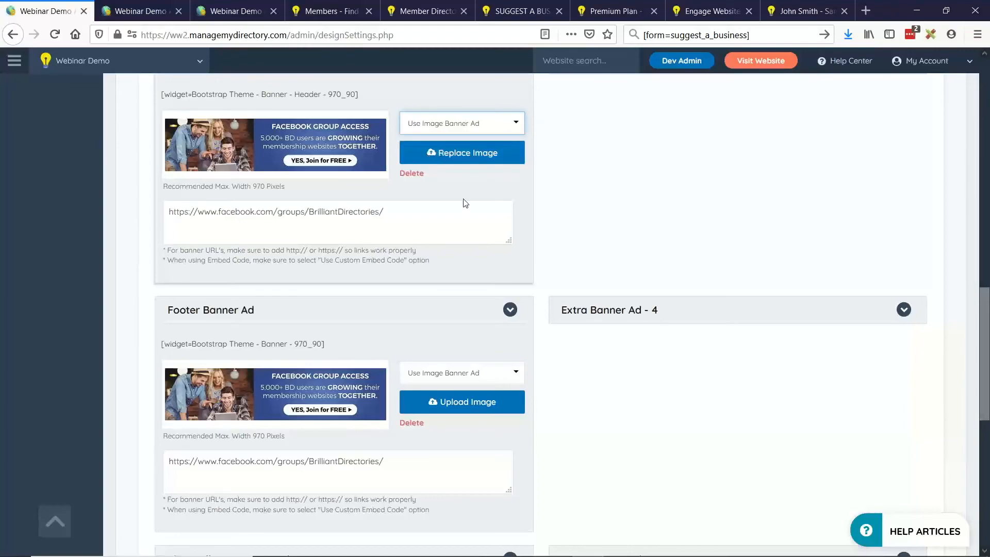
scroll(466, 203, up, 12)
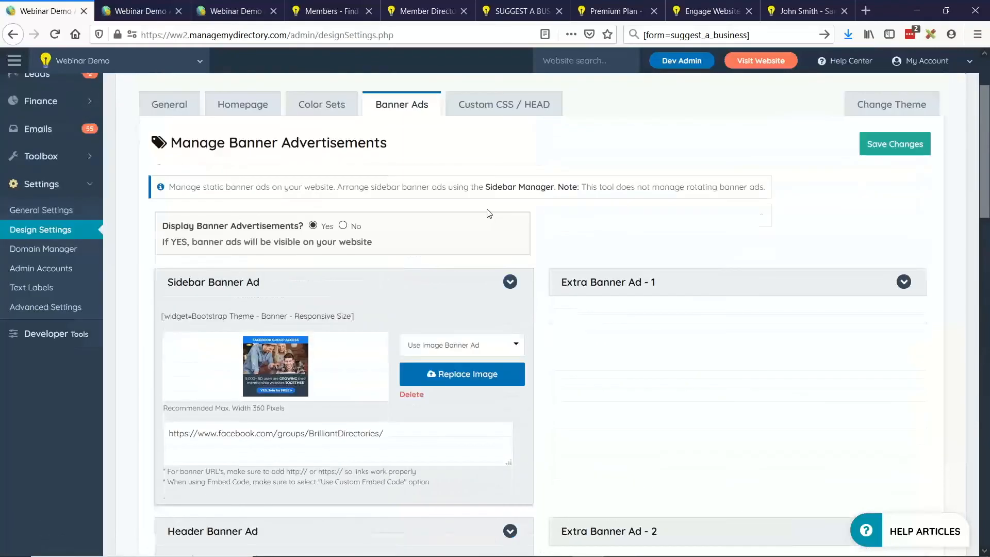
scroll(489, 213, up, 1)
click(891, 175)
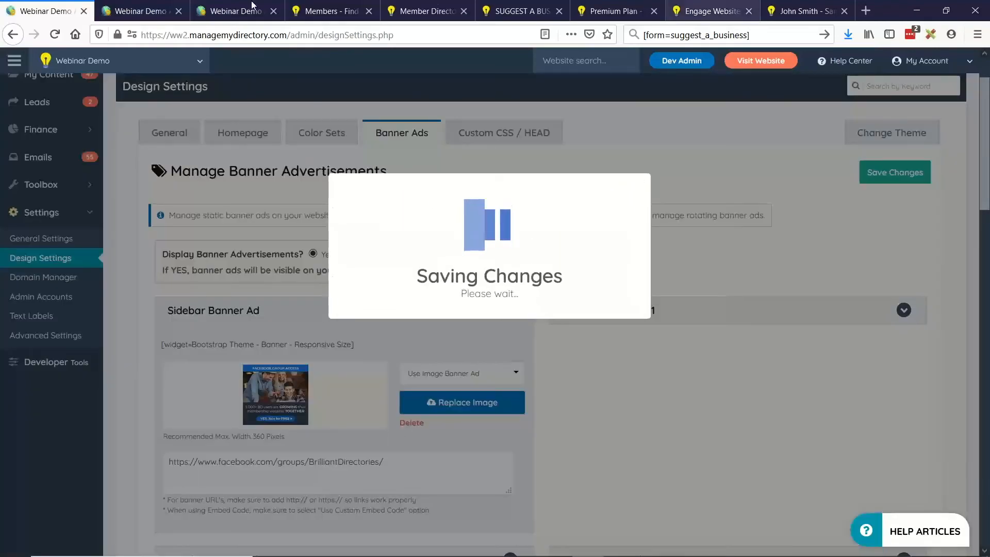
In the general design settings, set the Header Search Module to Display Header Banner Ad.
click(304, 5)
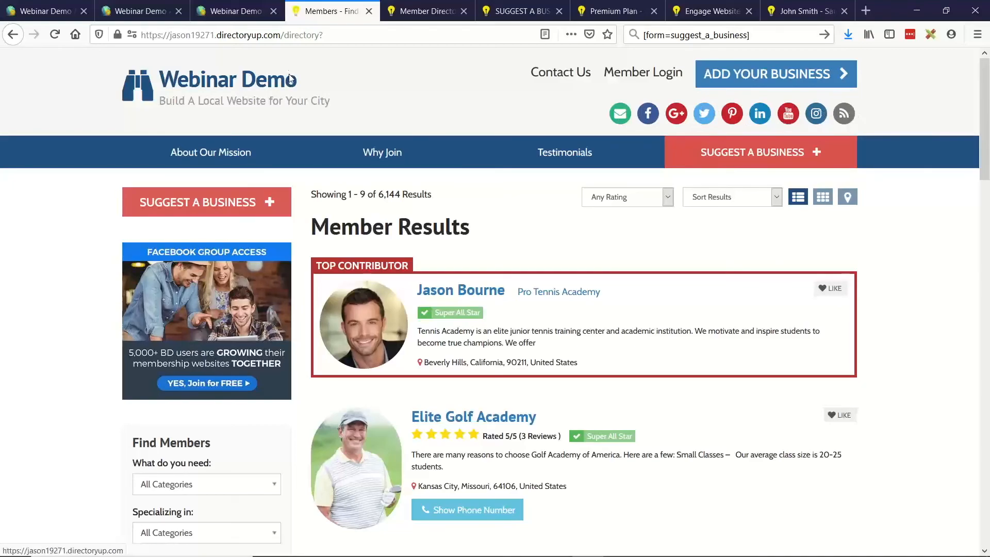
click(165, 7)
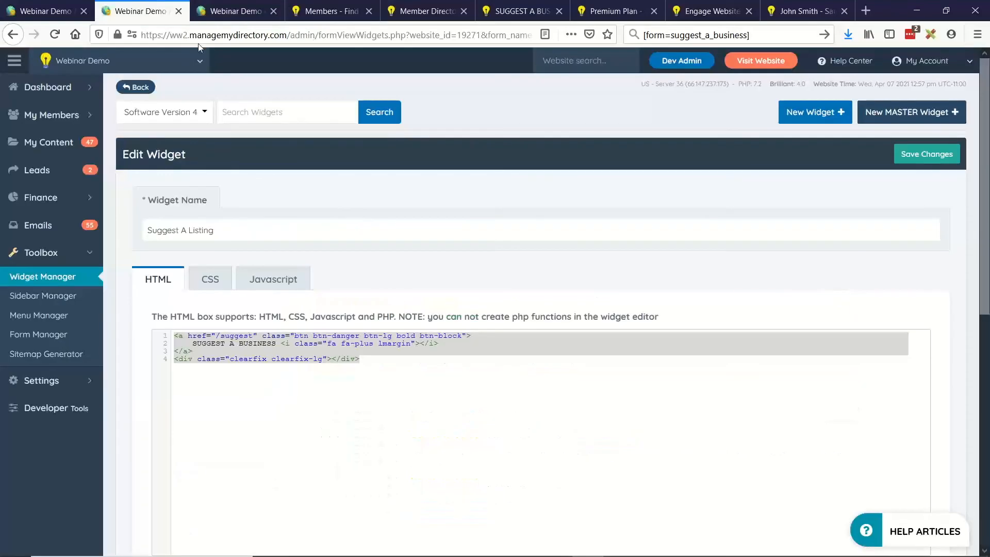
click(252, 7)
click(46, 10)
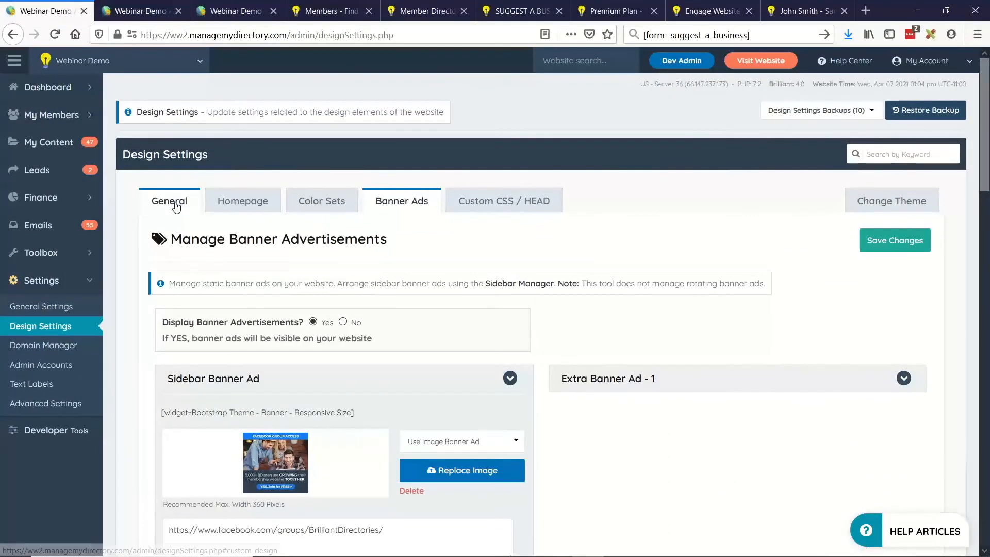
click(175, 205)
click(576, 287)
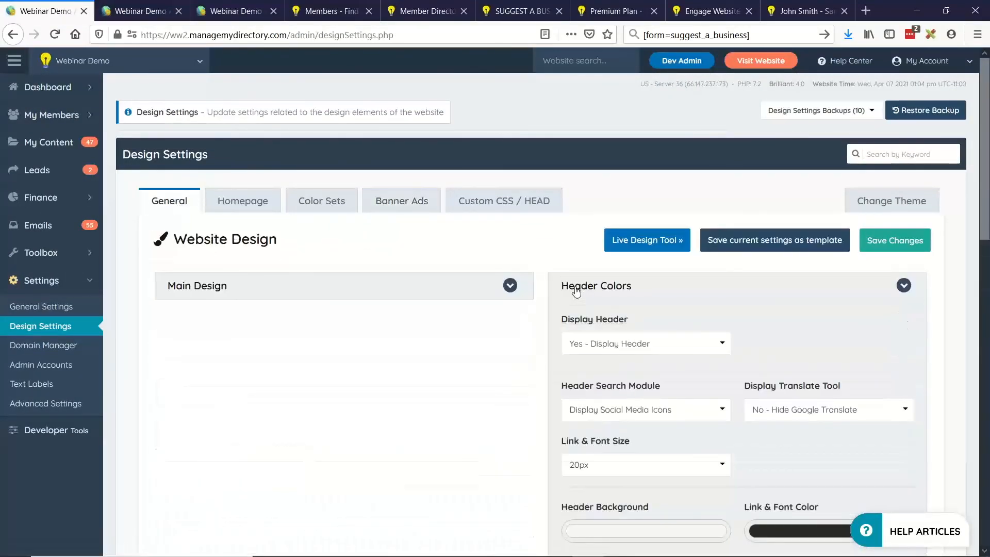
scroll(584, 325, down, 1)
drag(626, 320, 629, 321)
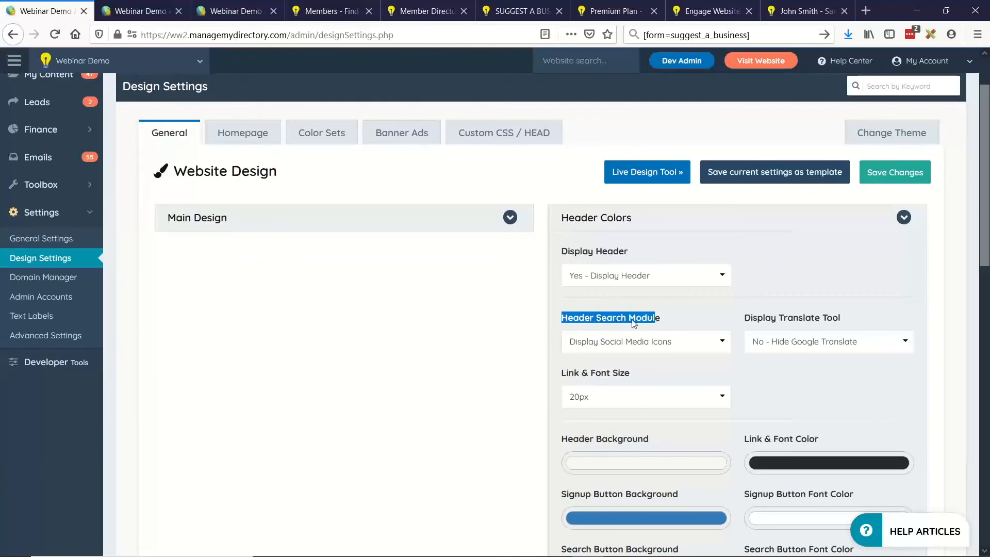
click(601, 346)
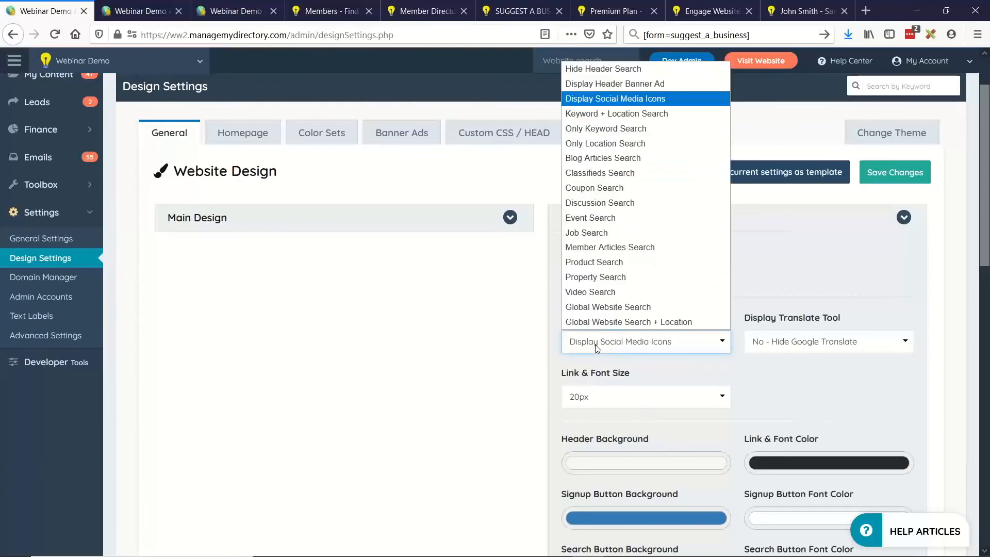
click(589, 84)
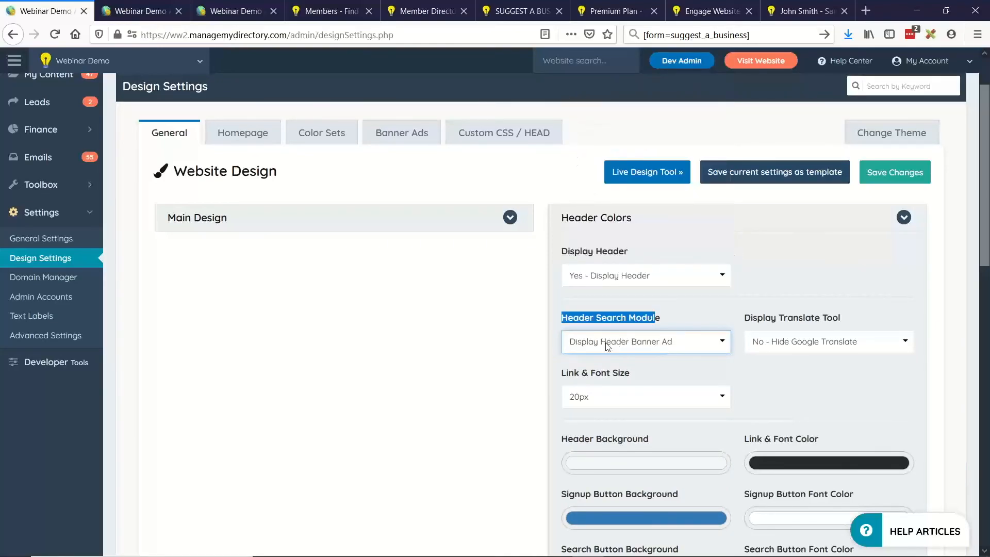
Collapse the Sidebar Banner Ad and Header Banner Ad sections and save the design settings.
click(408, 134)
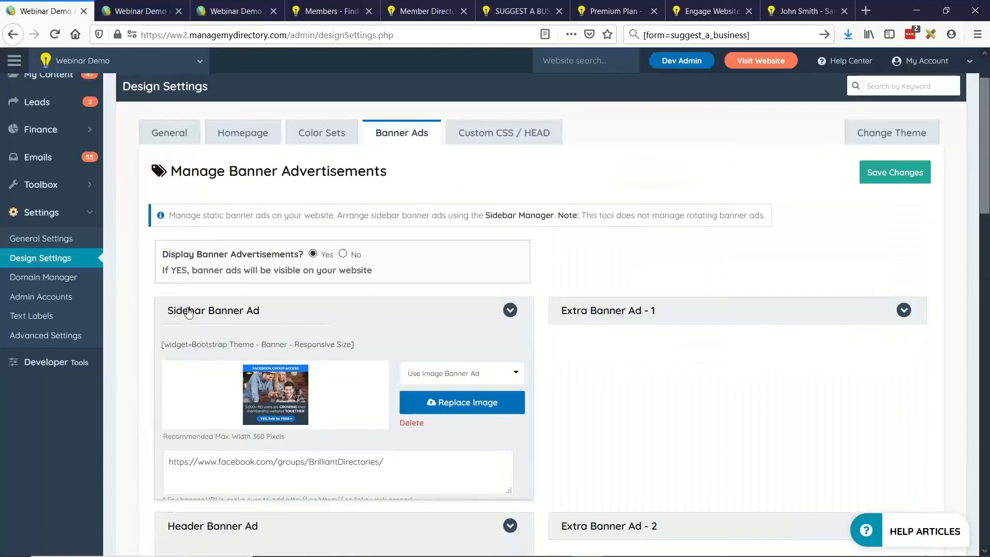
click(188, 311)
click(173, 357)
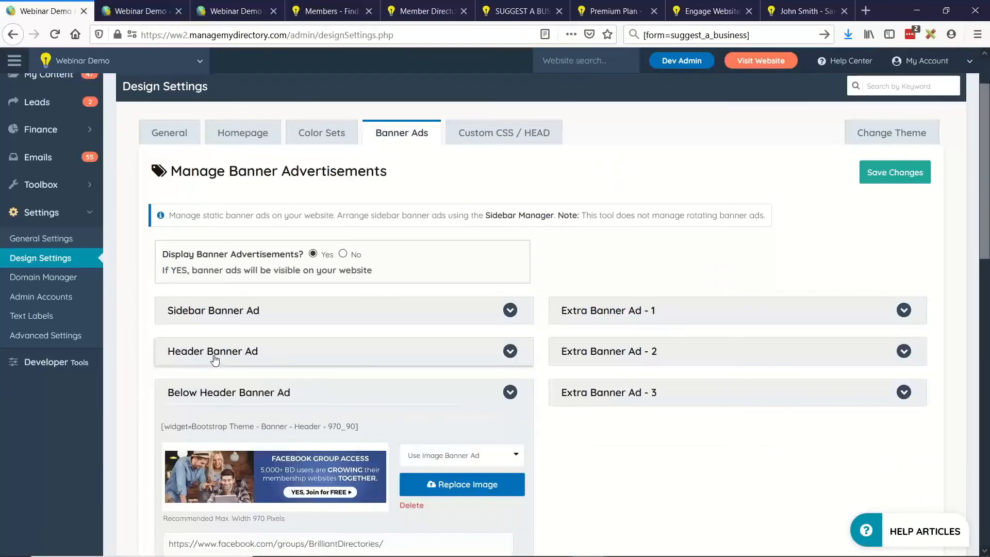
click(889, 175)
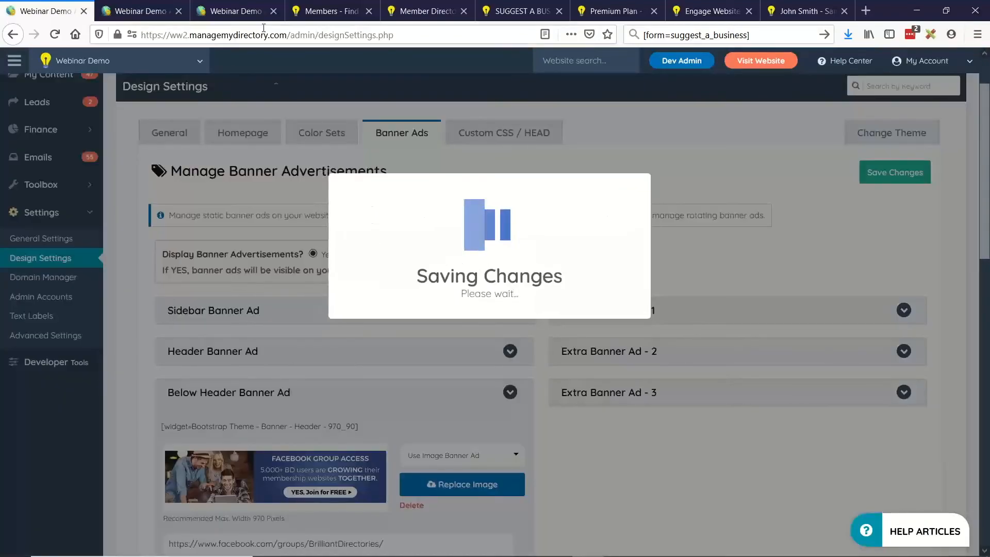
Reload the Member Results page, examine the banners from header to footer, and open the Facebook group from the banner above the footer.
key(ctrl+4)
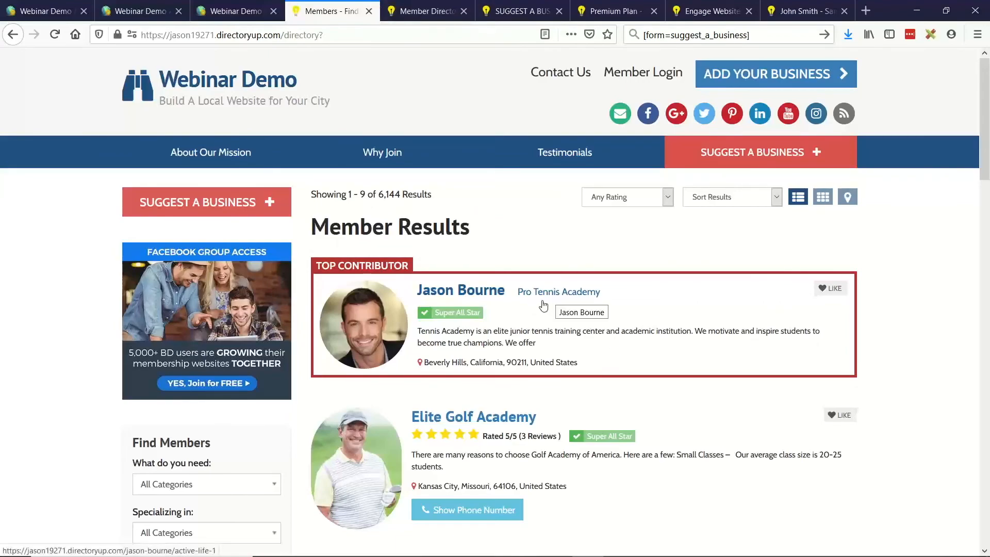
click(55, 34)
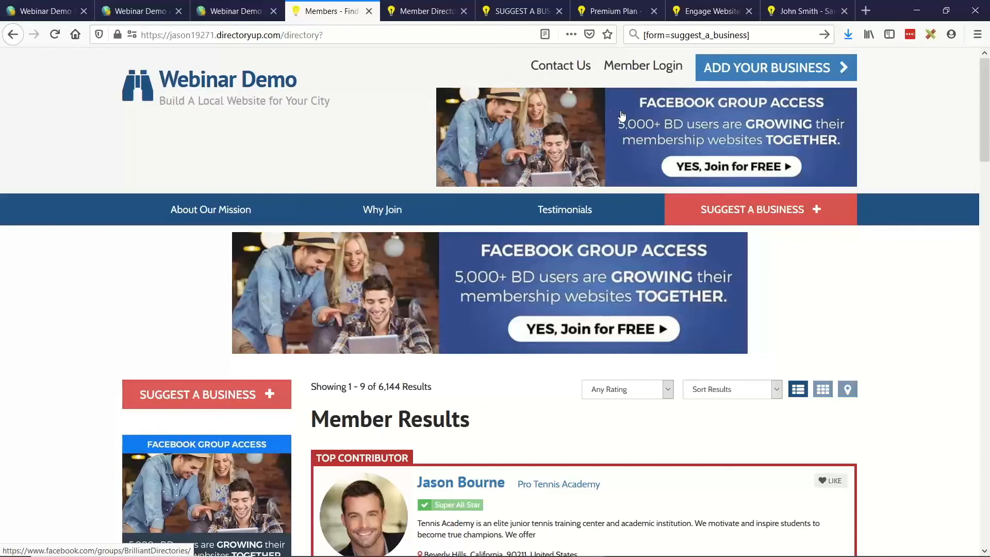
scroll(311, 272, down, 2)
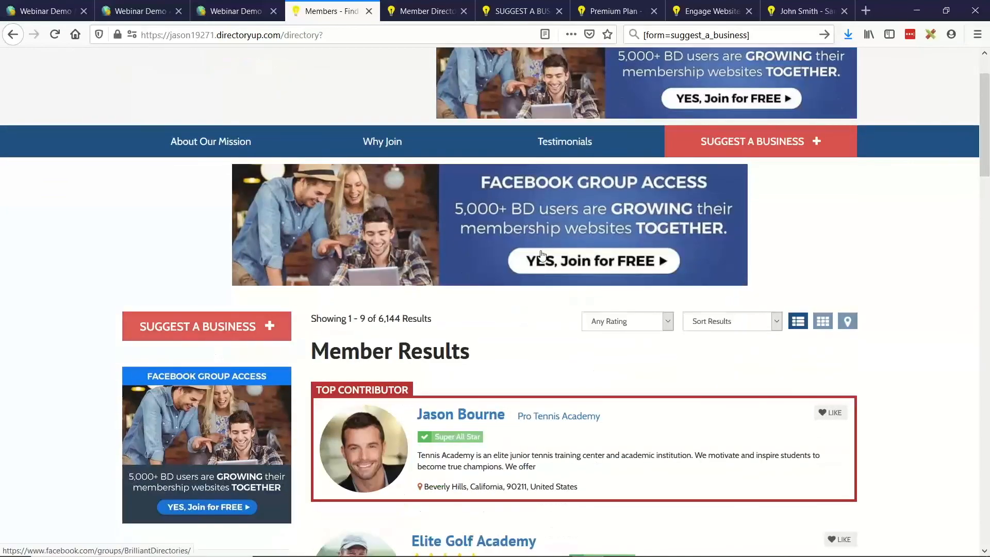
scroll(312, 271, up, 2)
scroll(729, 119, down, 2)
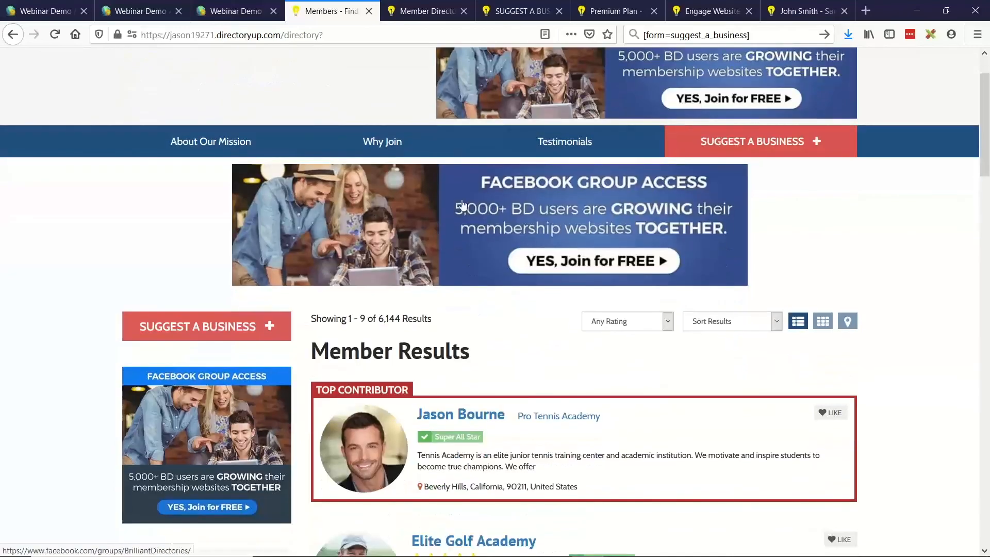
scroll(484, 208, down, 4)
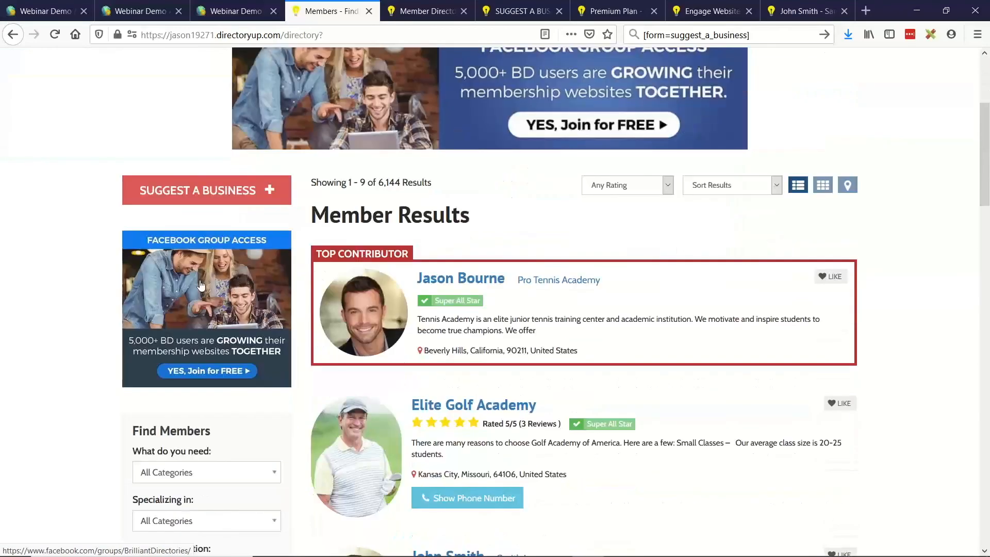
scroll(577, 249, down, 10)
scroll(577, 249, down, 20)
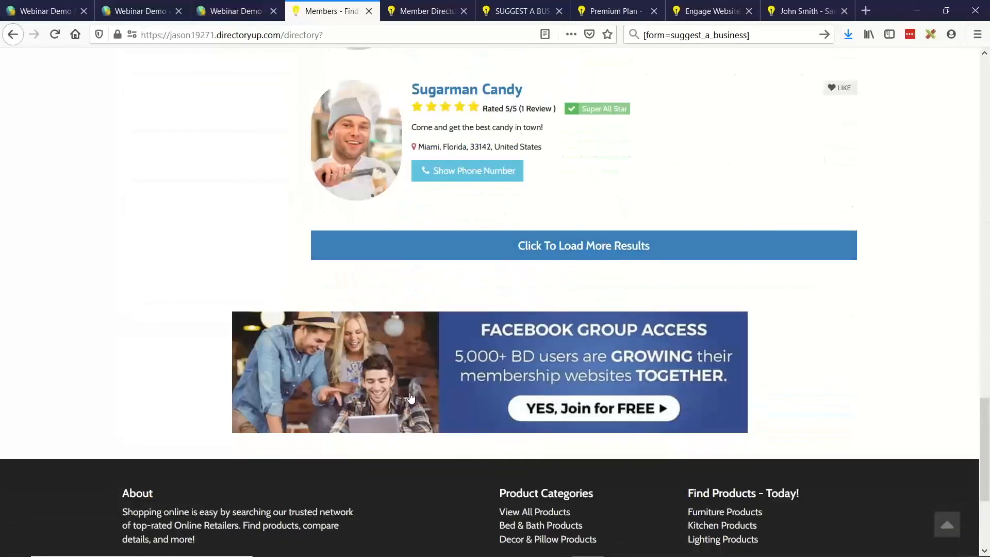
scroll(464, 309, down, 2)
scroll(656, 340, down, 4)
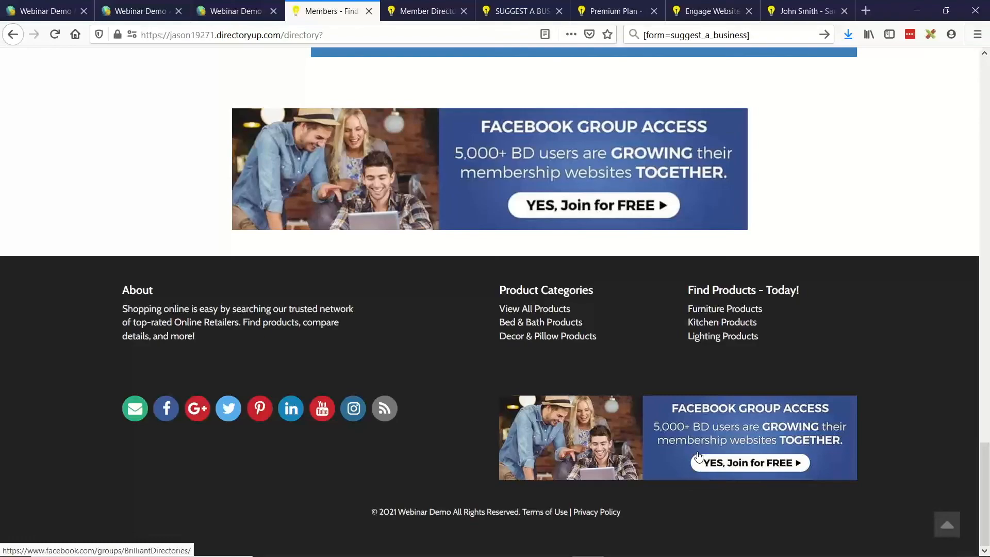
scroll(567, 428, up, 4)
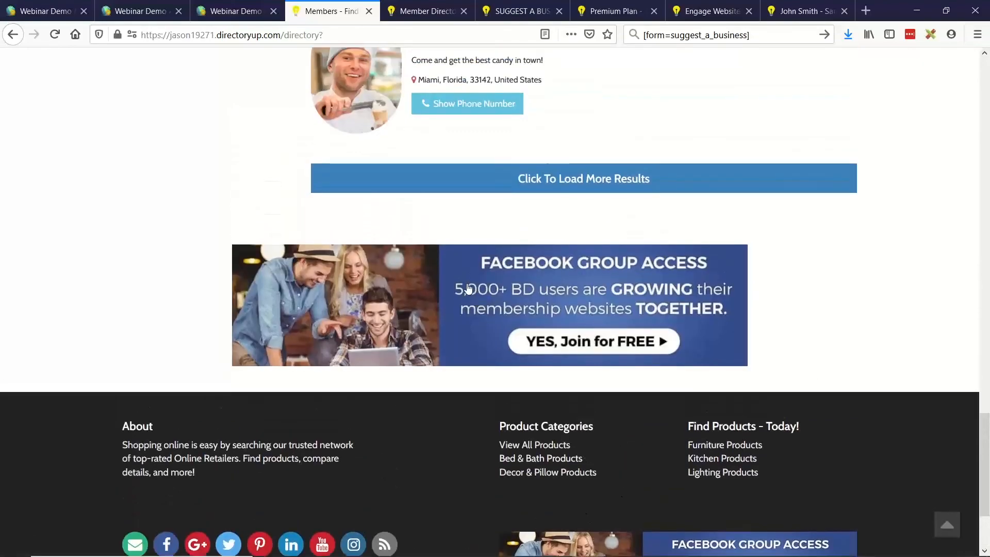
click(468, 283)
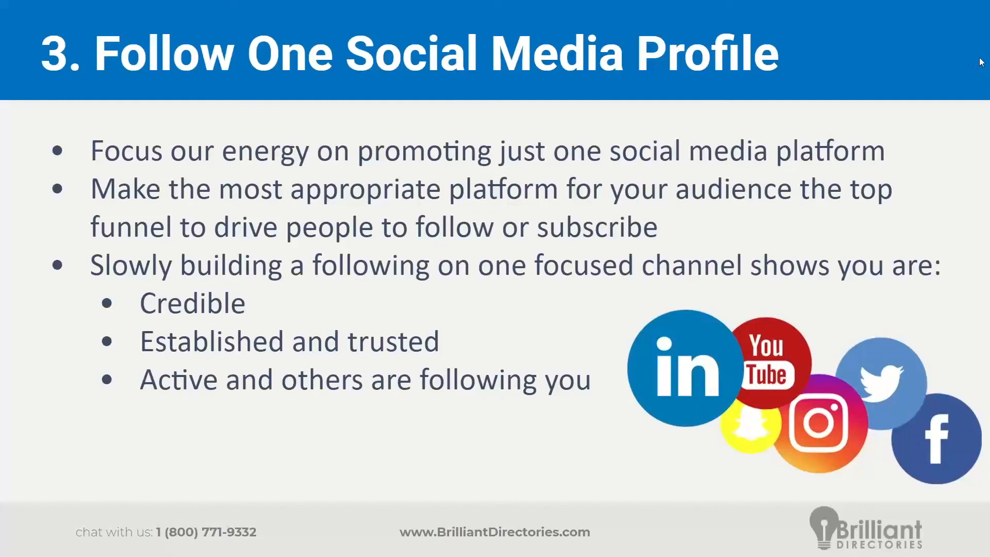
Switch from the slides back to Firefox and load canva.com in the Member Directory tab.
key(alt+Tab)
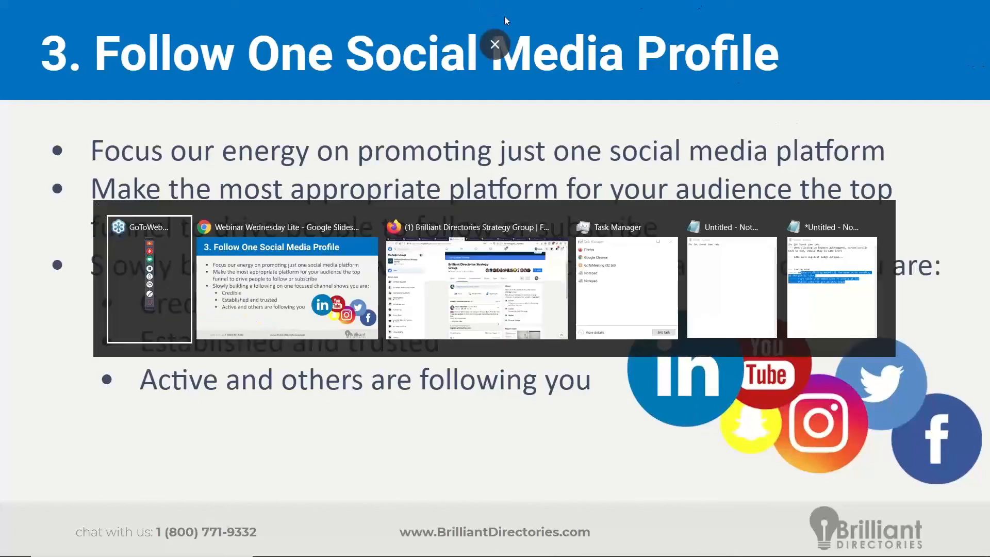
key(alt+Tab)
key(alt+Tab)
click(470, 11)
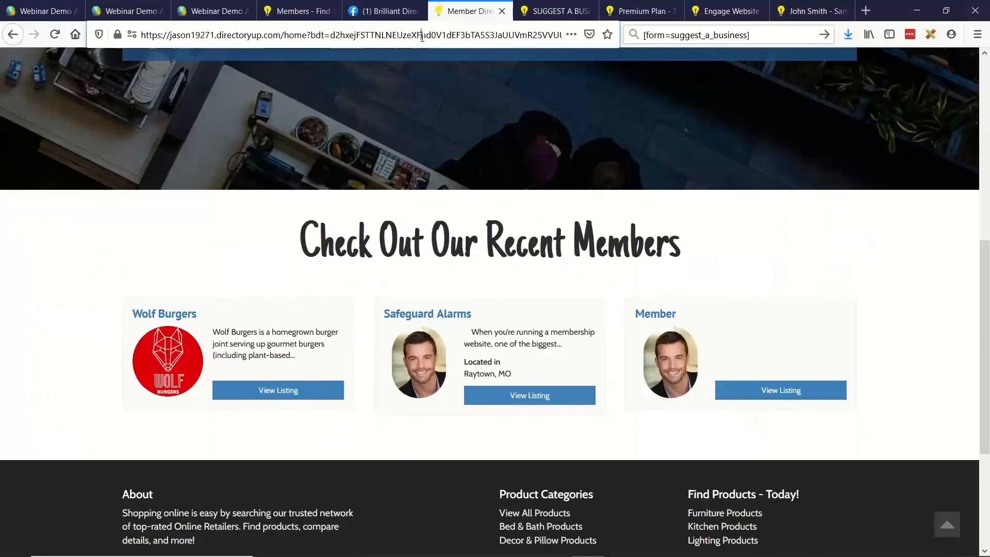
click(422, 35)
text(canva.coim)
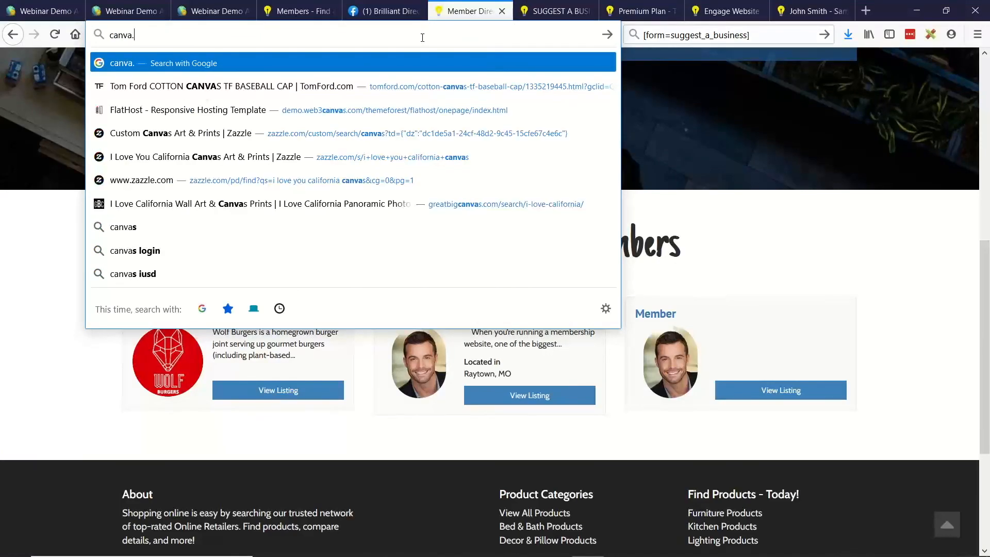
key(BackSpace)
key(BackSpace)
text(m)
key(Return)
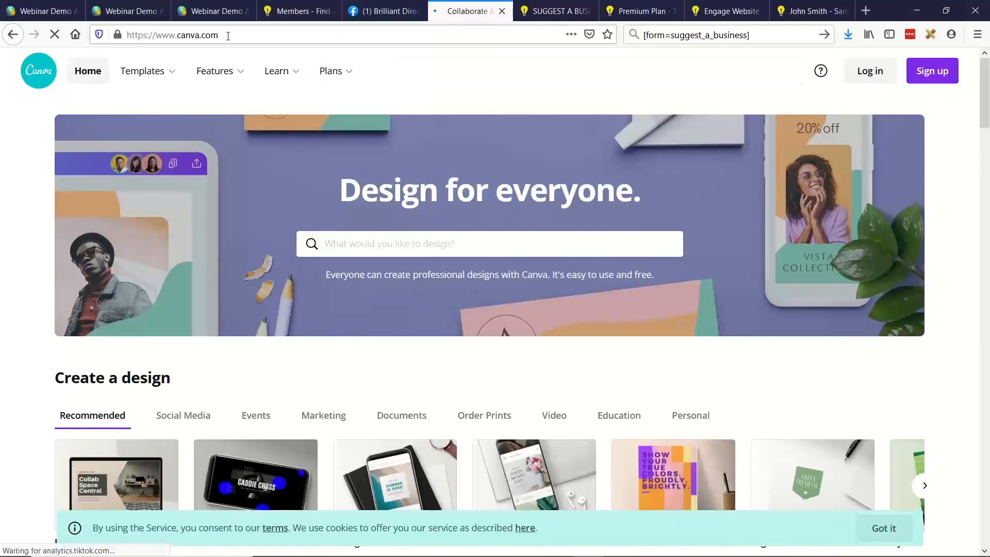
Look over the Canva homepage, dismissing its Google sign-in prompt, and return to the Google Slides presentation.
click(228, 35)
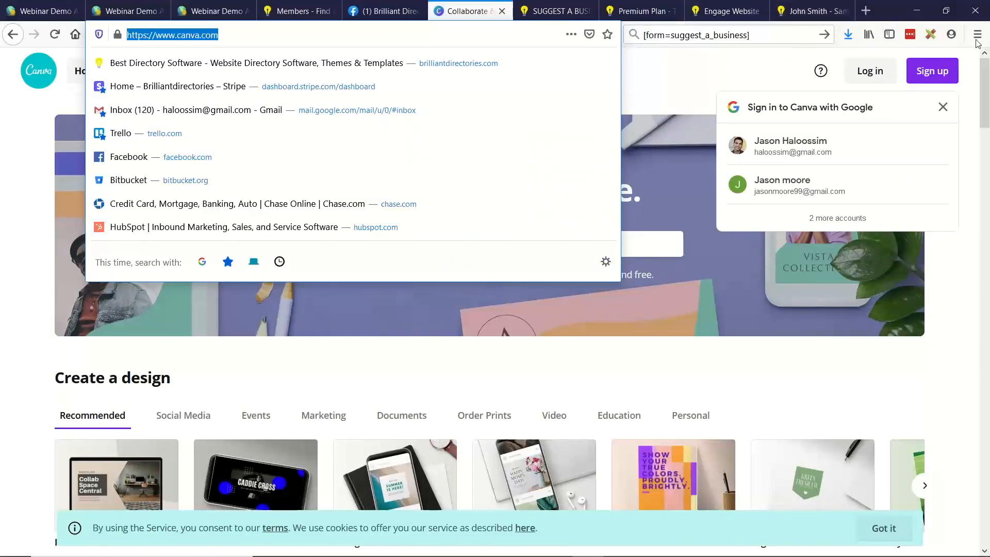
click(926, 492)
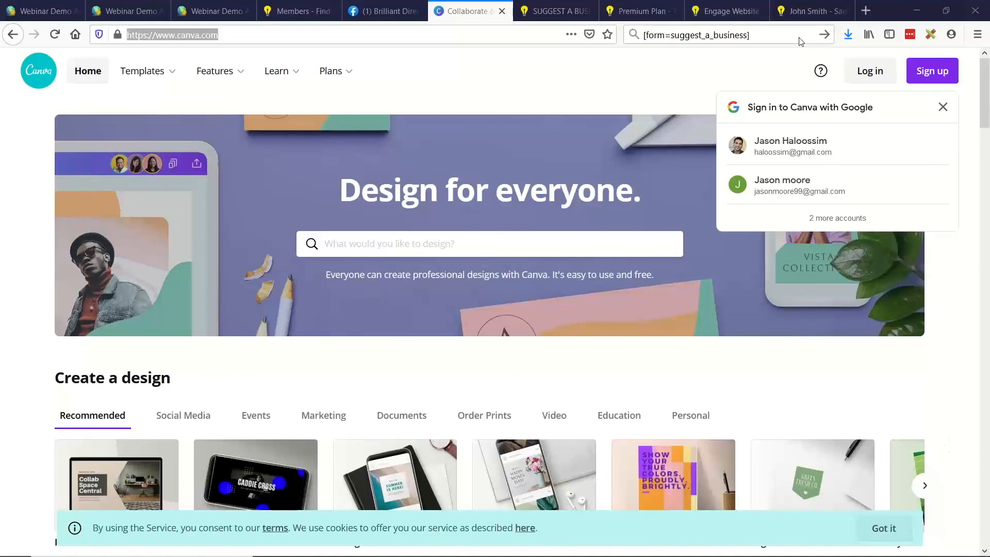
mouse_move(159, 77)
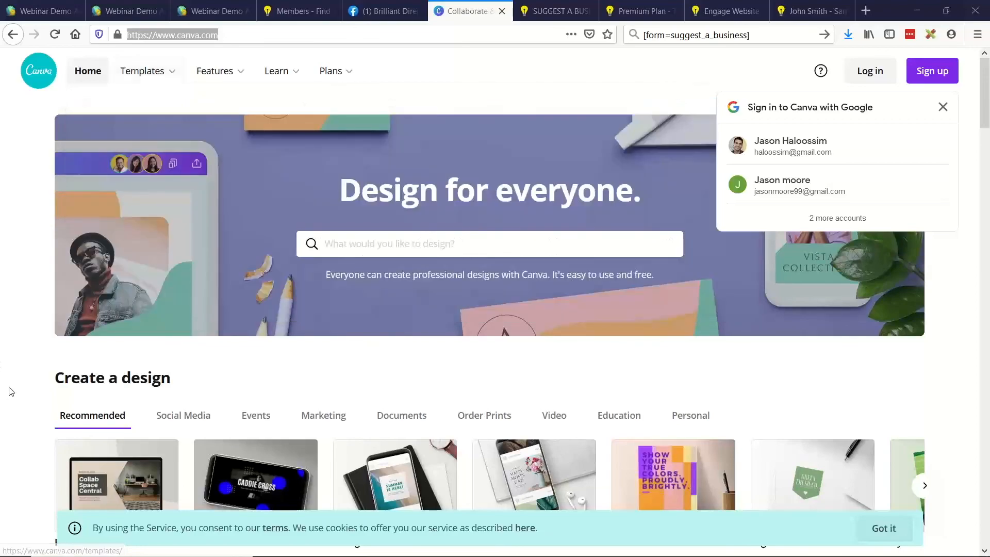
scroll(9, 388, down, 2)
scroll(8, 384, down, 1)
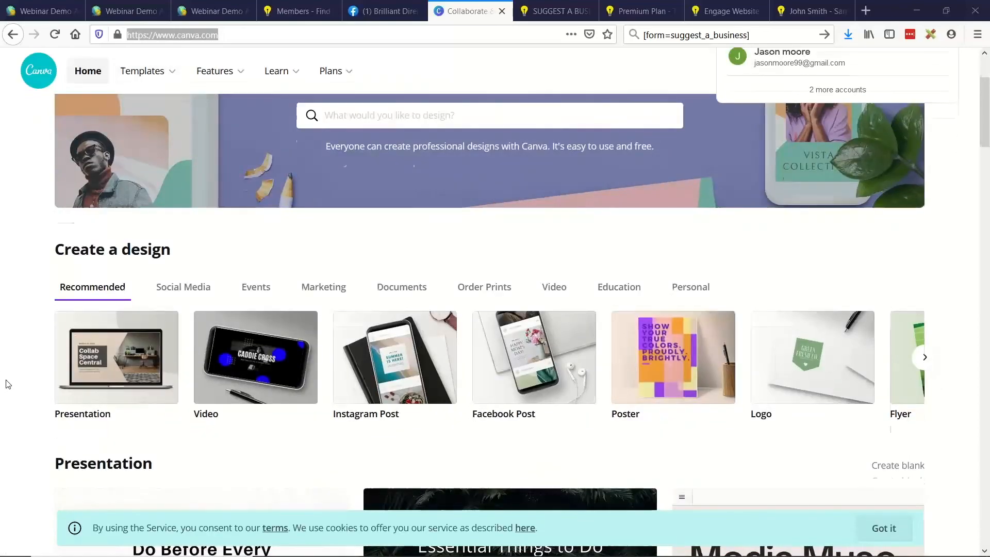
scroll(8, 384, up, 3)
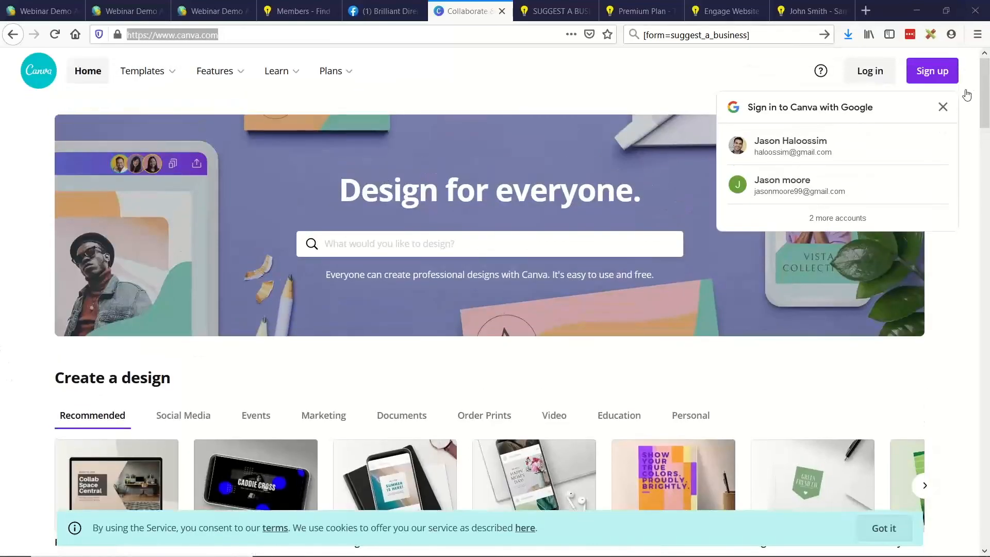
click(942, 106)
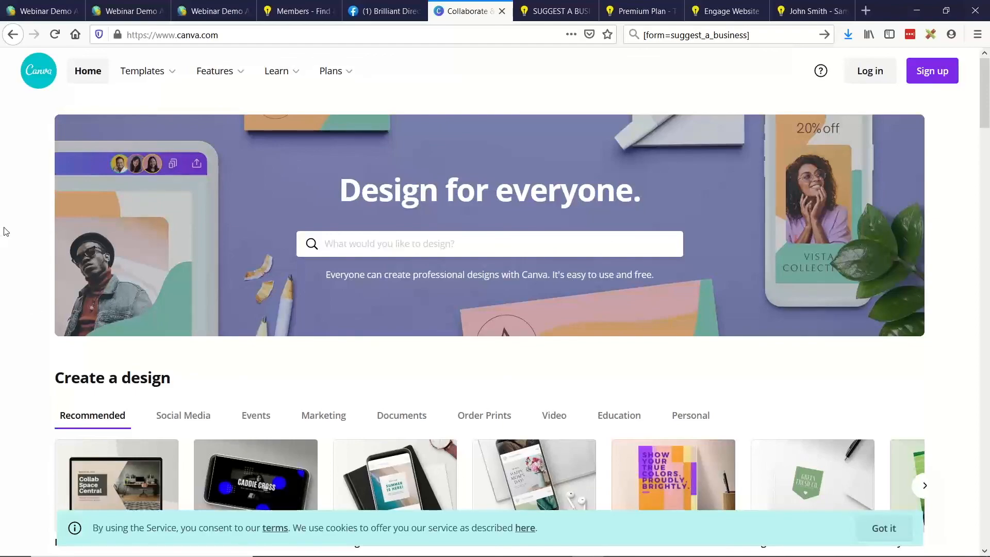
key(alt+Tab)
key(alt+Tab)
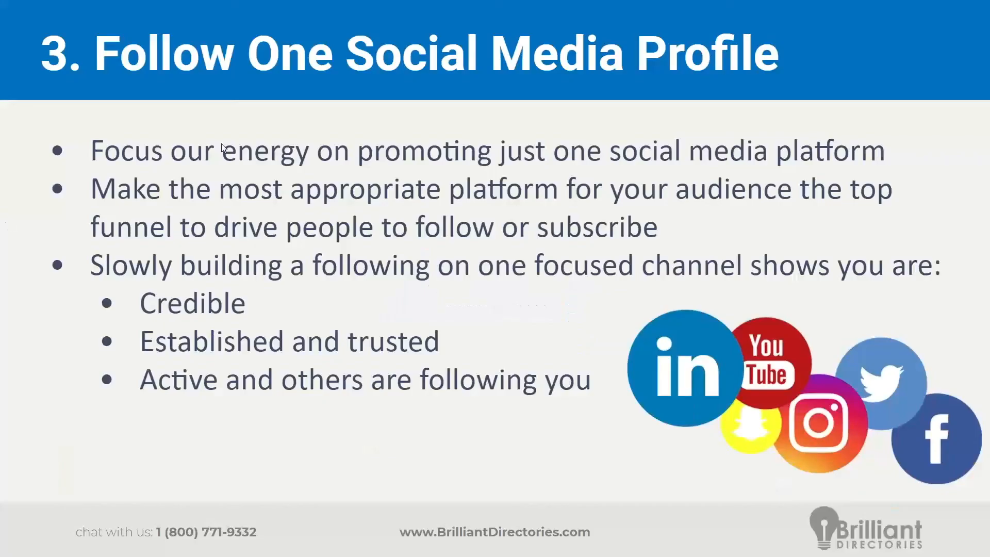